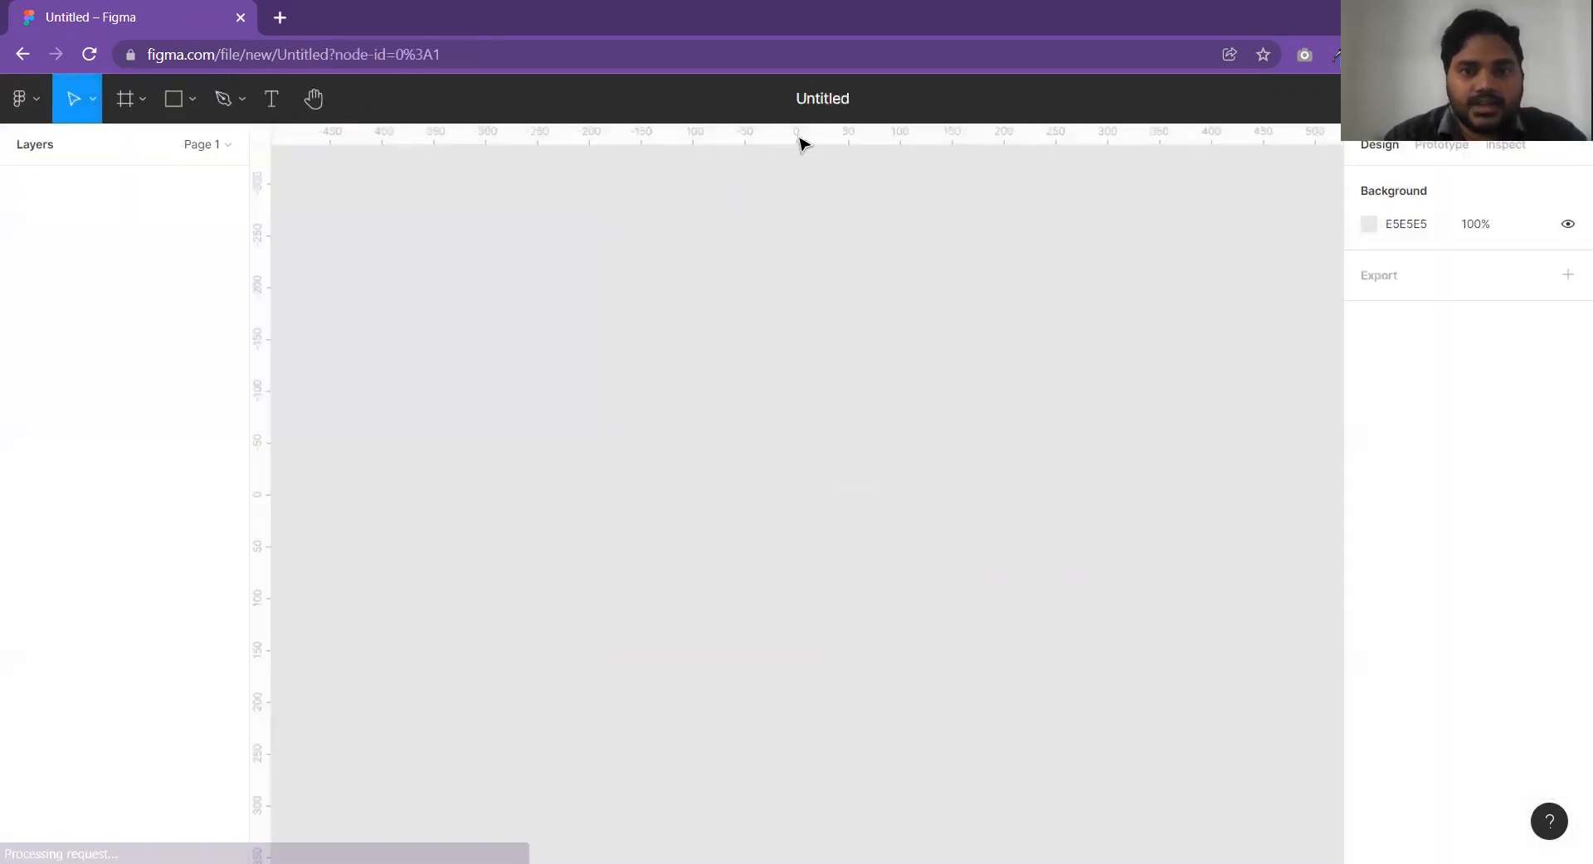
# Rename the untitled file as Buttons.
pyautogui.doubleClick(833, 100)
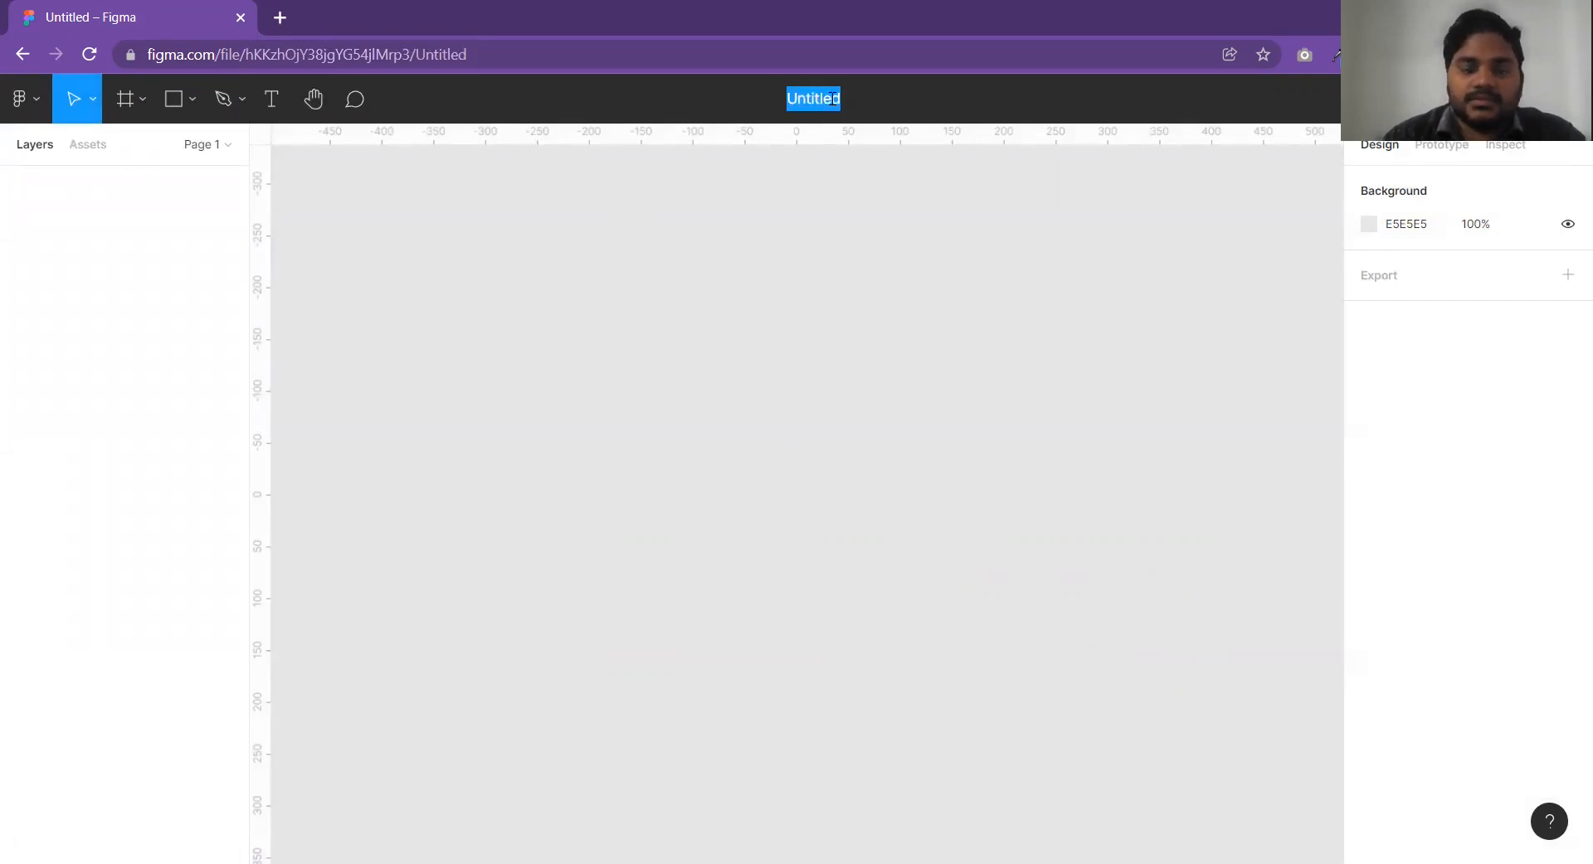
pyautogui.write('Buttons')
pyautogui.press('Return')
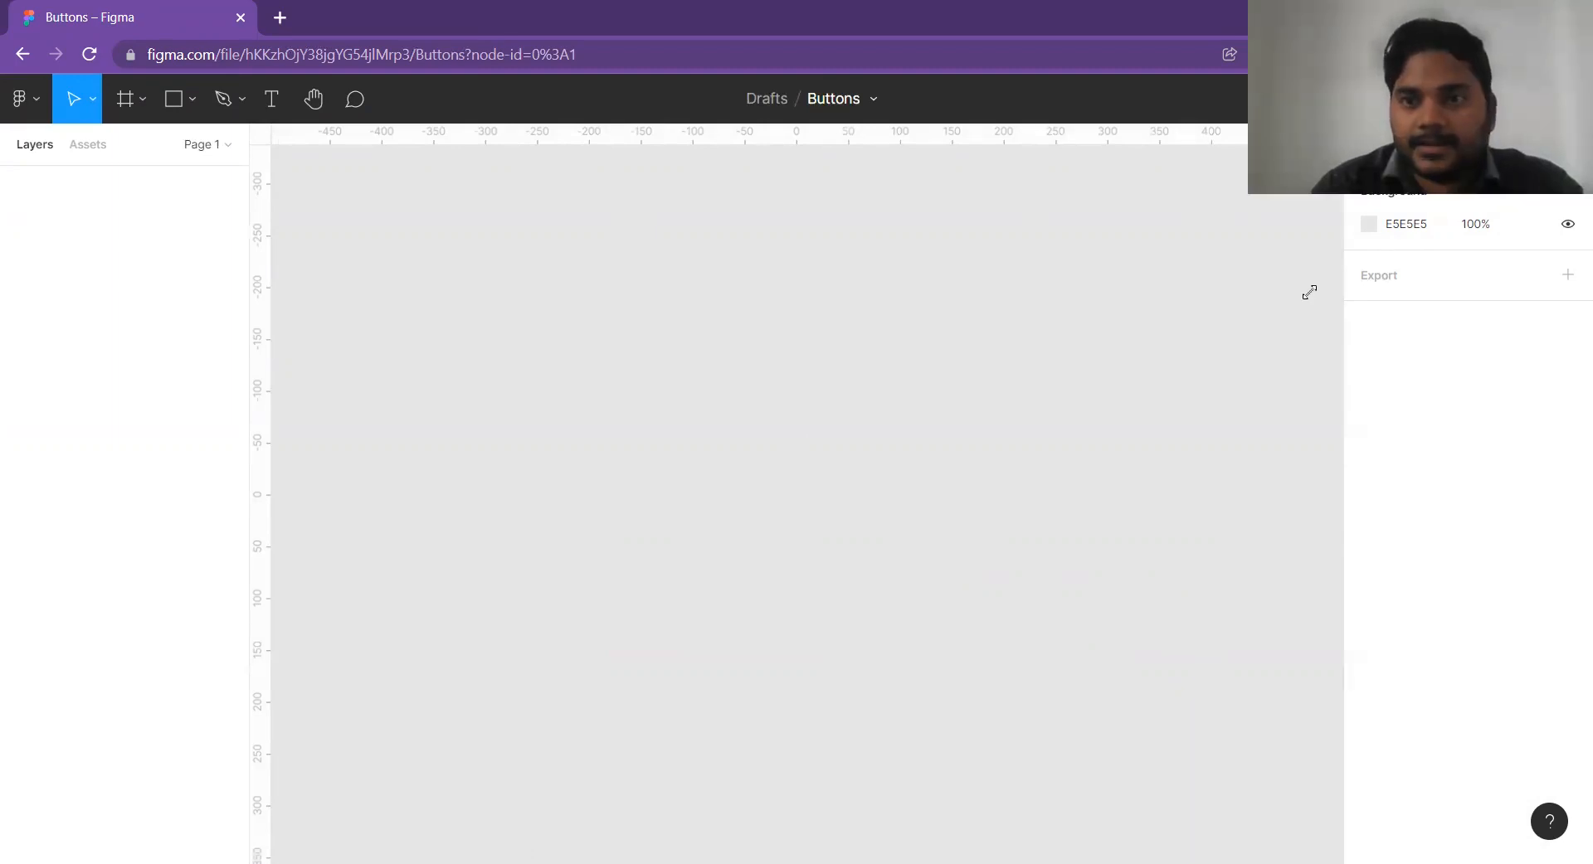
# Add a frame using the Desktop preset, 1440 × 1024.
pyautogui.click(123, 101)
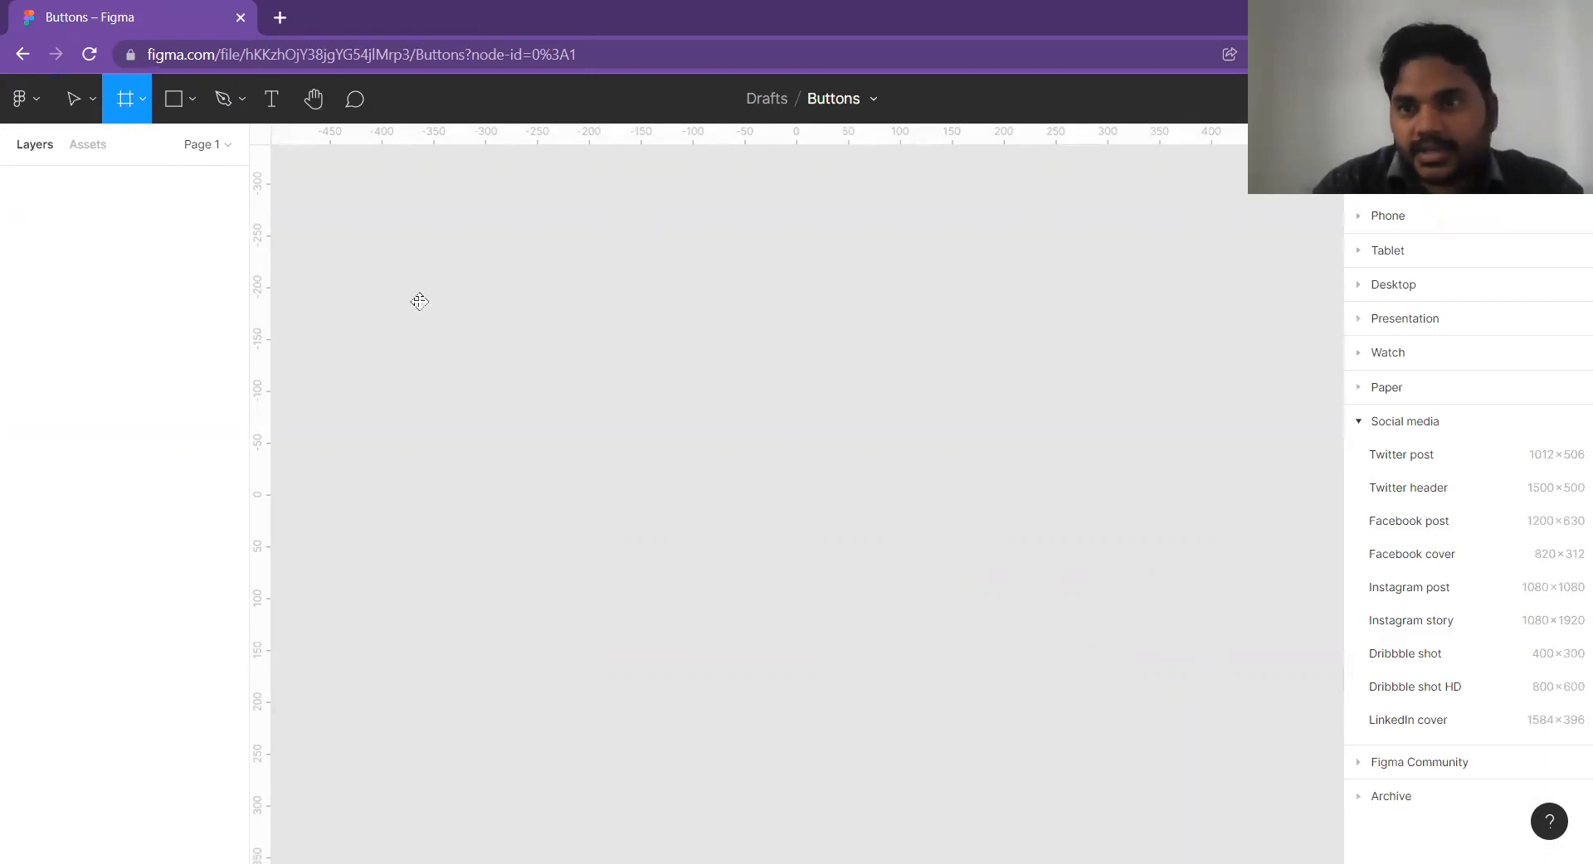
pyautogui.click(1360, 424)
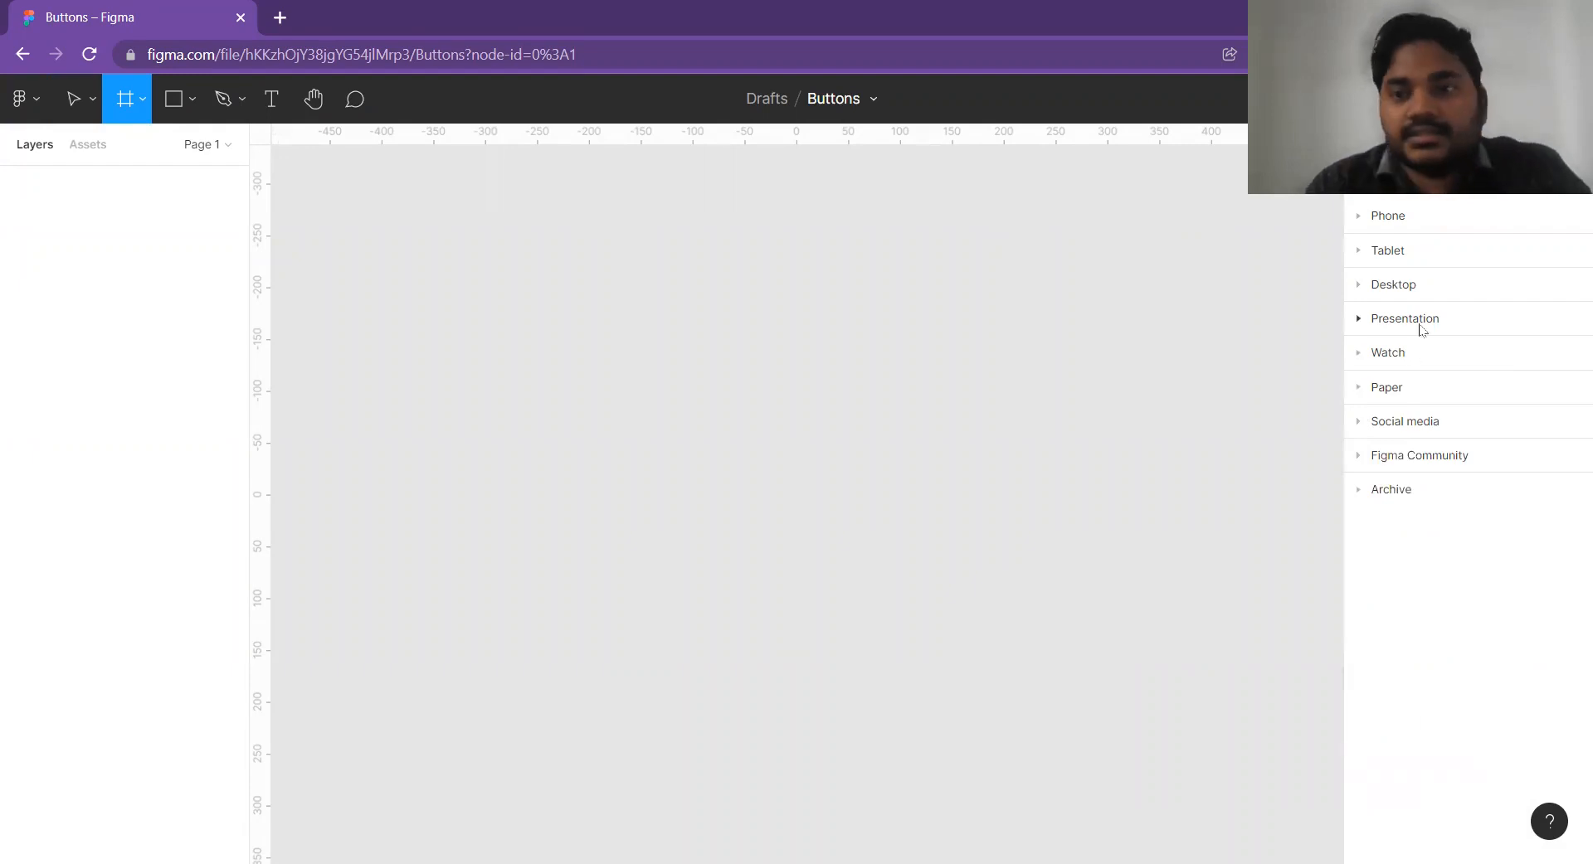
pyautogui.click(1368, 286)
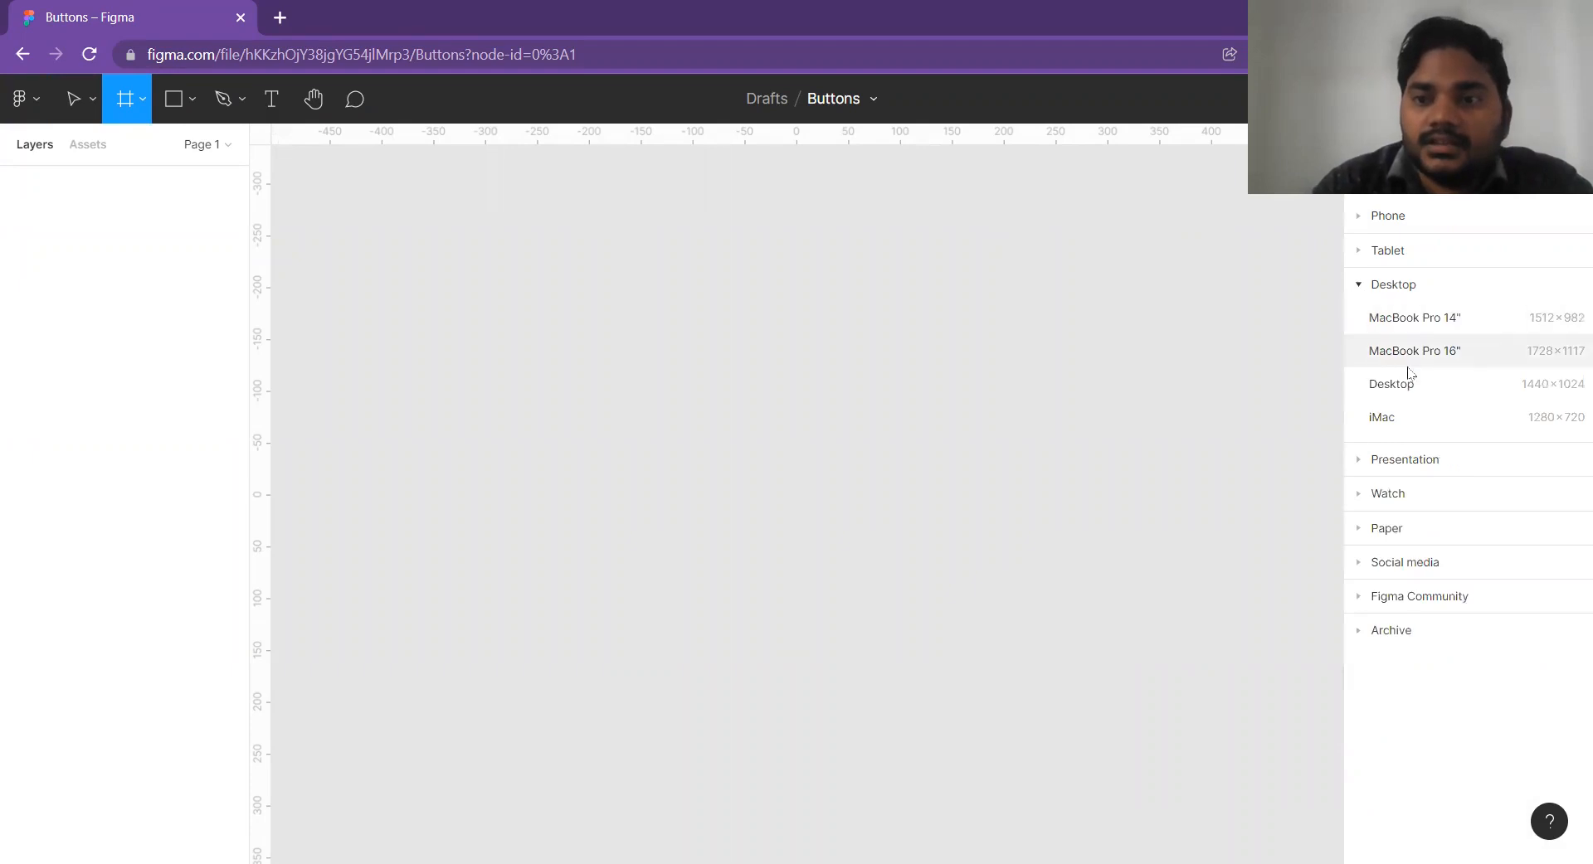
pyautogui.click(1453, 383)
pyautogui.scroll(-3, 1013, 377)
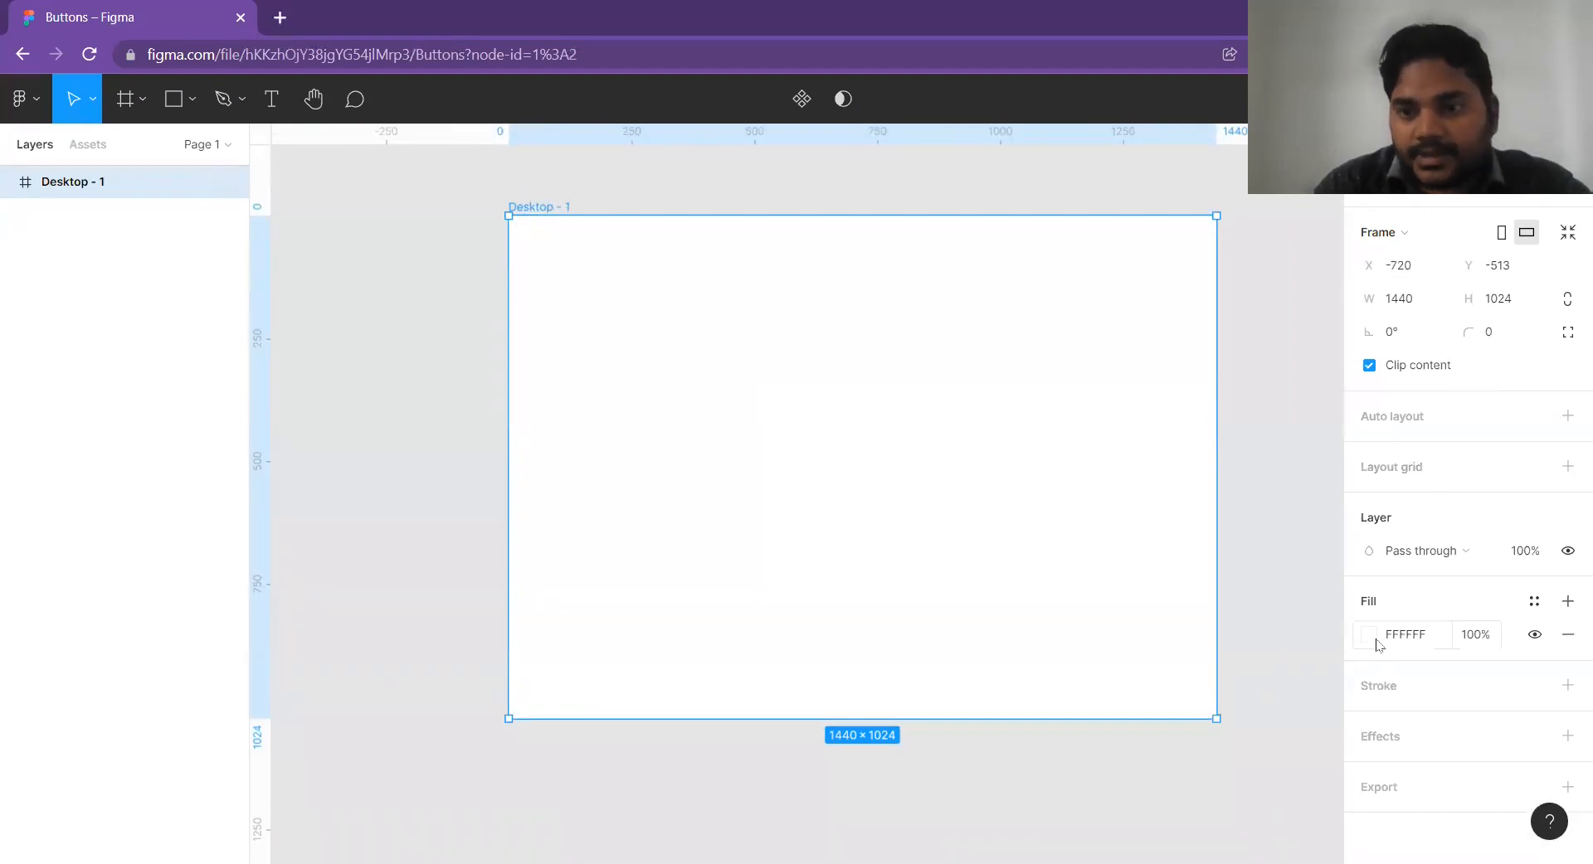
# Rename the desktop frame as Website and deselect it.
pyautogui.doubleClick(536, 206)
pyautogui.write('Website')
pyautogui.press('Return')
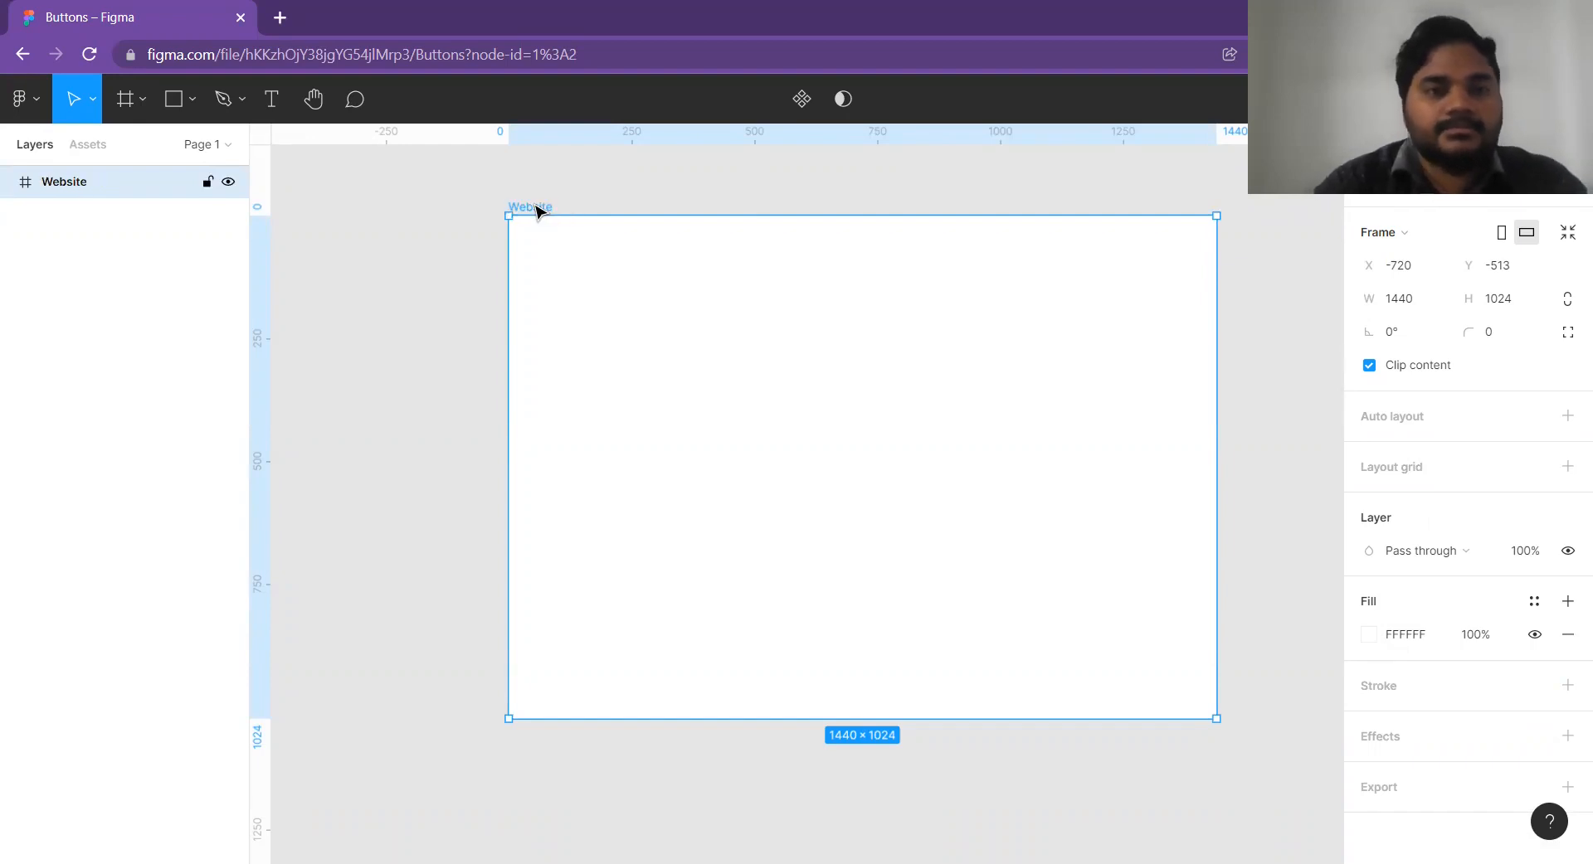
pyautogui.click(432, 214)
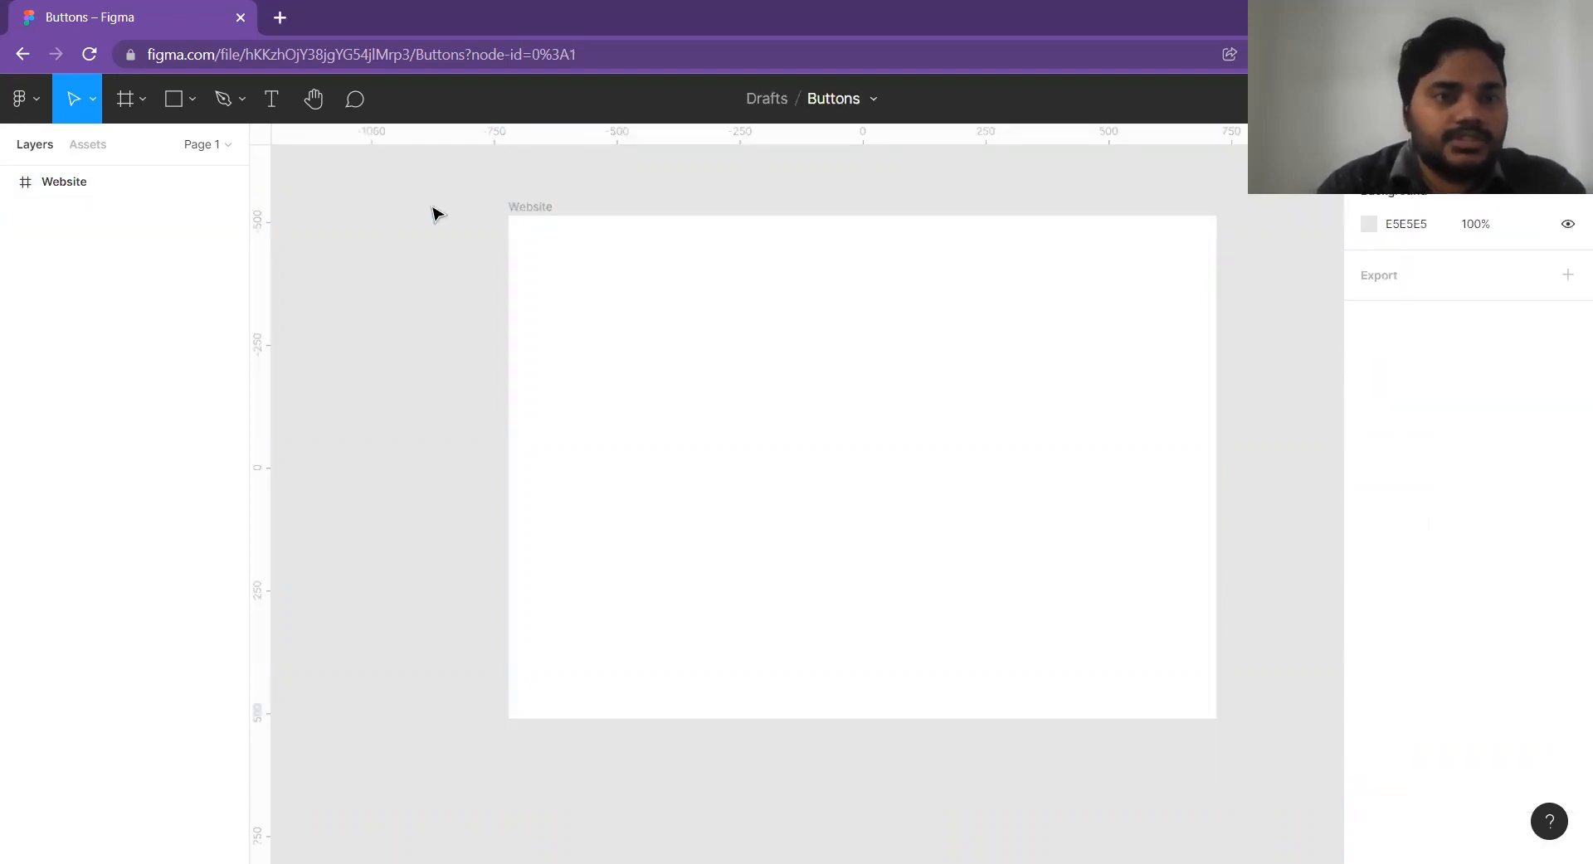
# Change the Website frame's fill to a very dark grey.
pyautogui.click(535, 208)
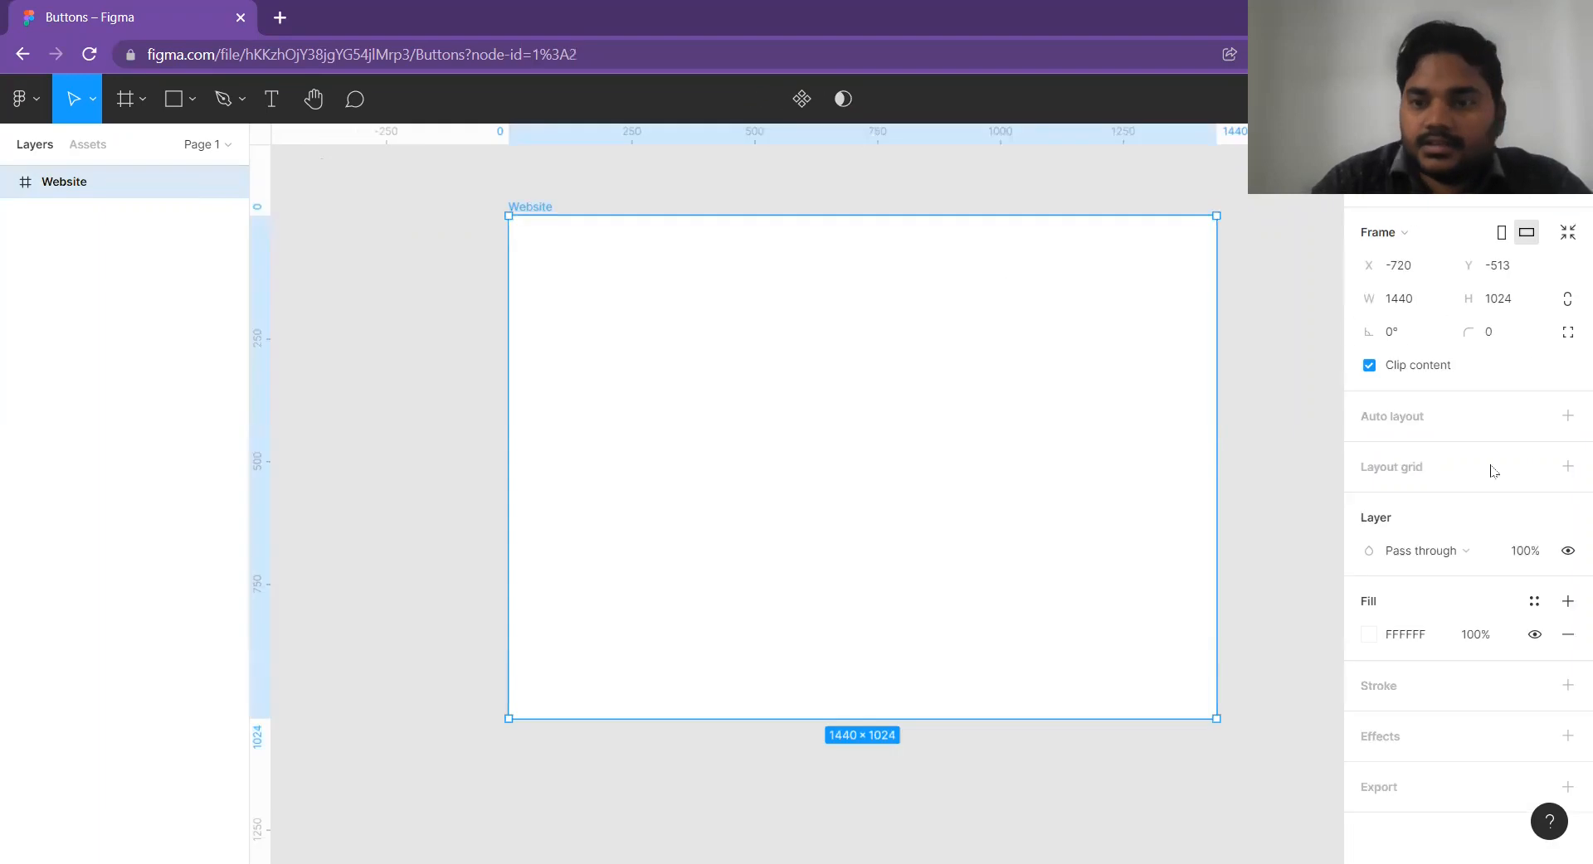
pyautogui.click(1367, 636)
pyautogui.moveTo(1135, 552); pyautogui.dragTo(1052, 564)
pyautogui.click(397, 238)
# Add the white heading "How to make a Button in Figma" in Poppins Regular, size about 61, in the frame's upper half.
pyautogui.click(271, 98)
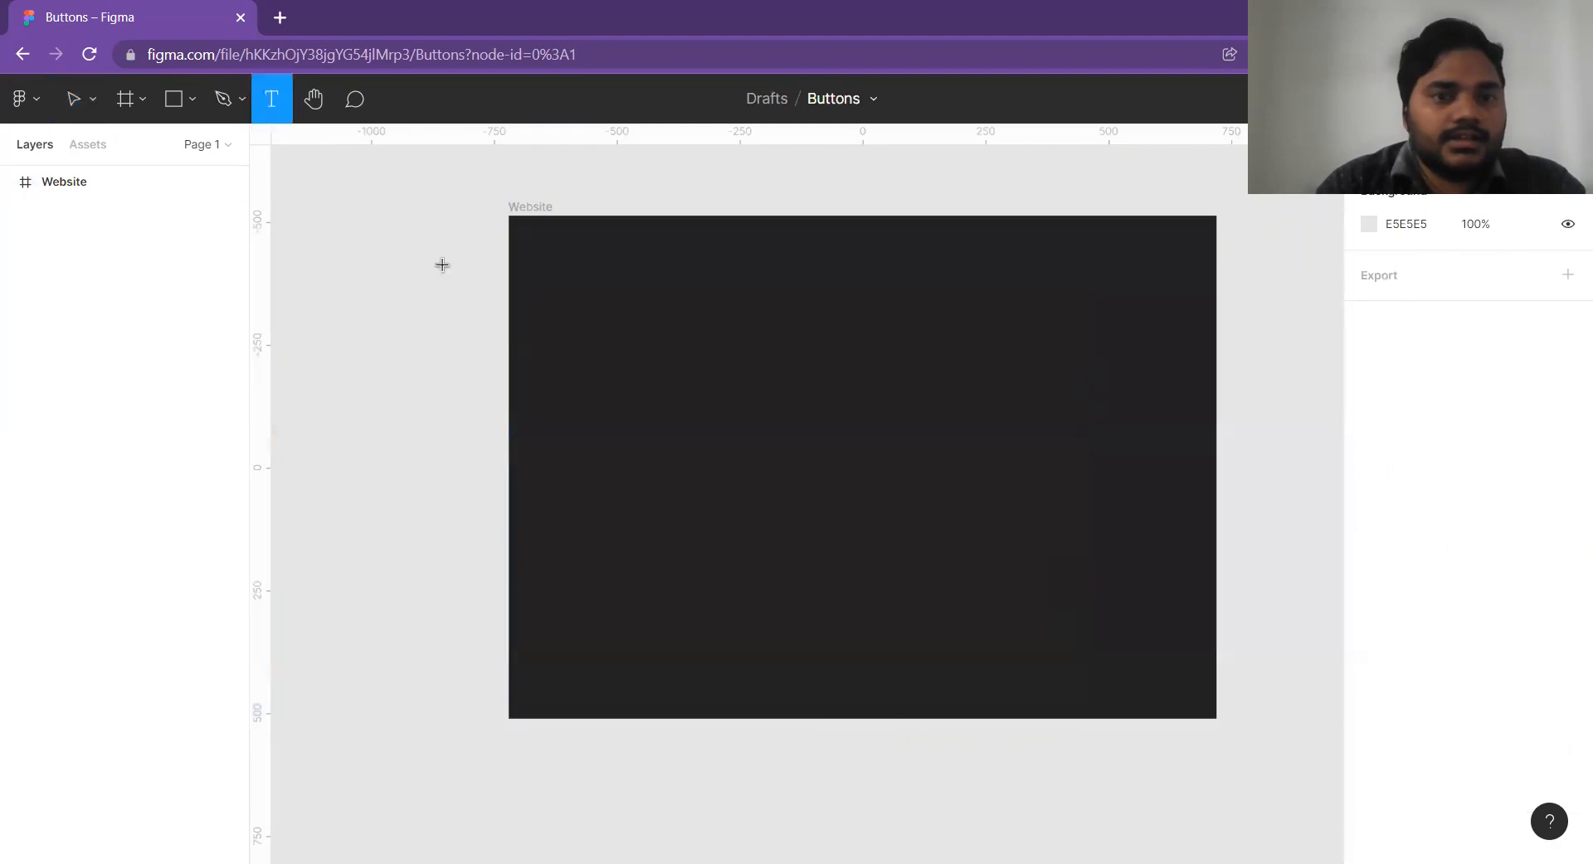
pyautogui.click(899, 413)
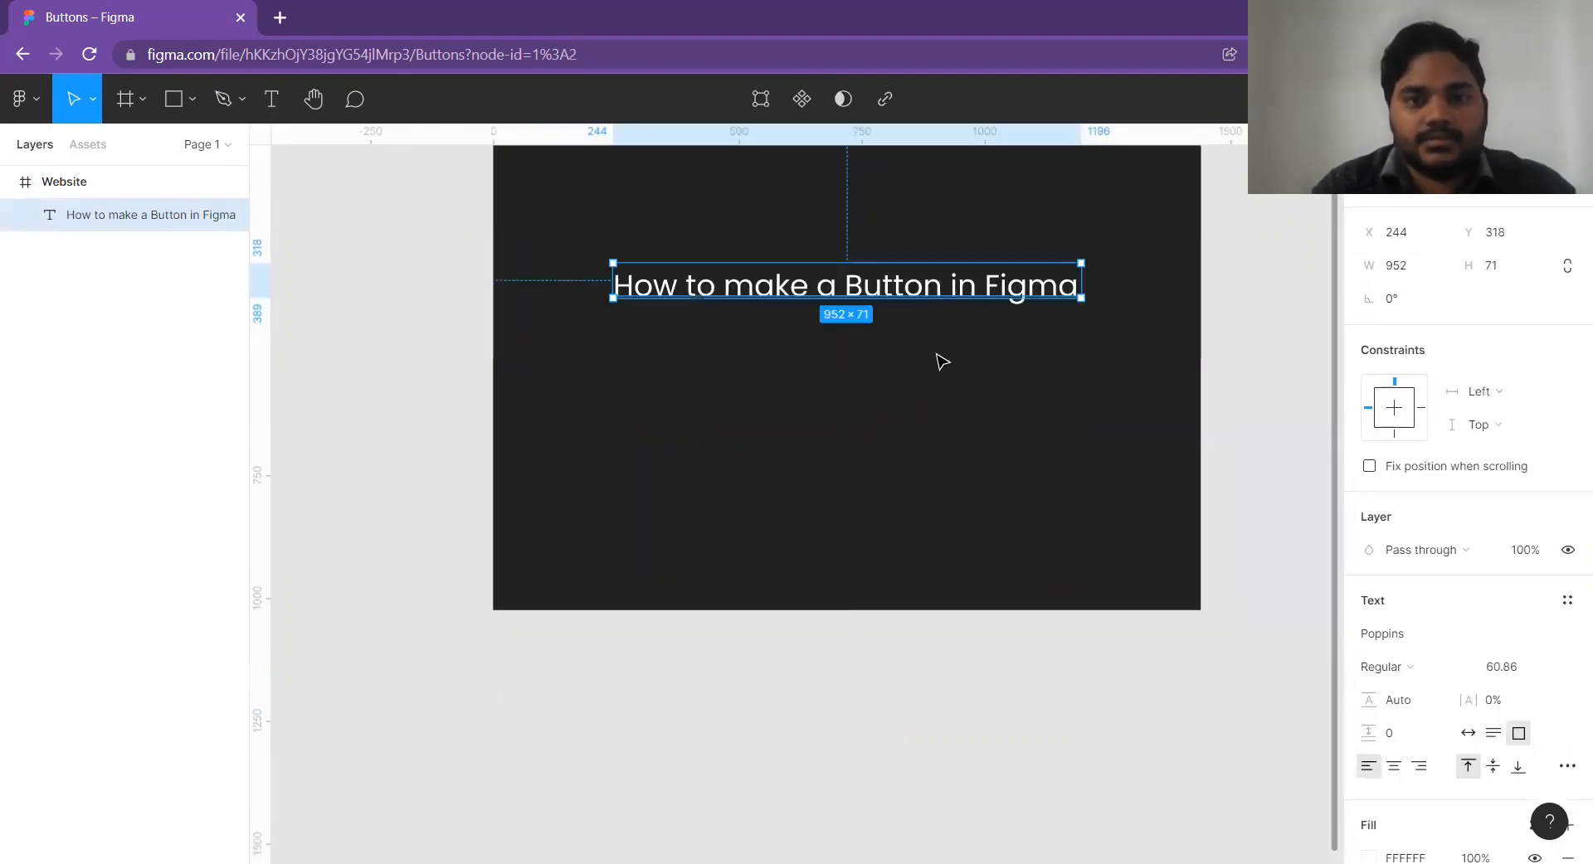
pyautogui.click(910, 420)
pyautogui.scroll(3, 913, 437)
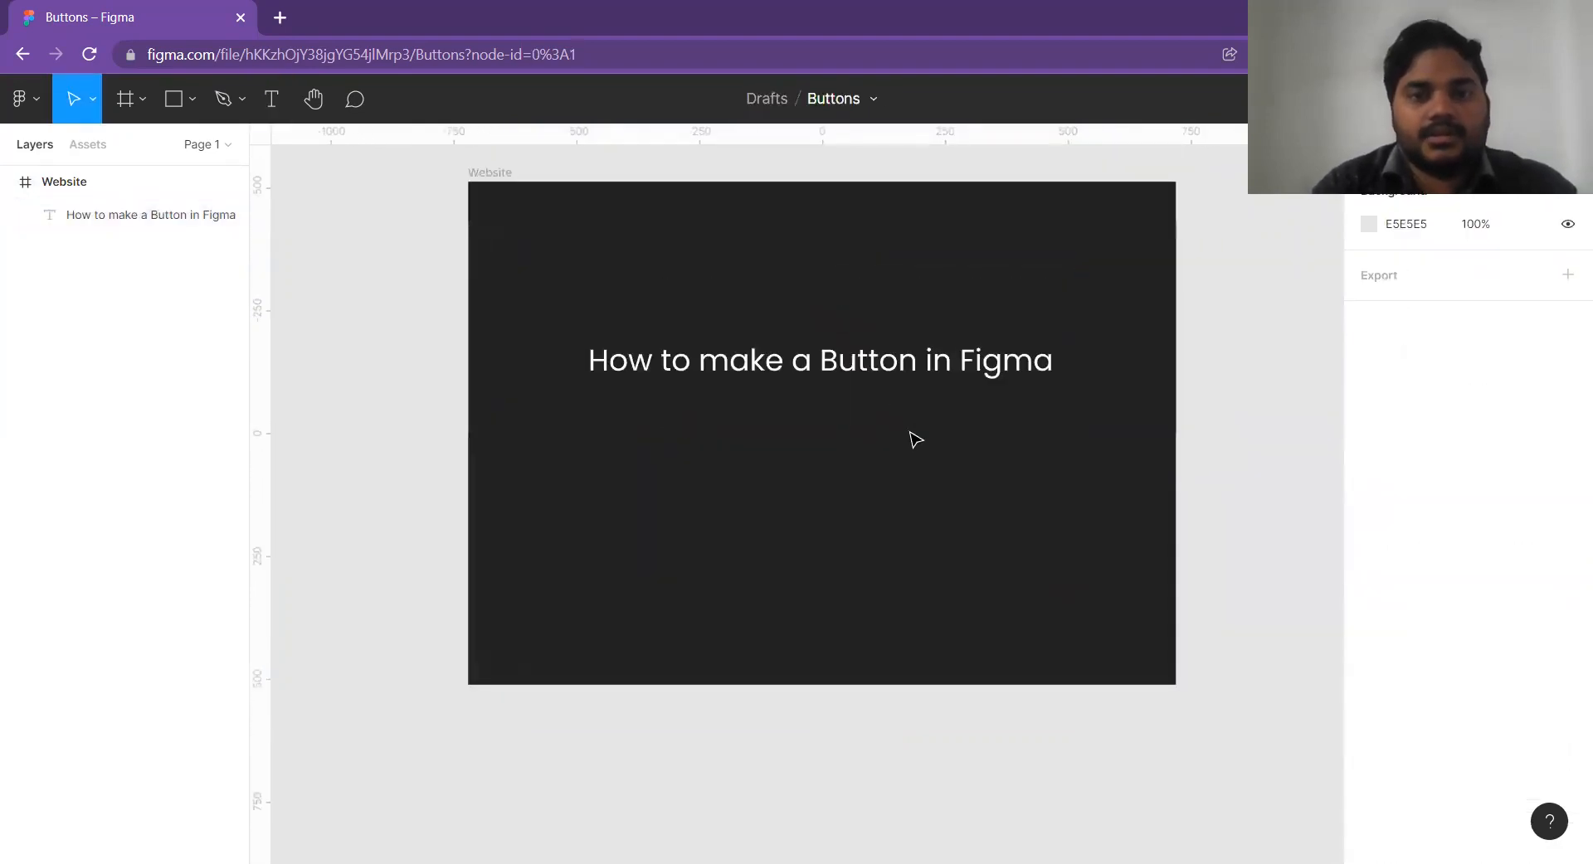
pyautogui.scroll(1, 916, 439)
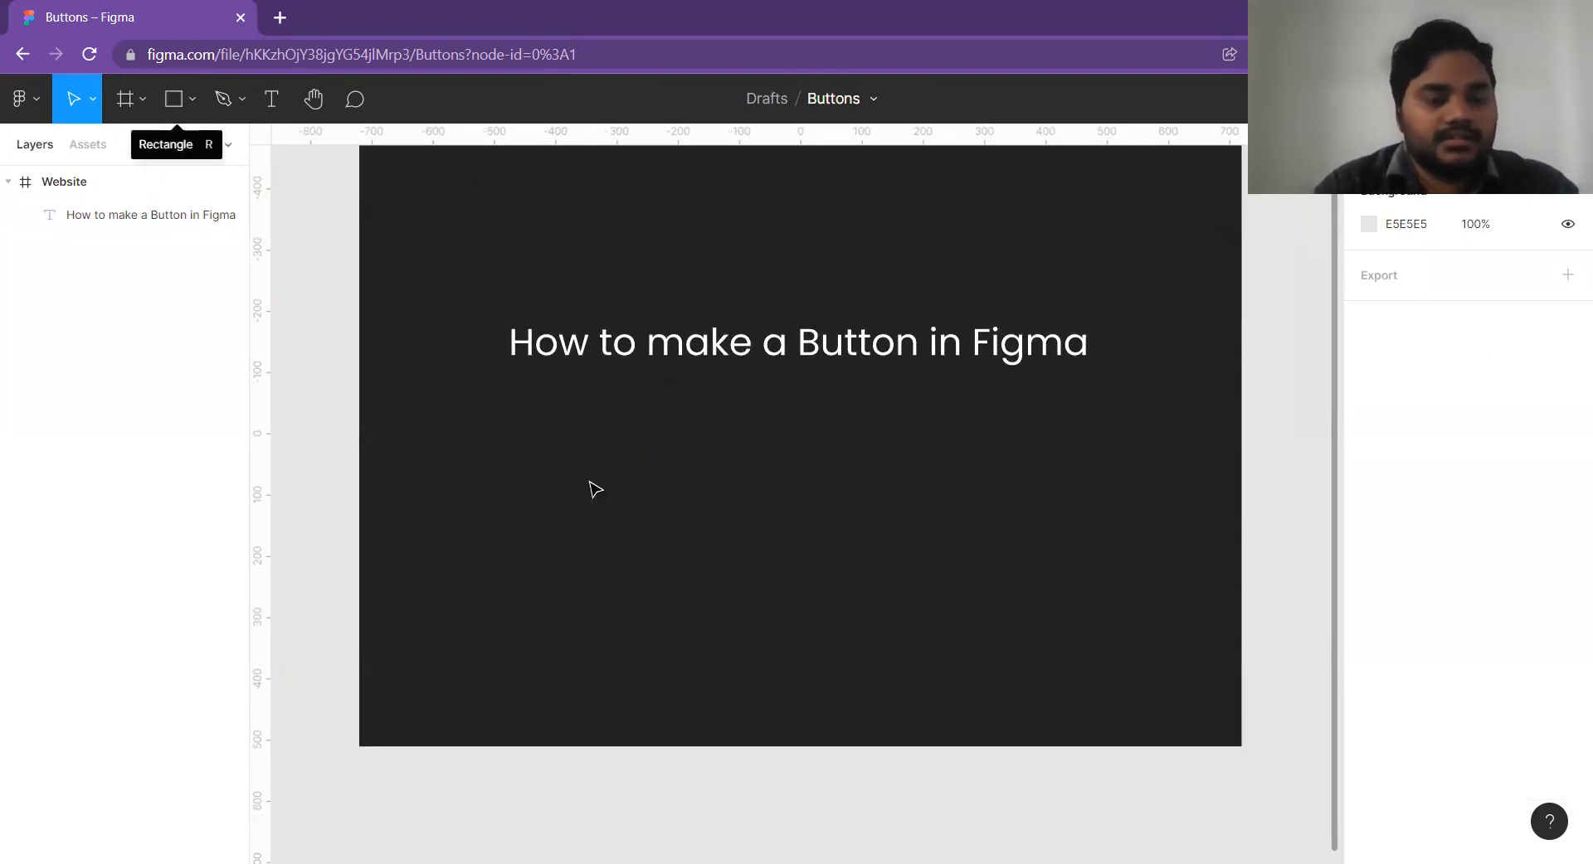
# Draw a rectangle about 293 × 88 below the heading as the button's base.
pyautogui.press('r')
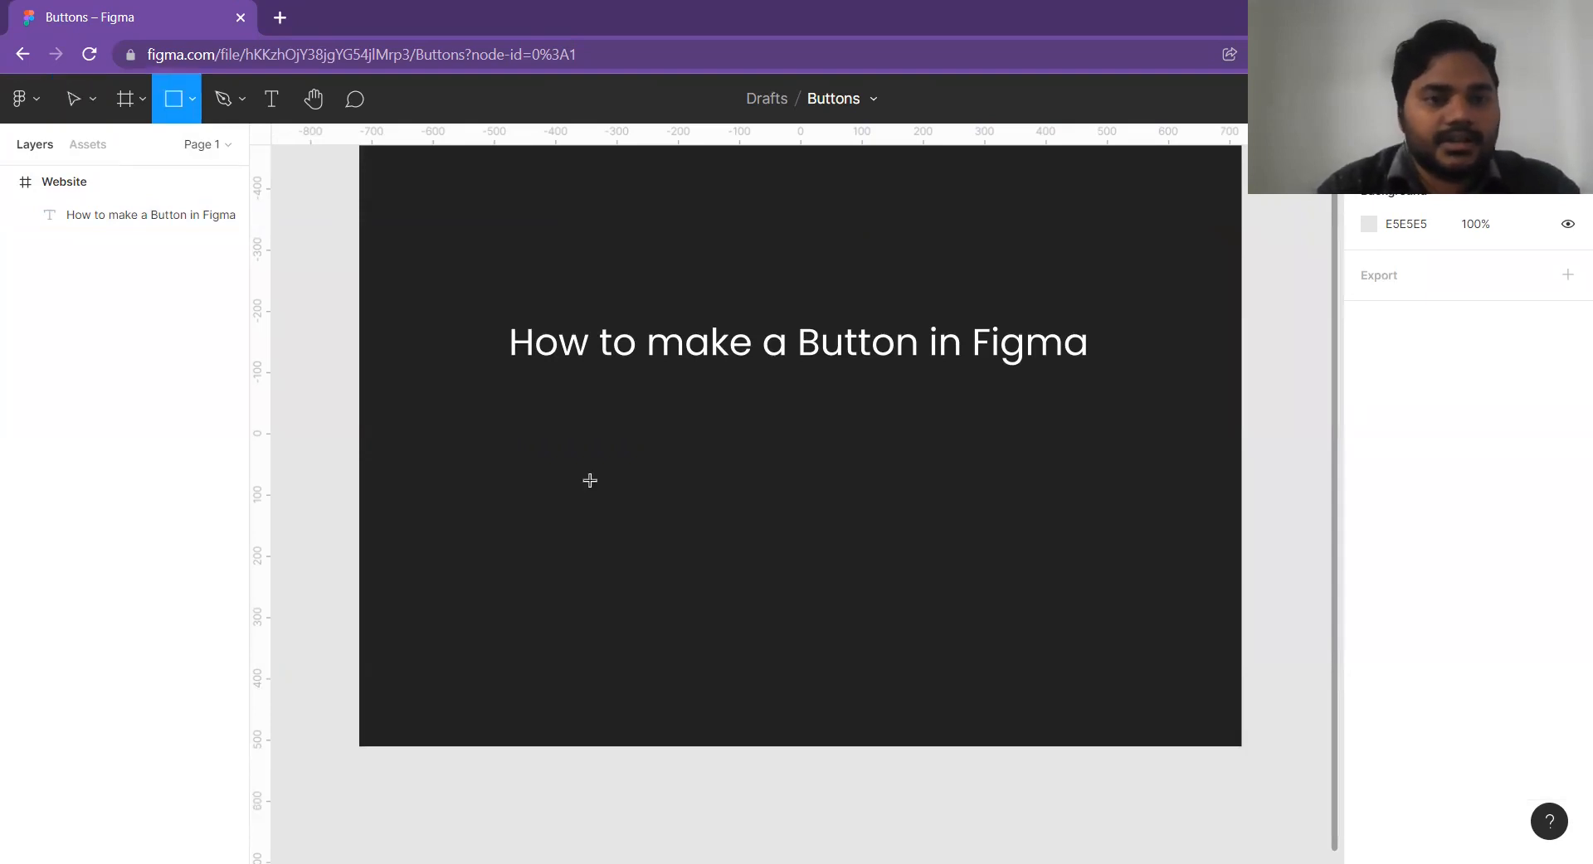
pyautogui.press('v')
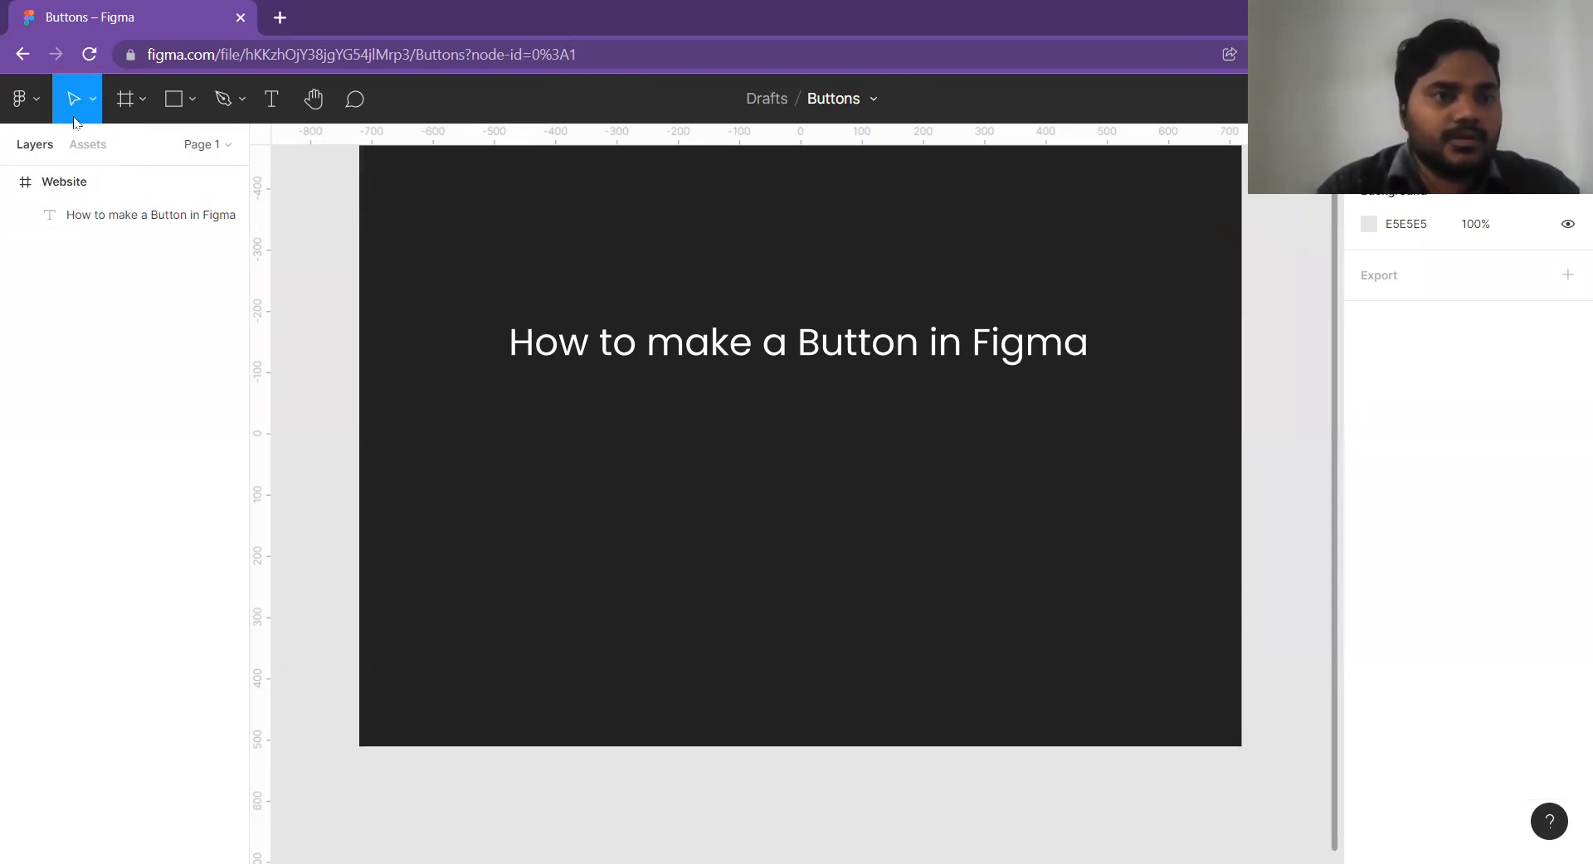
pyautogui.click(190, 103)
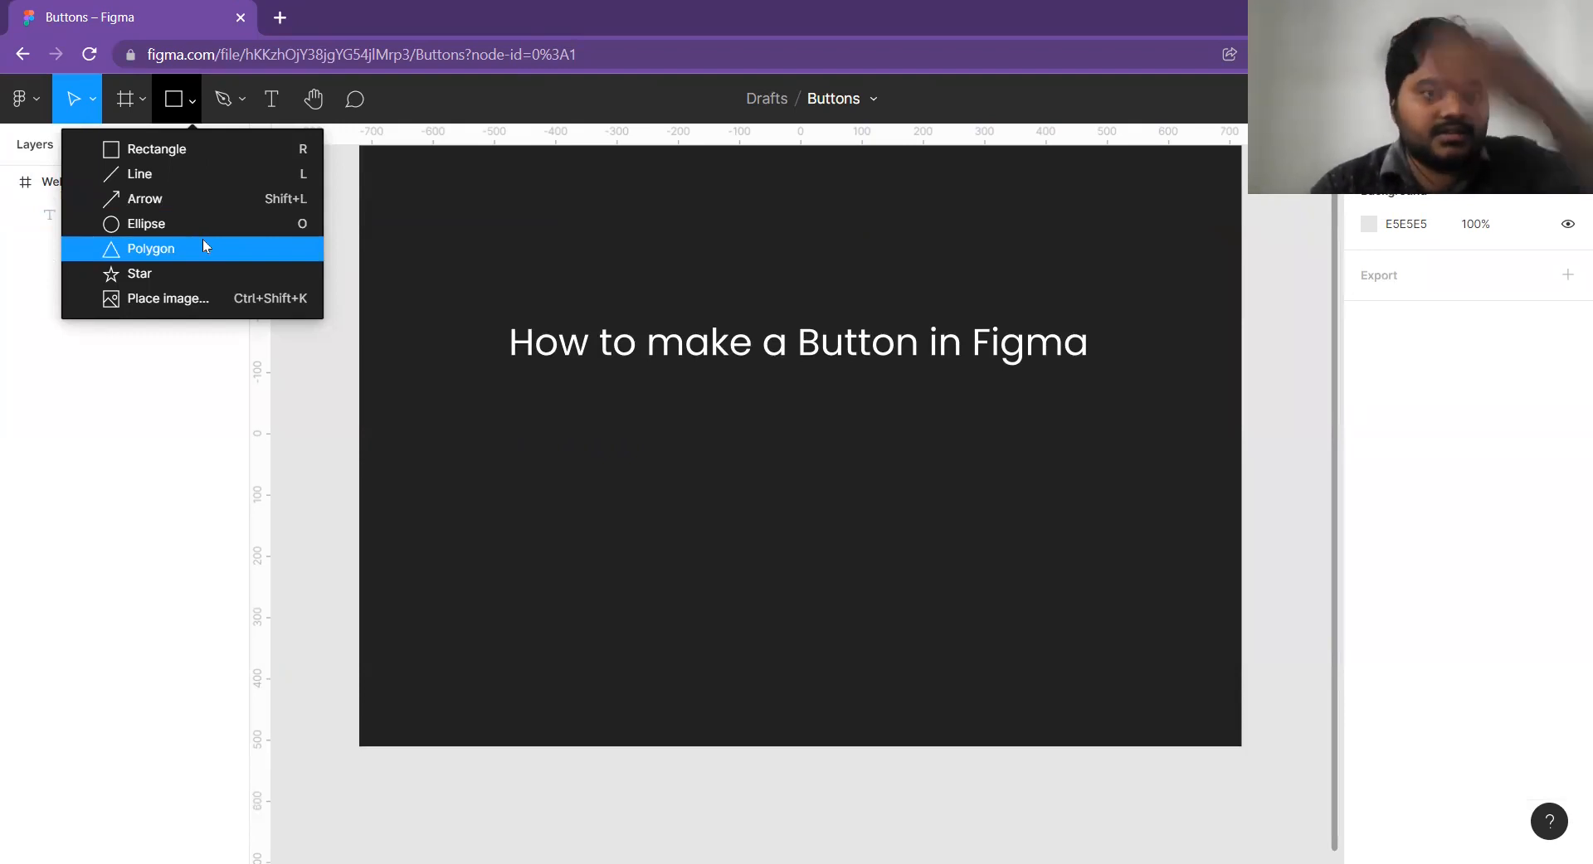
pyautogui.click(178, 154)
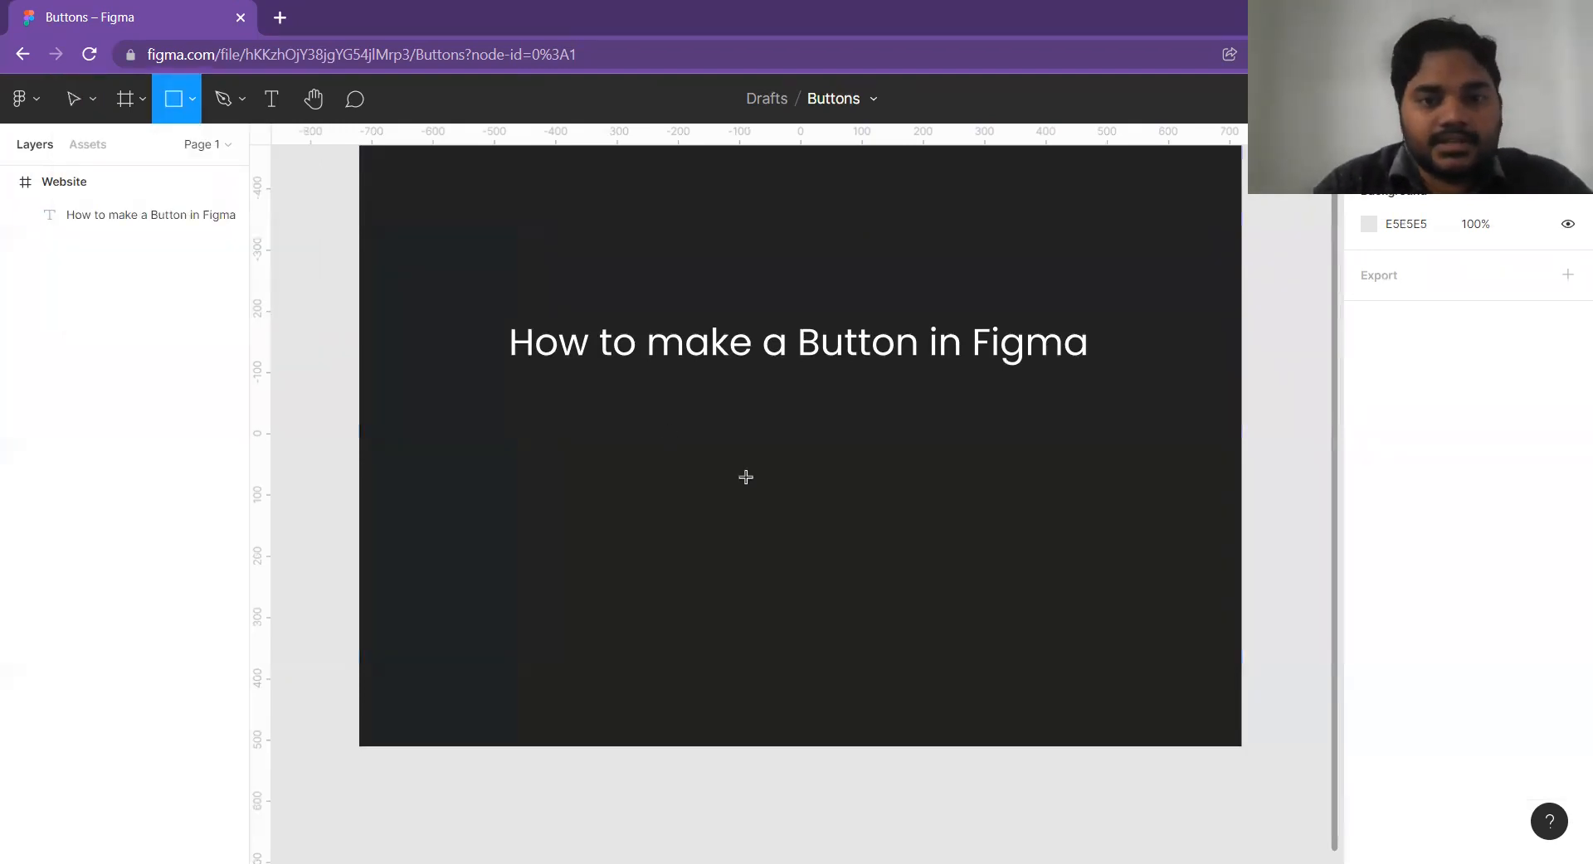
pyautogui.scroll(3, 746, 473)
pyautogui.moveTo(638, 402); pyautogui.dragTo(946, 498)
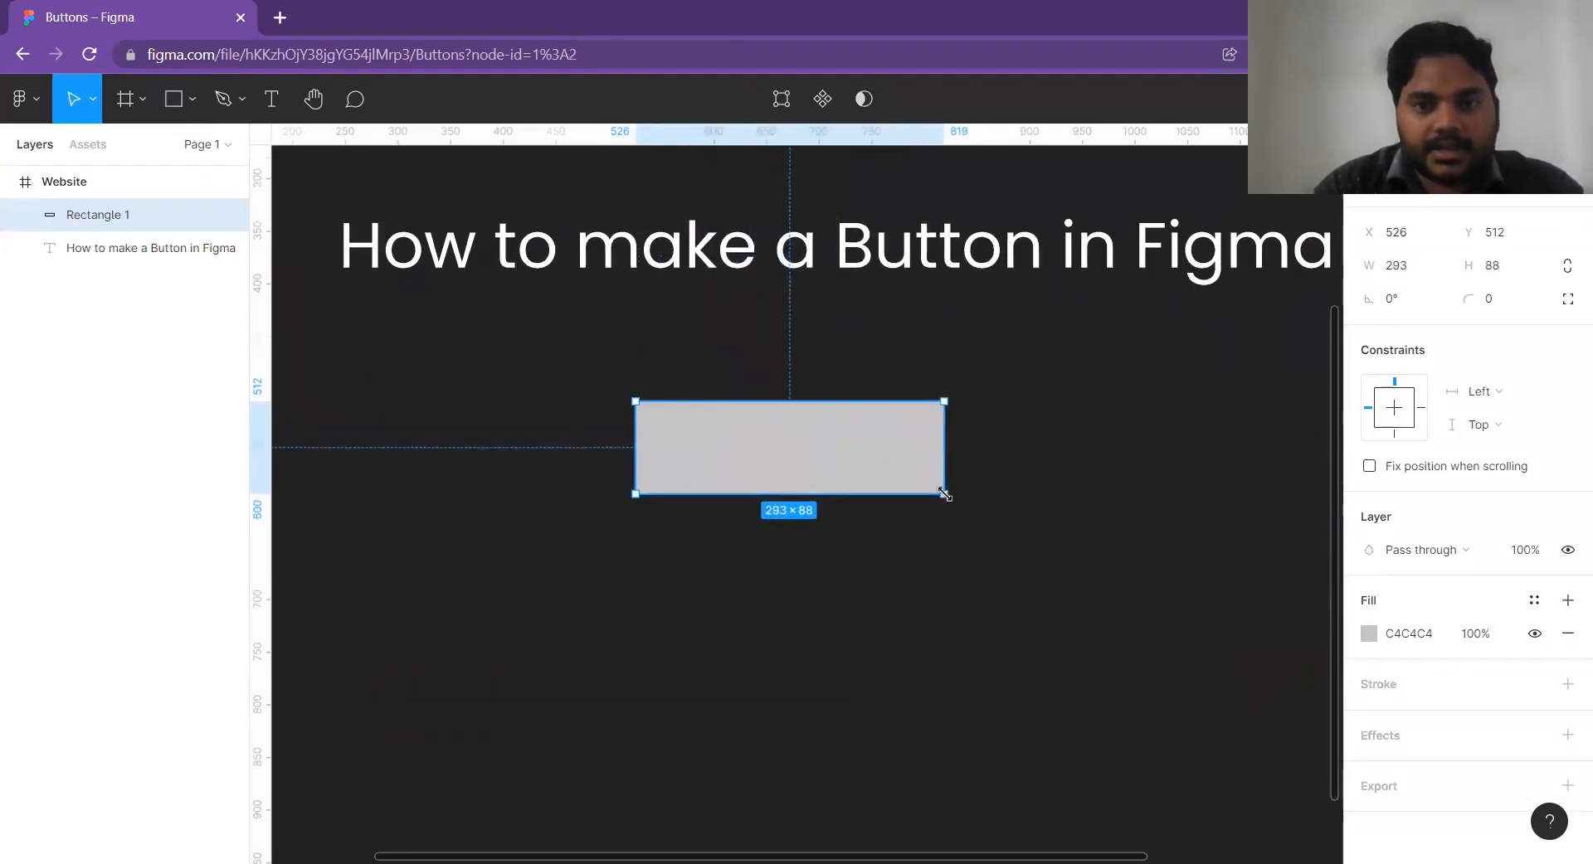
pyautogui.hscroll(2, 992, 533)
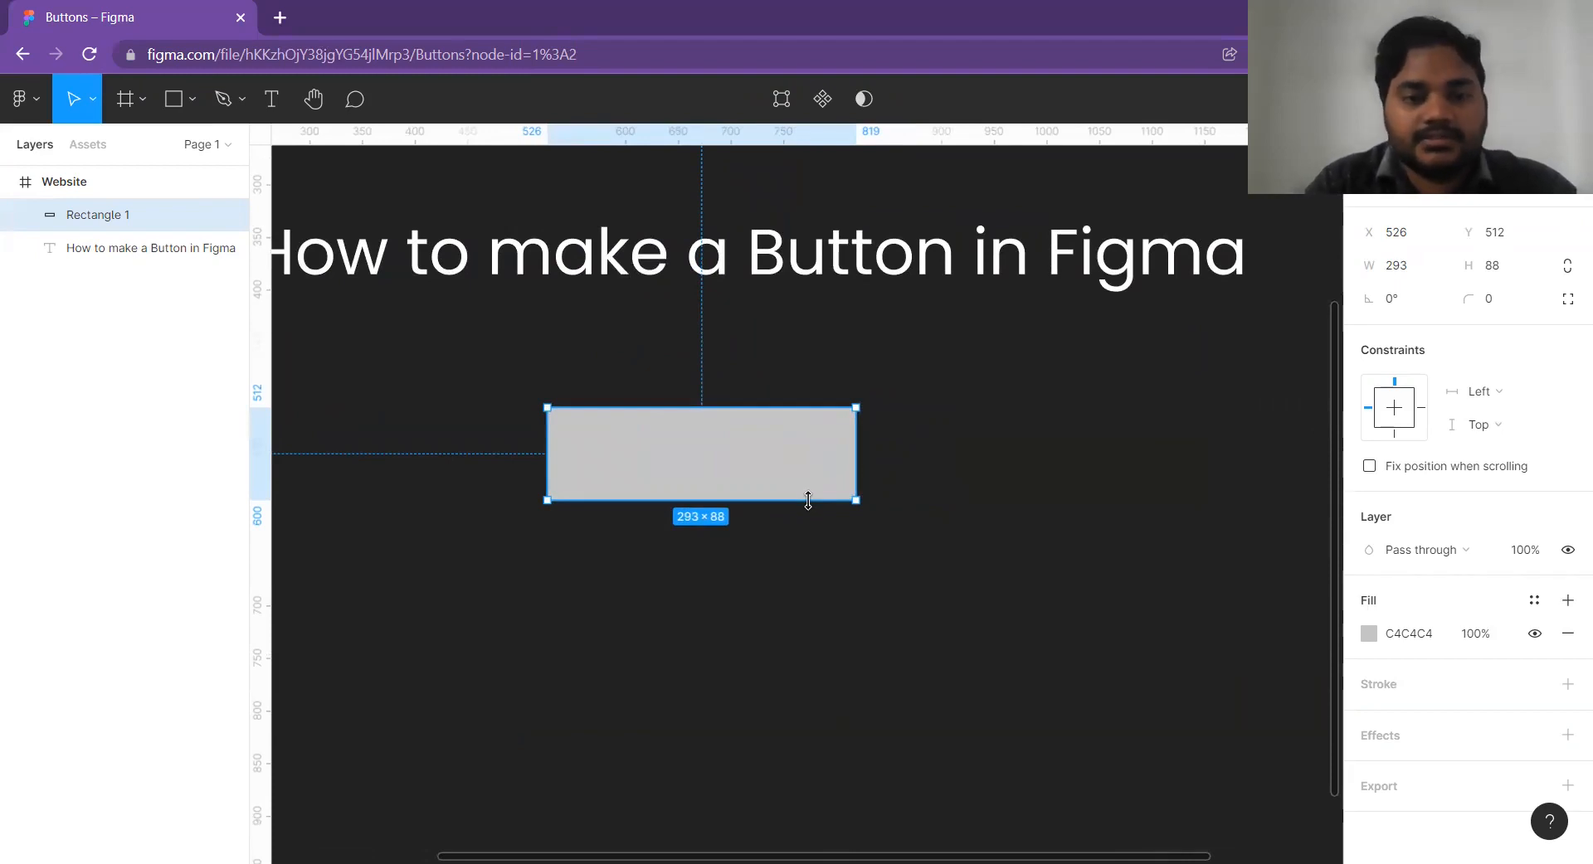
# Resize the button rectangle to about 245 × 60 and fill it with blue 117EAD.
pyautogui.moveTo(805, 495); pyautogui.dragTo(722, 408)
pyautogui.scroll(-1, 813, 452)
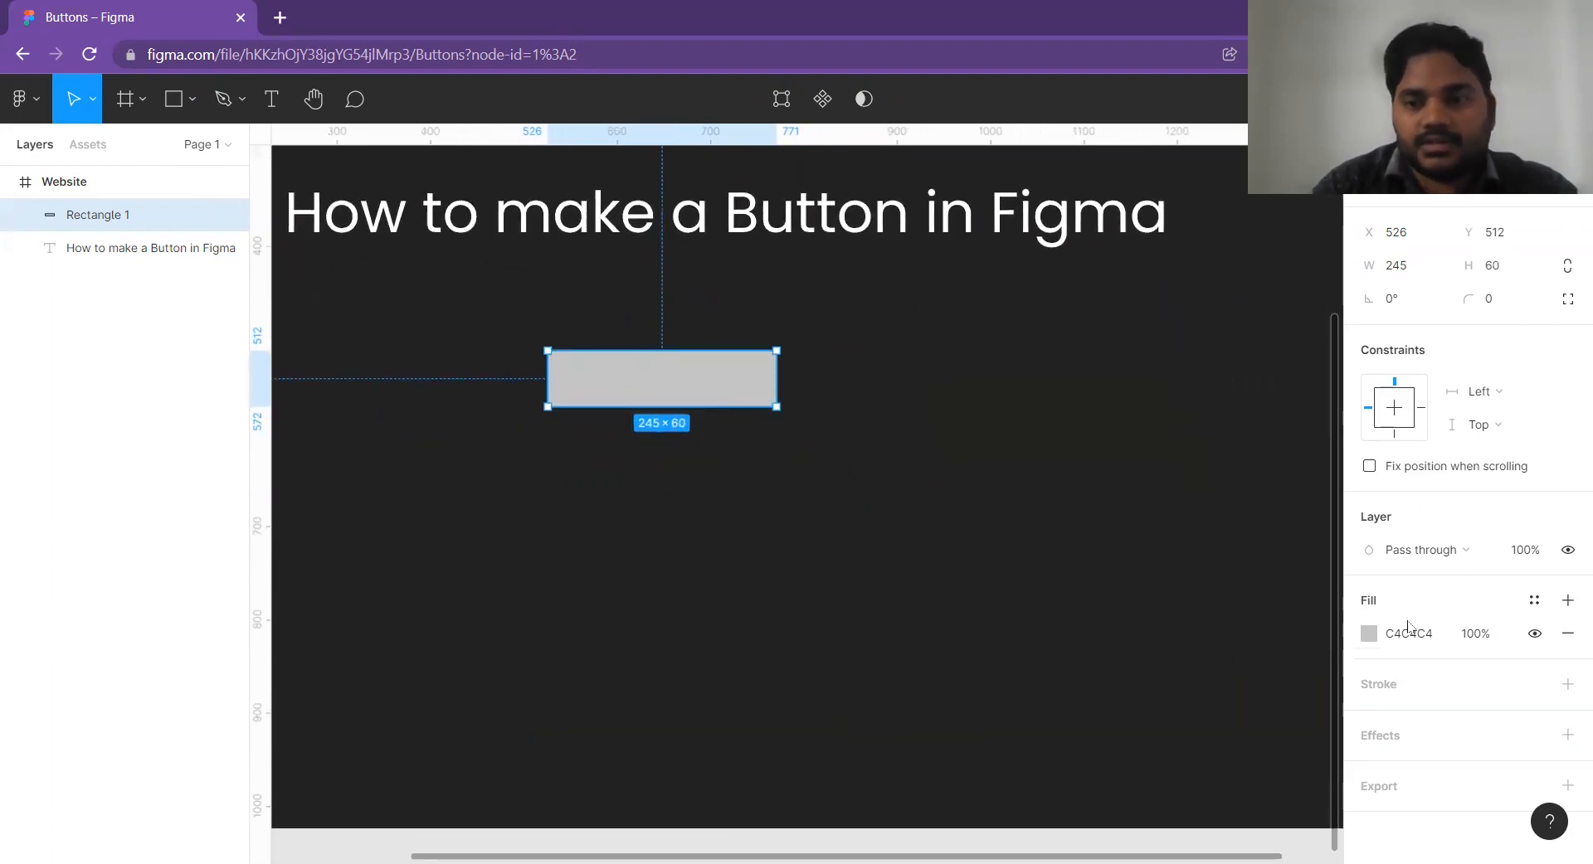
pyautogui.click(1367, 635)
pyautogui.moveTo(1191, 620); pyautogui.dragTo(1248, 620)
pyautogui.moveTo(1291, 481); pyautogui.dragTo(1321, 431)
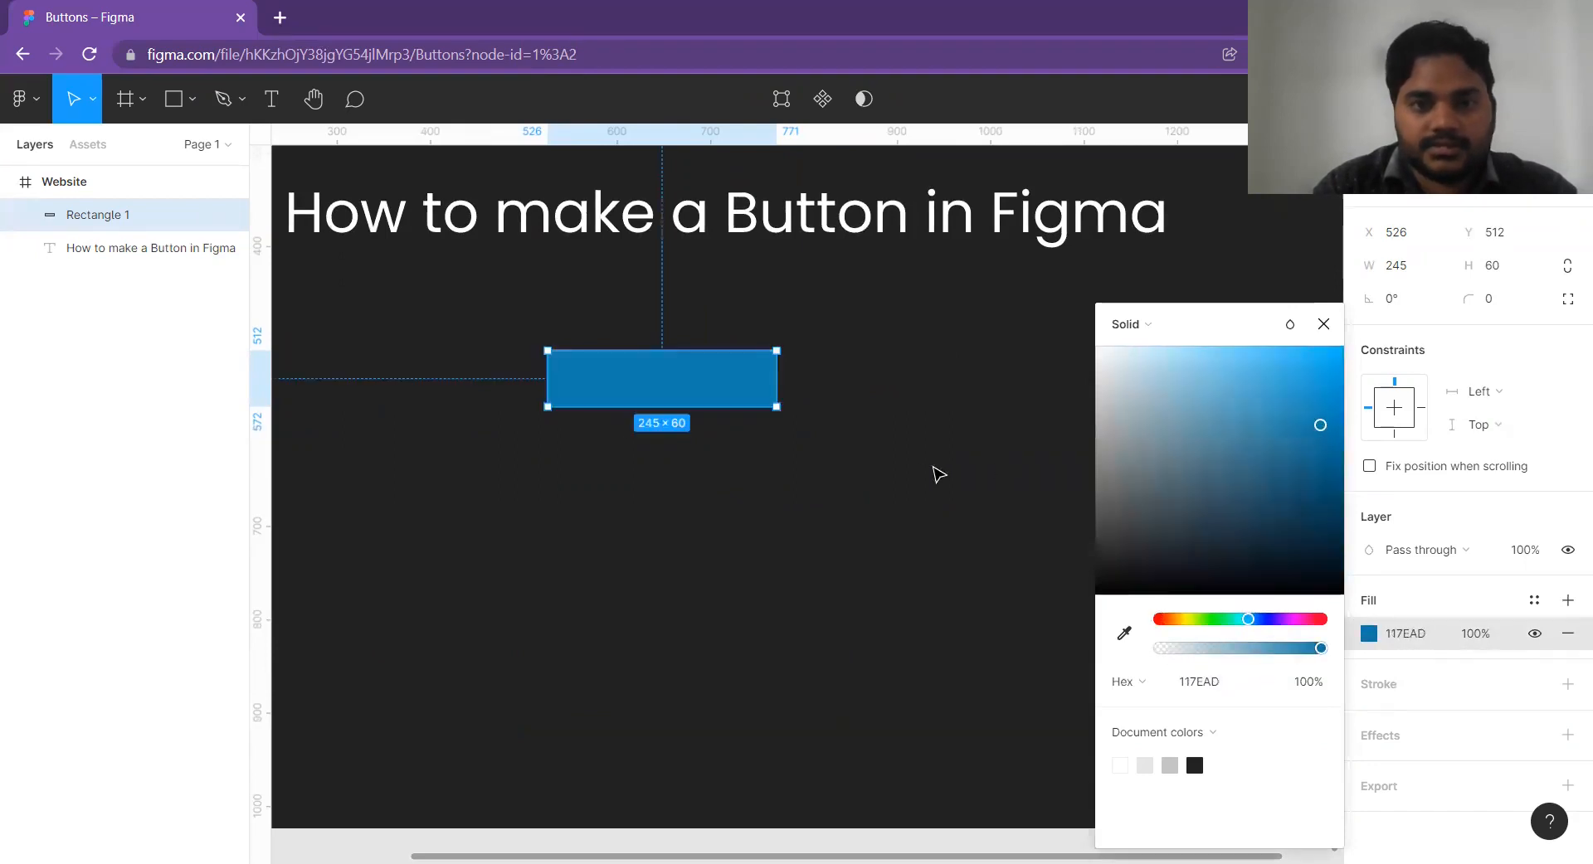
pyautogui.click(935, 470)
# Narrow the blue rectangle slightly by pulling in its right edge.
pyautogui.scroll(2, 729, 377)
pyautogui.click(730, 377)
pyautogui.moveTo(804, 371); pyautogui.dragTo(780, 370)
pyautogui.click(715, 266)
pyautogui.scroll(-3, 768, 327)
pyautogui.scroll(1, 763, 340)
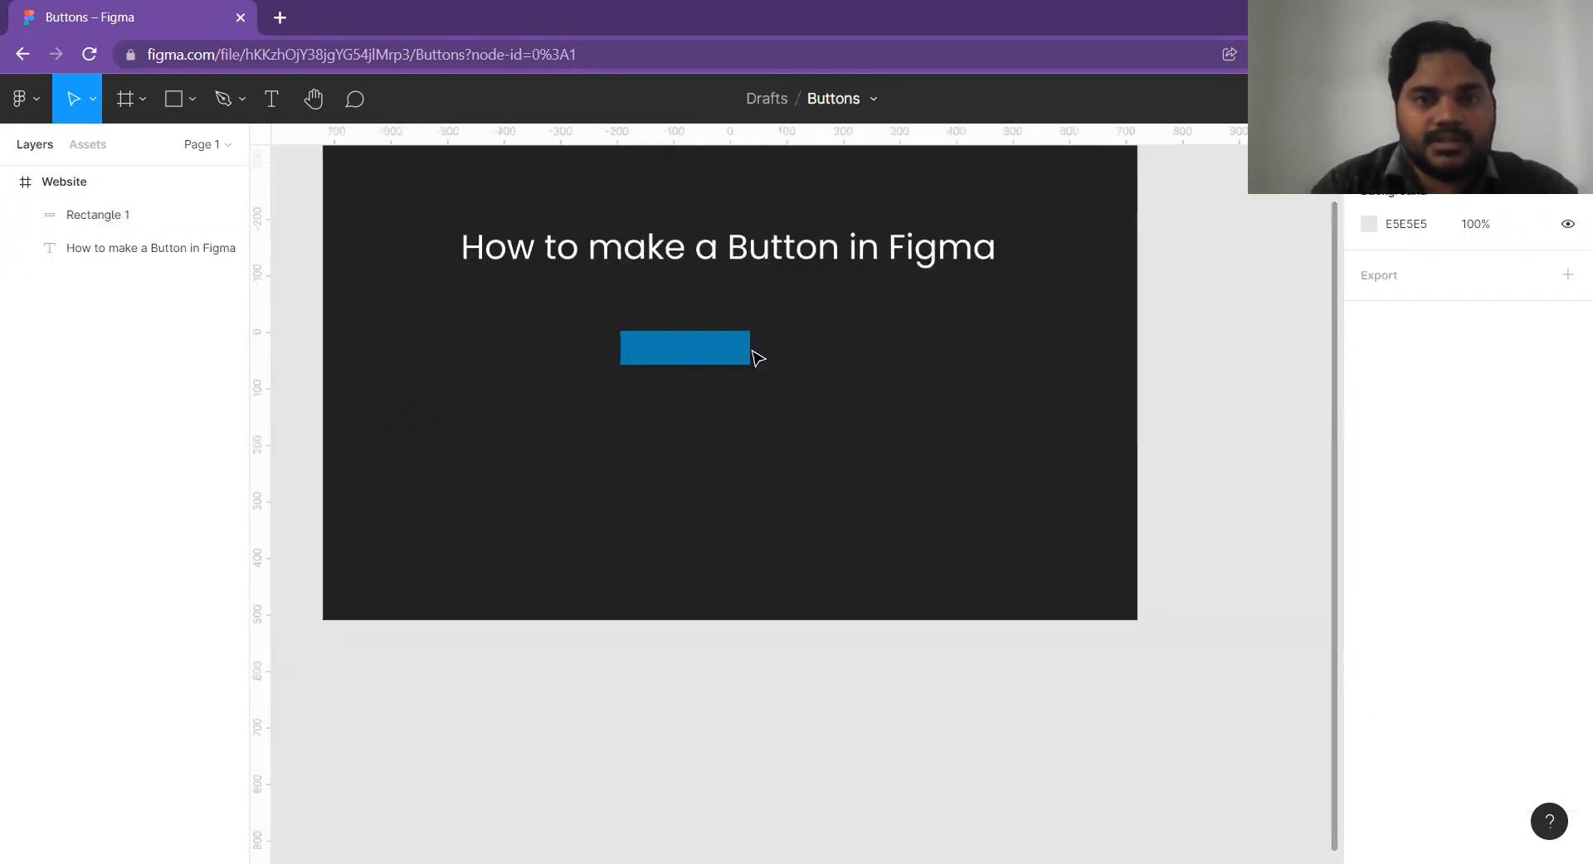
pyautogui.scroll(2, 731, 377)
pyautogui.scroll(3, 651, 362)
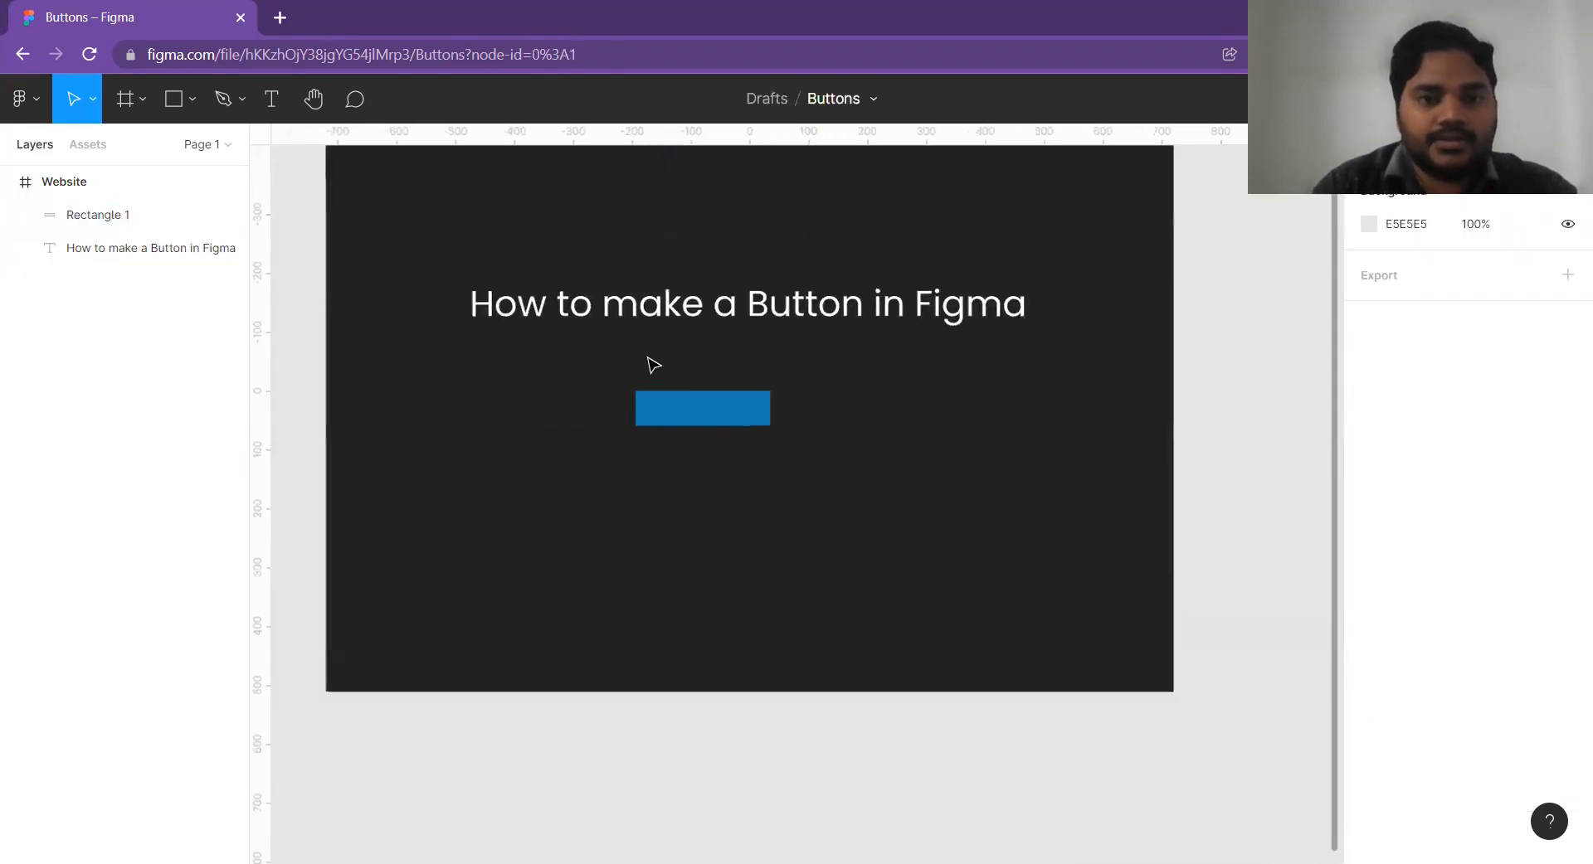
# Duplicate the heading below the blue rectangle and change the copy's text to "Start Learning".
pyautogui.moveTo(808, 301); pyautogui.dragTo(810, 557)
pyautogui.doubleClick(809, 554)
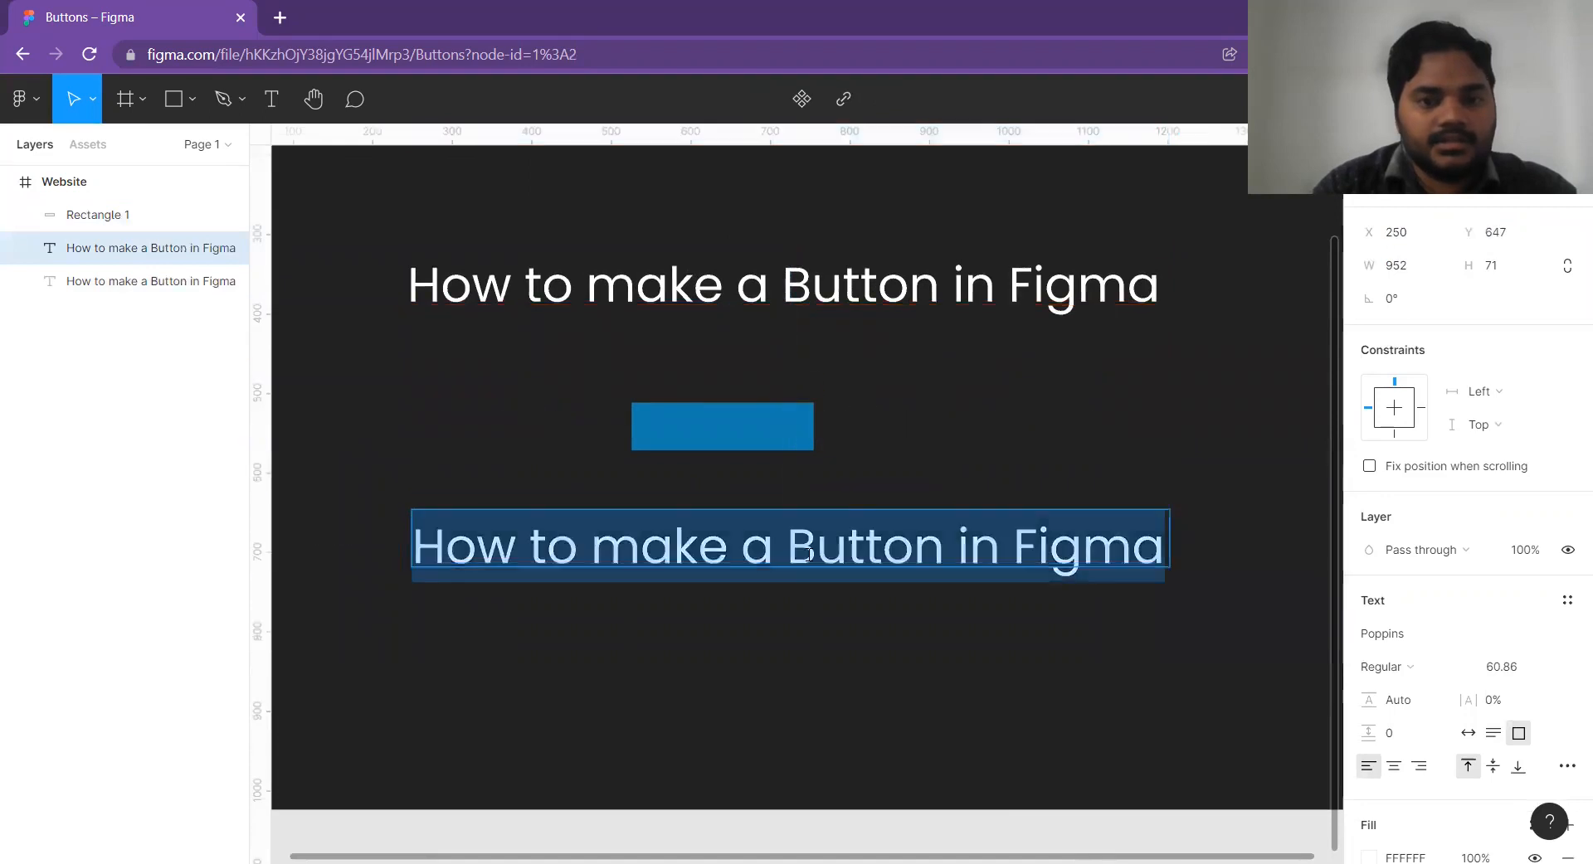
pyautogui.write('S')
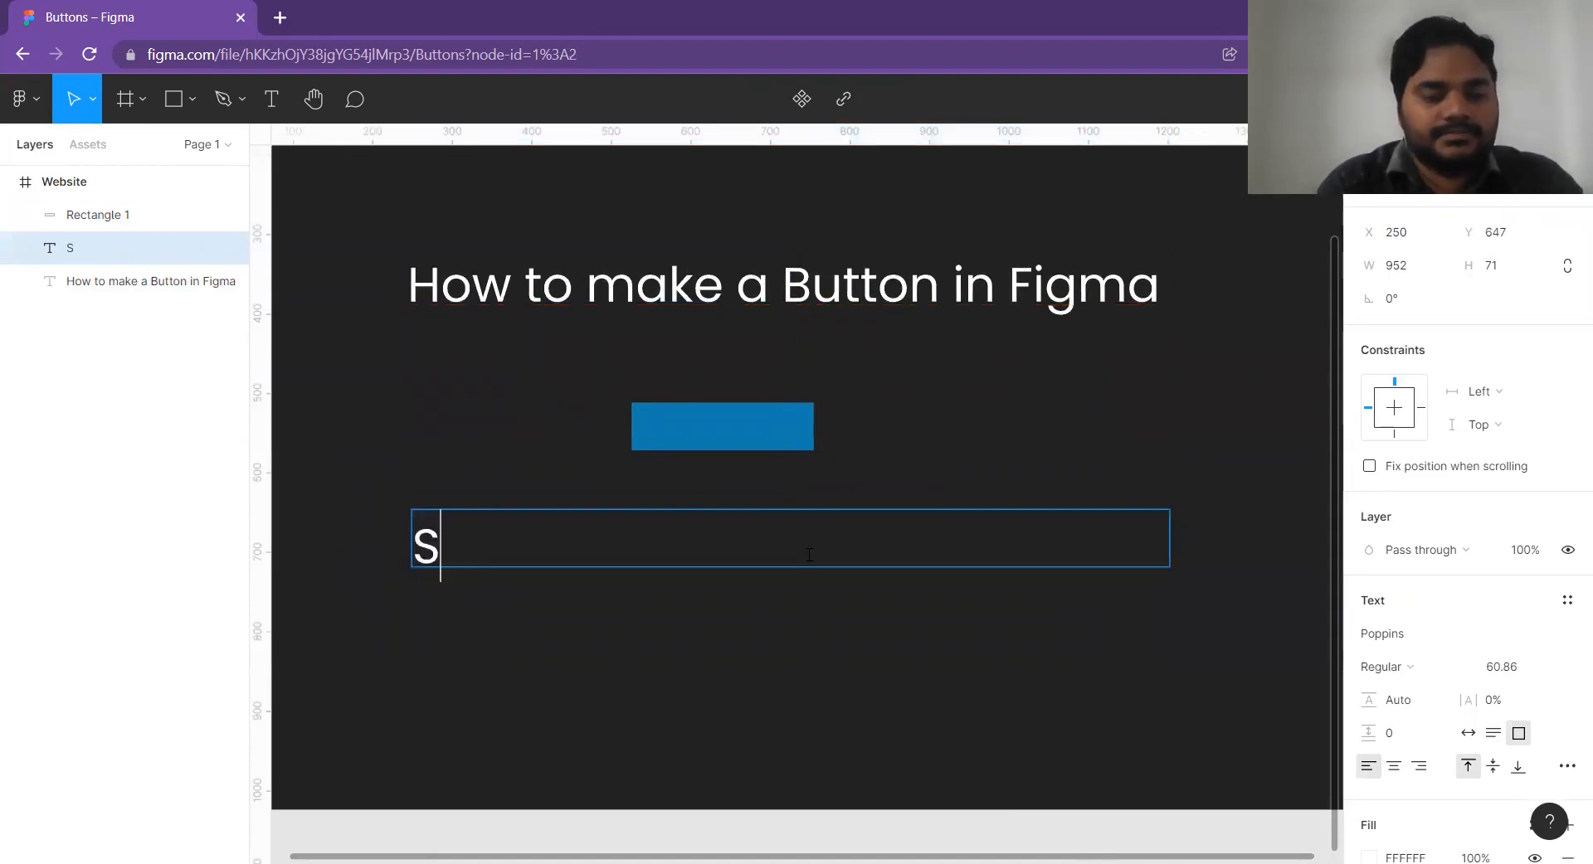
pyautogui.write('tart Learning')
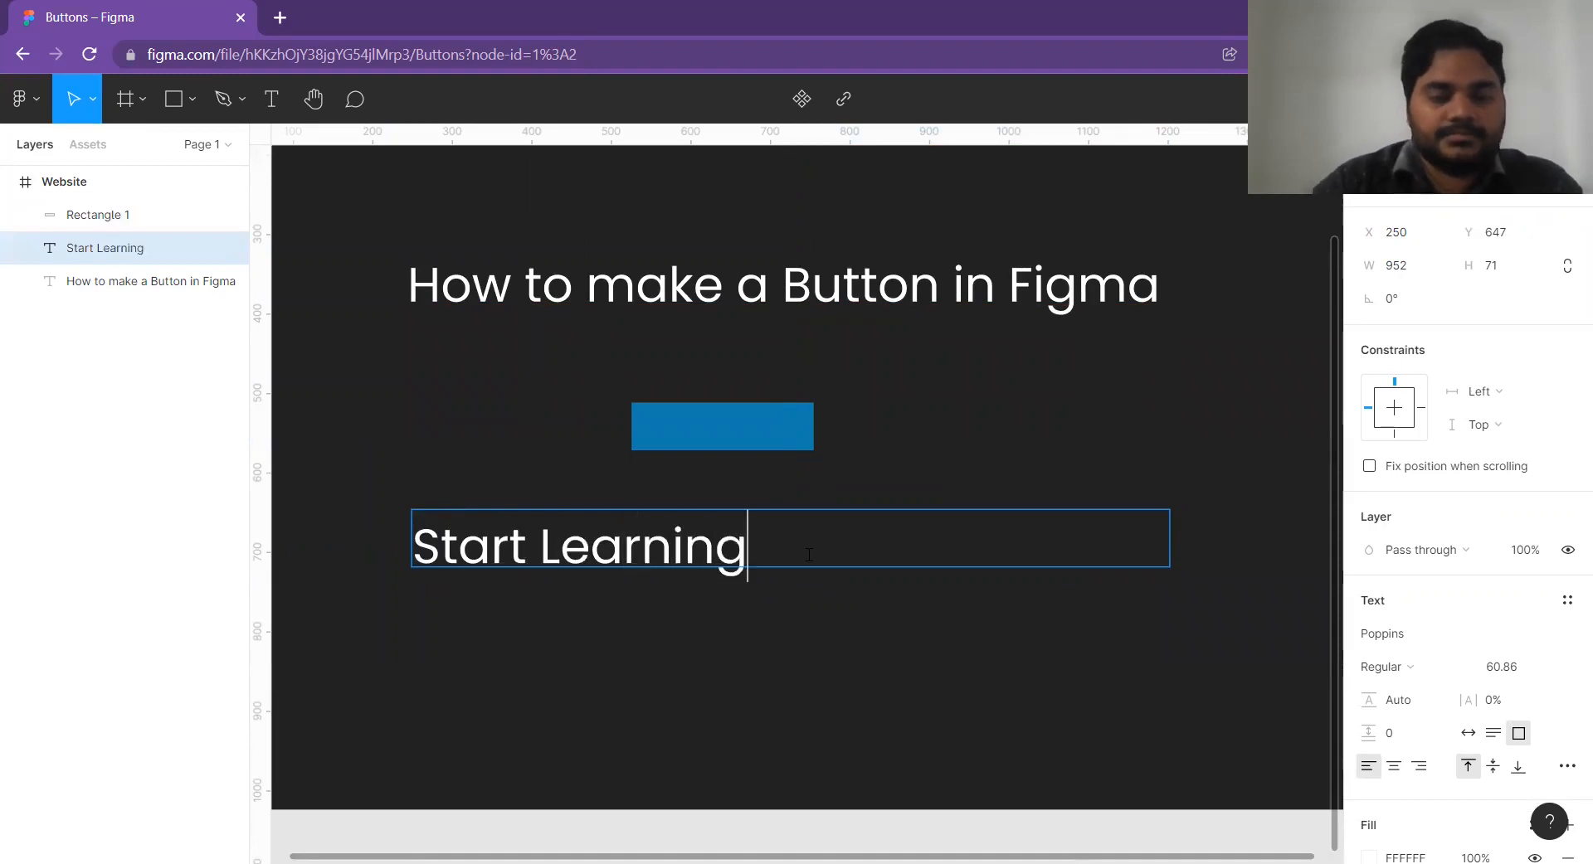
pyautogui.press('Escape')
# Fit the "Start Learning" text box to its words and scale the text down to about 188 × 31.
pyautogui.moveTo(1170, 533); pyautogui.dragTo(751, 532)
pyautogui.press('k')
pyautogui.moveTo(412, 507); pyautogui.dragTo(595, 551)
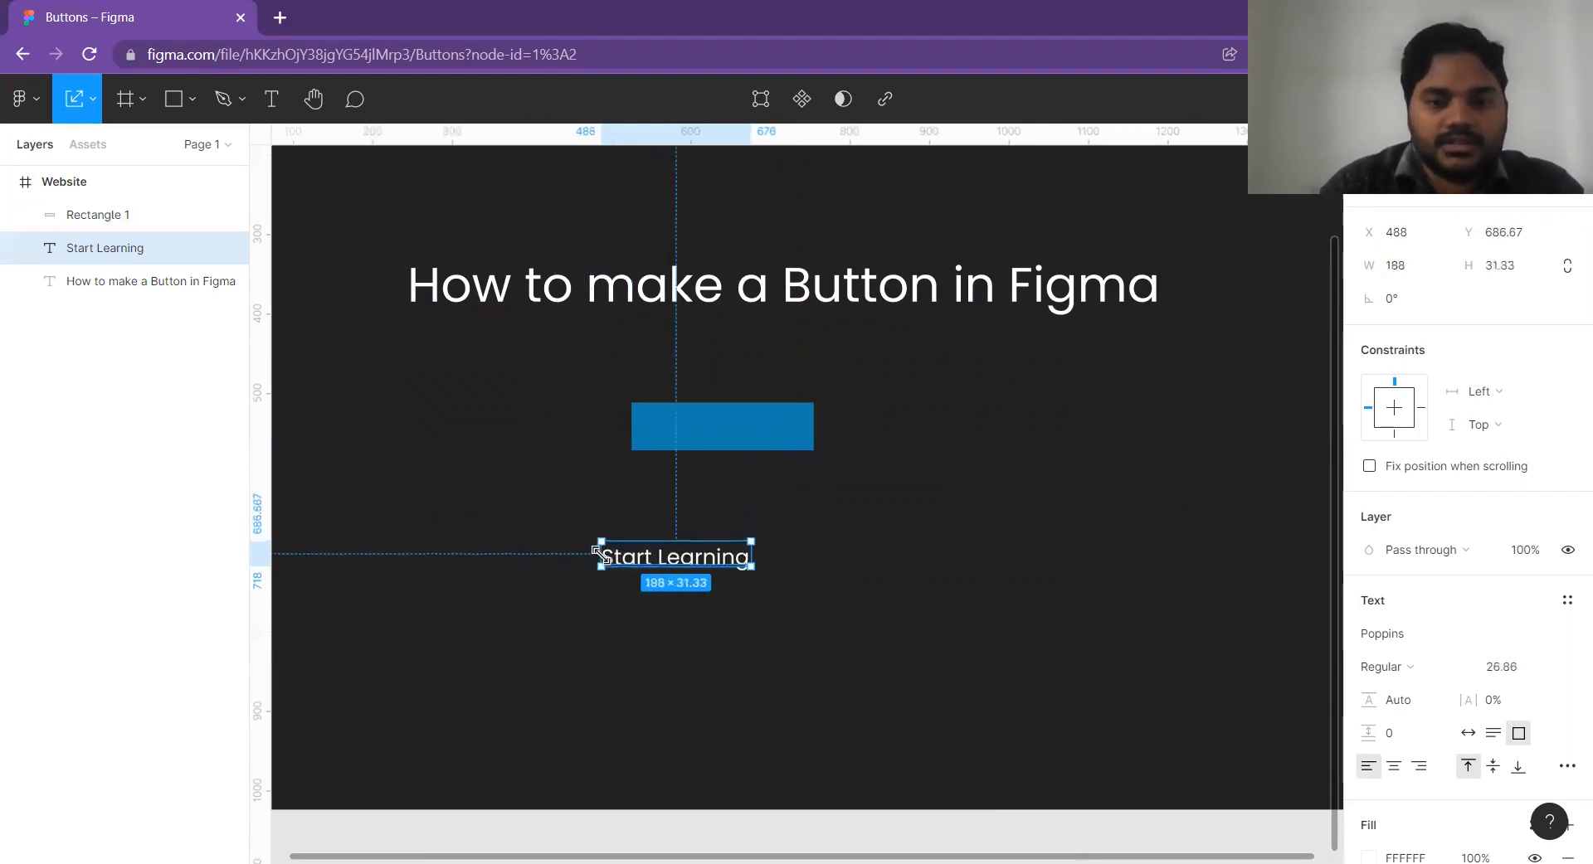
# Place the "Start Learning" text over the blue rectangle and bring it in front by cutting and pasting it.
pyautogui.moveTo(725, 562); pyautogui.dragTo(771, 424)
pyautogui.hotkey('ctrl', 'x')
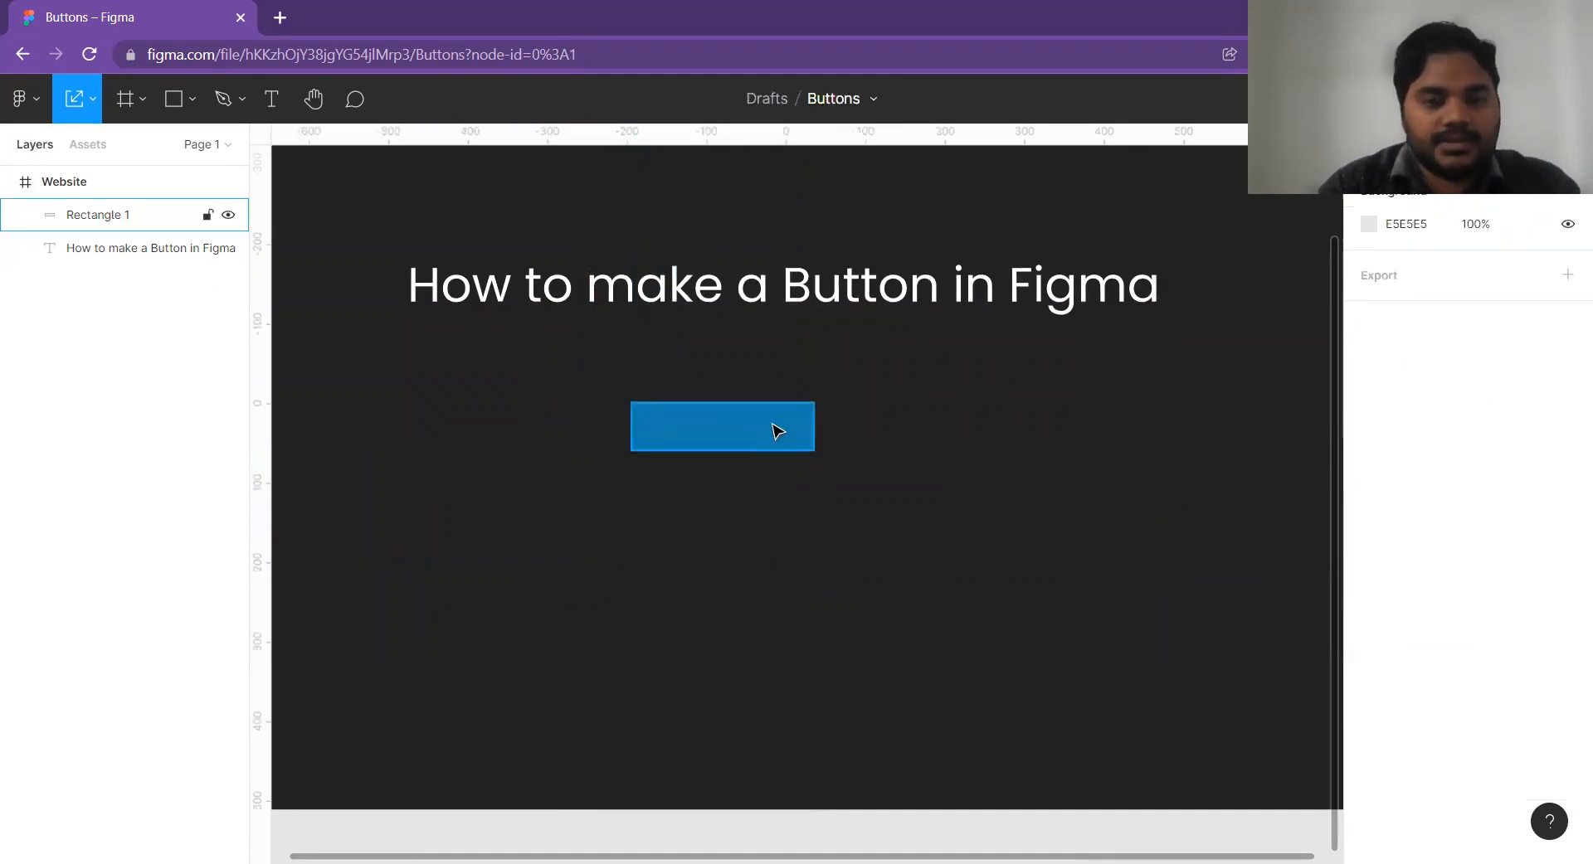
pyautogui.hotkey('ctrl', 'v')
pyautogui.scroll(5, 747, 430)
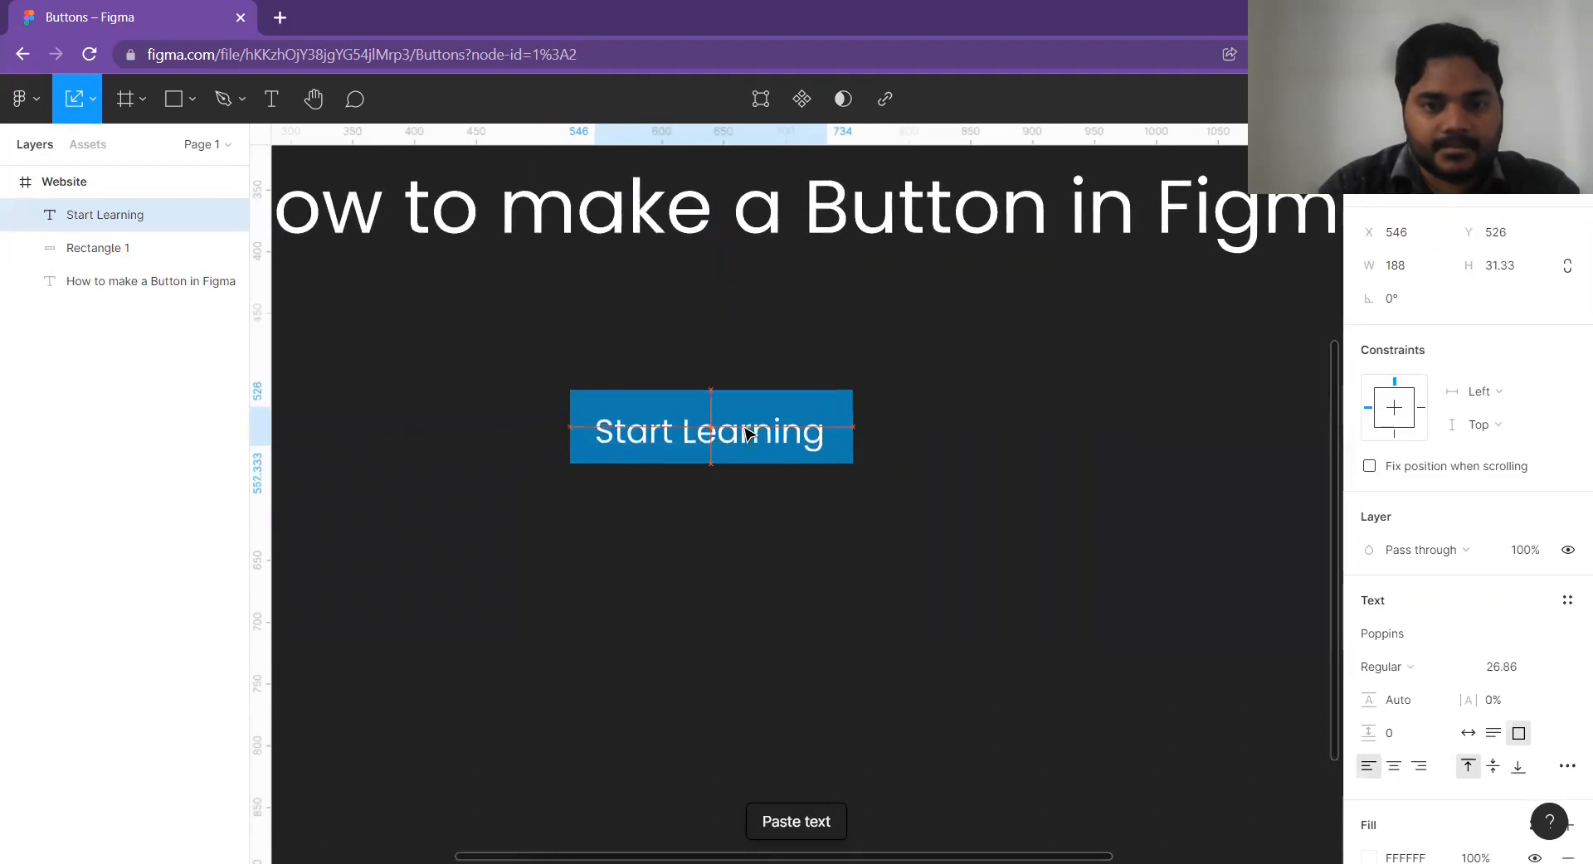
# Move the "Start Learning" label up slightly and scale it down to about 174 × 29, centred on the button.
pyautogui.moveTo(747, 431); pyautogui.dragTo(746, 422)
pyautogui.scroll(3, 838, 431)
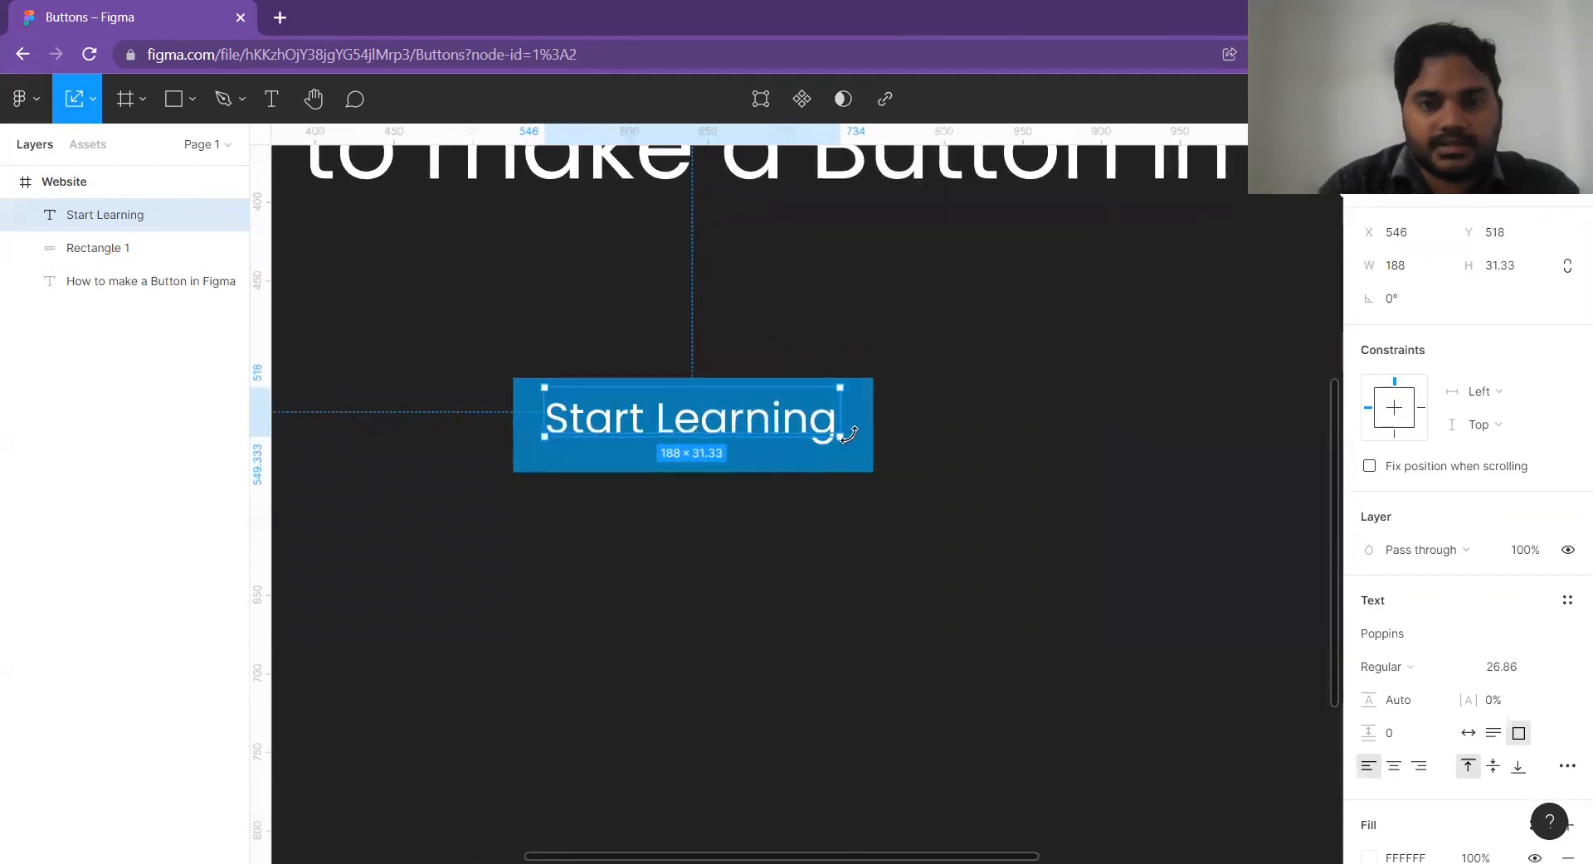
pyautogui.moveTo(844, 435); pyautogui.dragTo(759, 420)
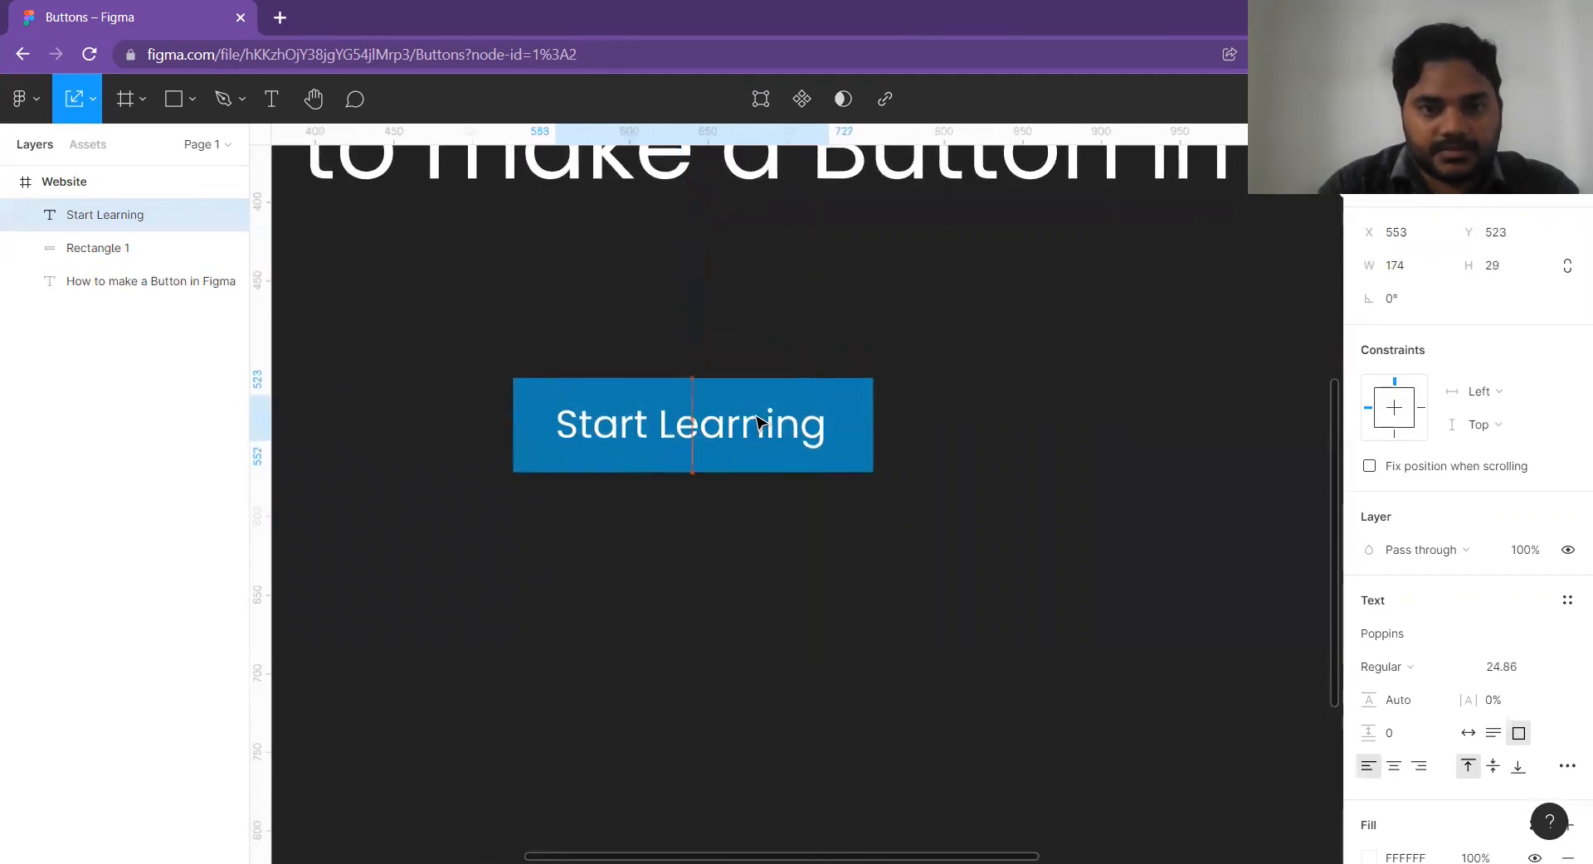
# Align the label's text to the vertical middle of its box and set its font size to 24.
pyautogui.click(1492, 767)
pyautogui.click(1505, 667)
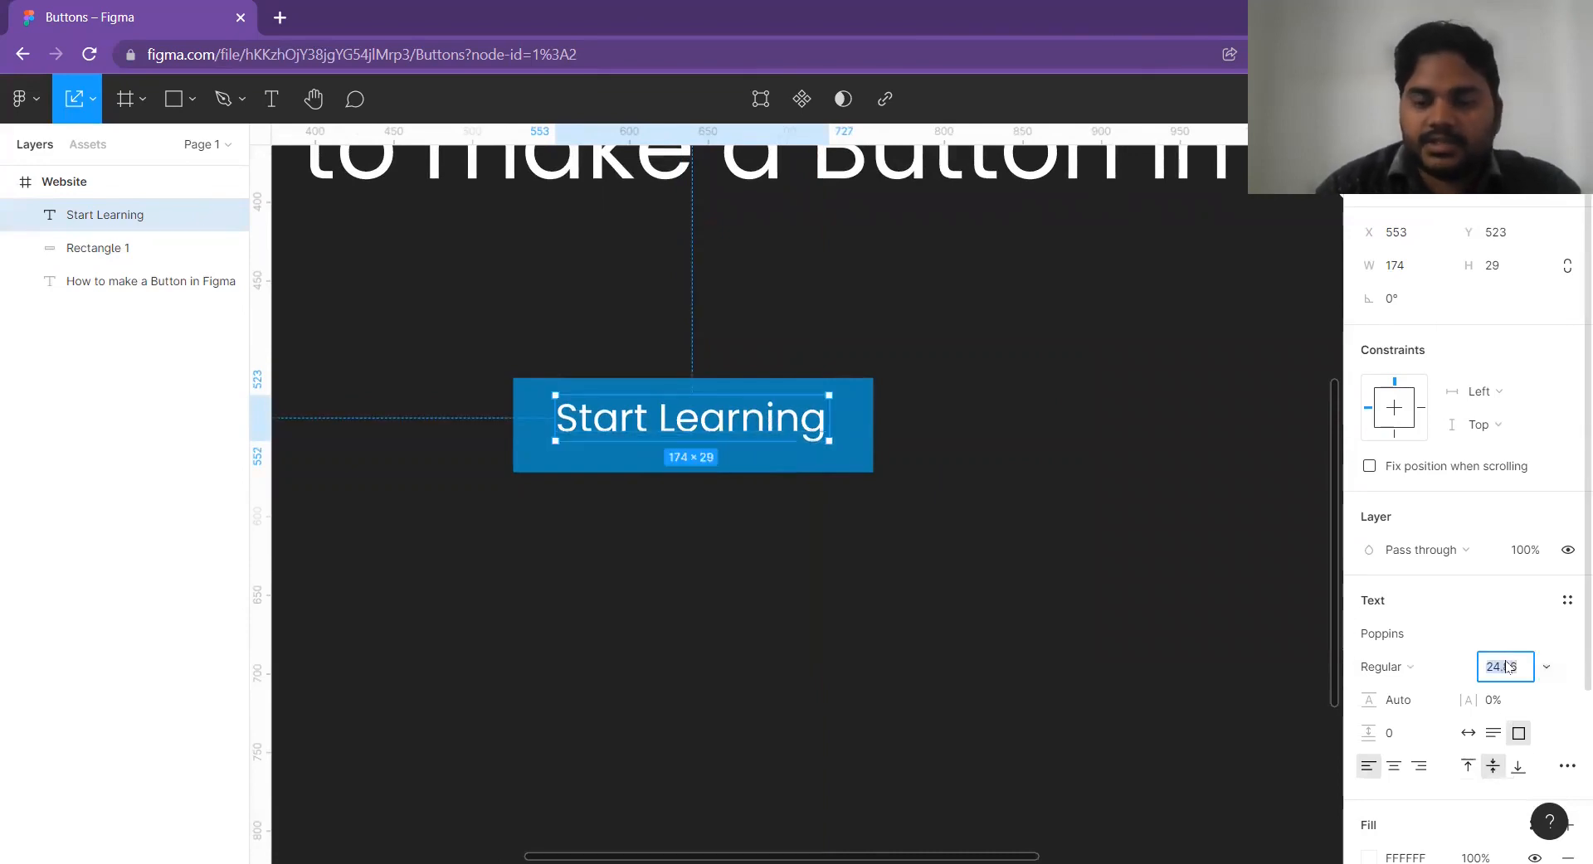
pyautogui.write('24')
pyautogui.press('Return')
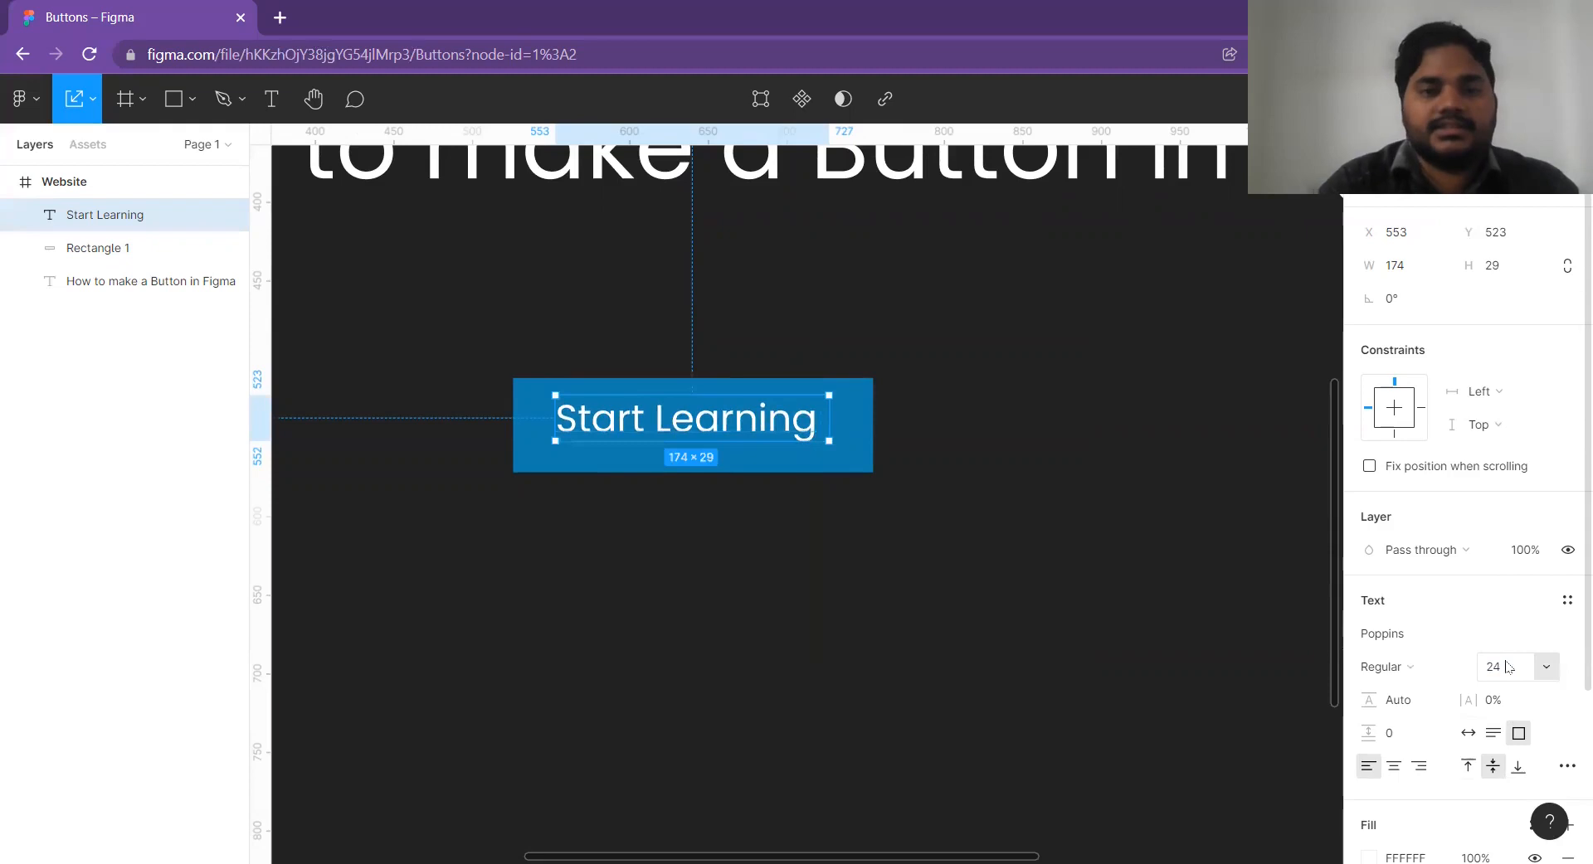
# Nudge the label right to X 633 and centre its text horizontally within its box.
pyautogui.scroll(1, 932, 446)
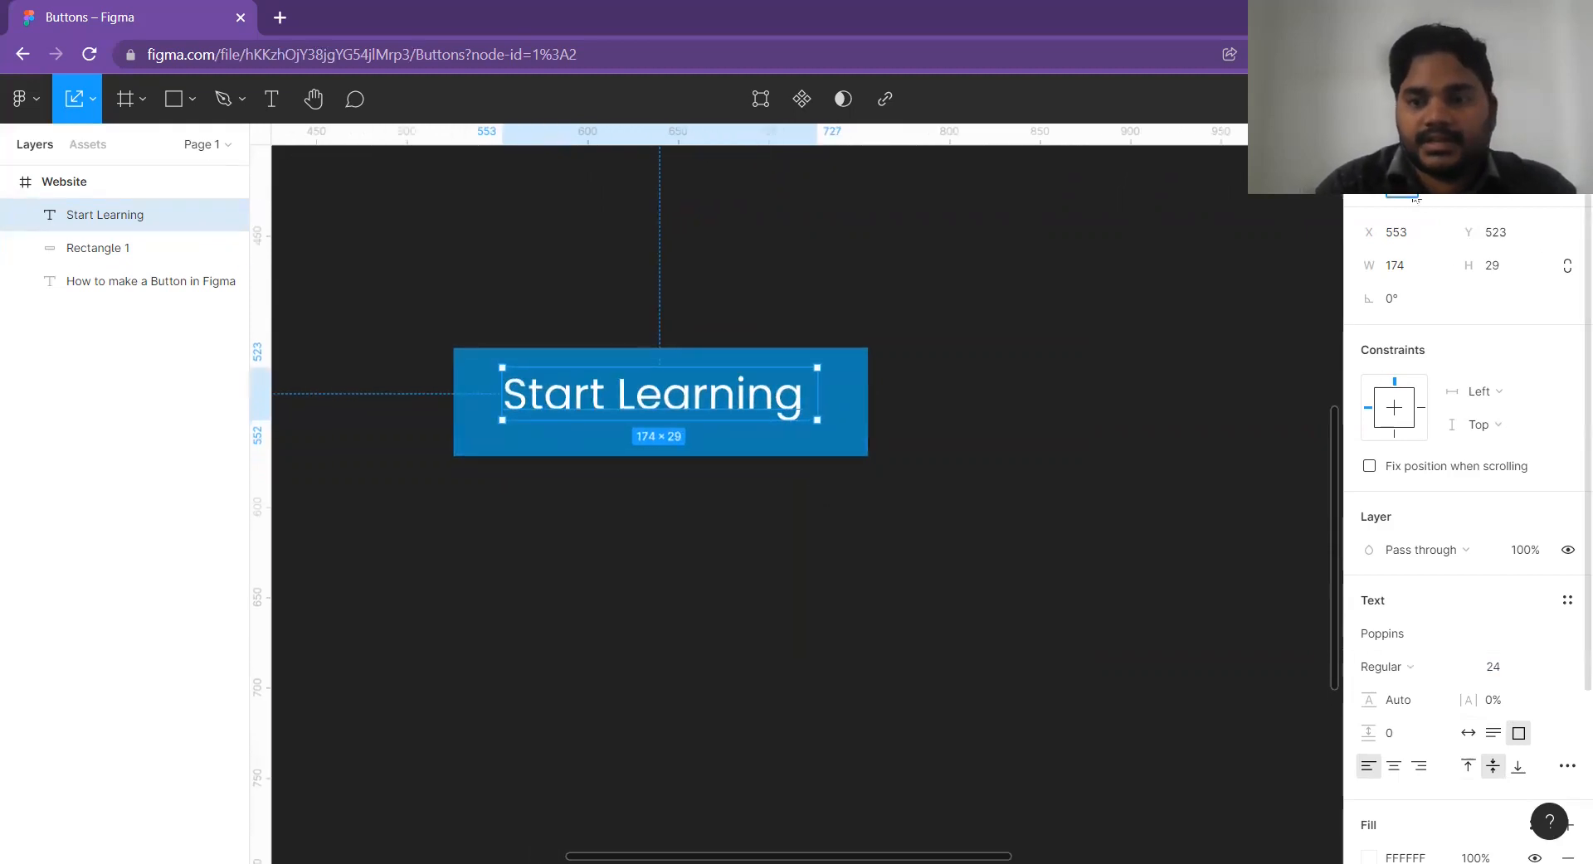
pyautogui.hotkey('shift', 'Right')
pyautogui.hotkey('shift', 'Right')
pyautogui.hotkey('shift', 'Right')
pyautogui.hotkey('shift', 'Right')
pyautogui.hotkey('shift', 'Right')
pyautogui.hotkey('shift', 'Right')
pyautogui.hotkey('shift', 'Right')
pyautogui.hotkey('shift', 'Right')
pyautogui.click(1396, 764)
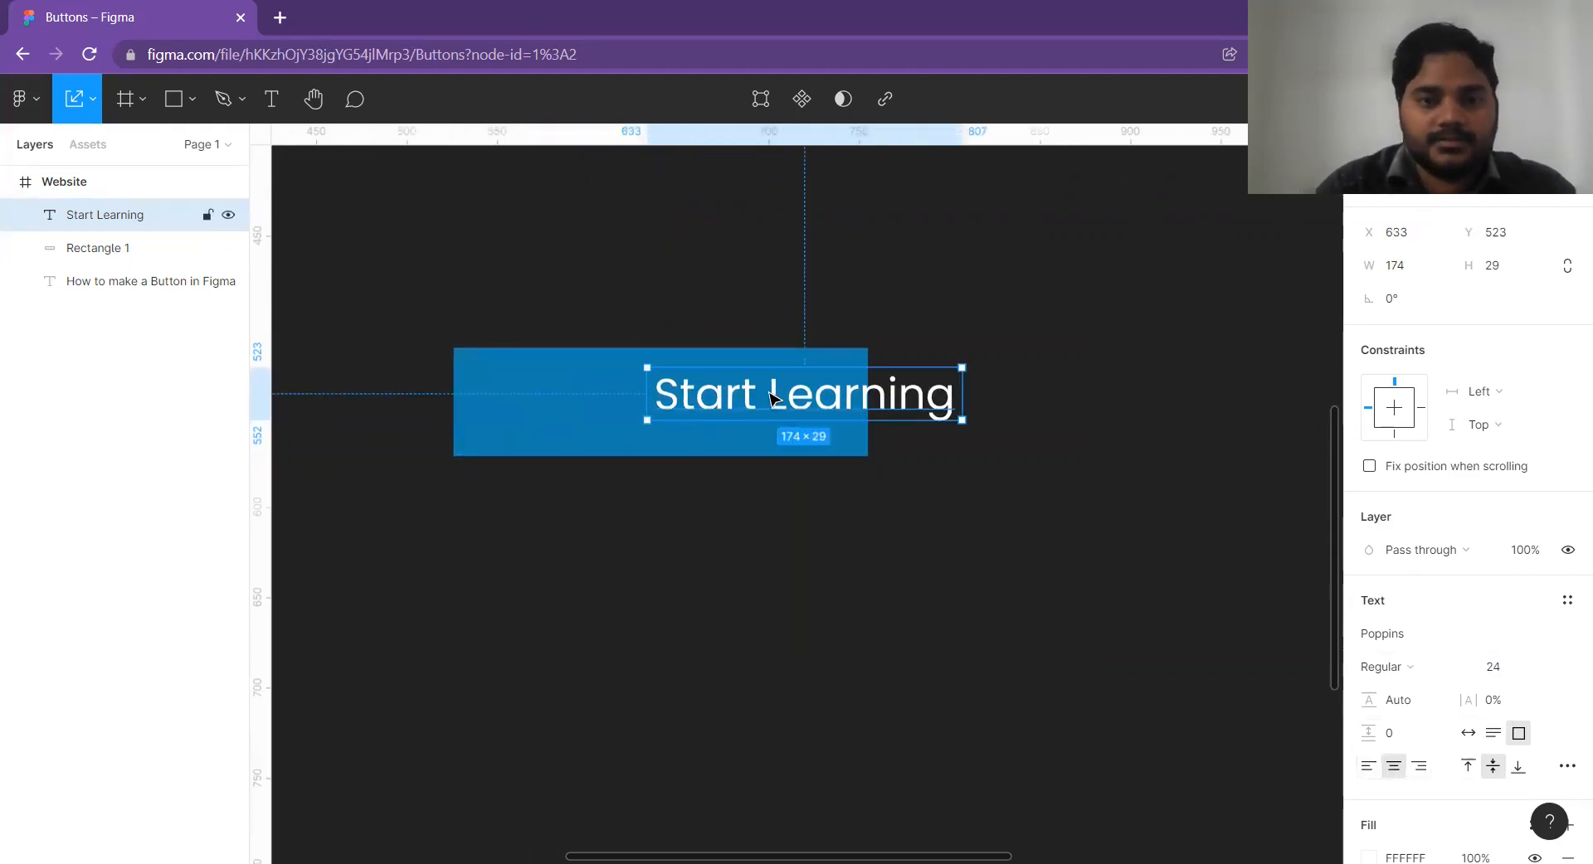
# Move the "Start Learning" label onto the blue rectangle and align both to each other's horizontal and vertical centres.
pyautogui.moveTo(775, 397); pyautogui.dragTo(644, 409)
pyautogui.moveTo(660, 288); pyautogui.dragTo(696, 570)
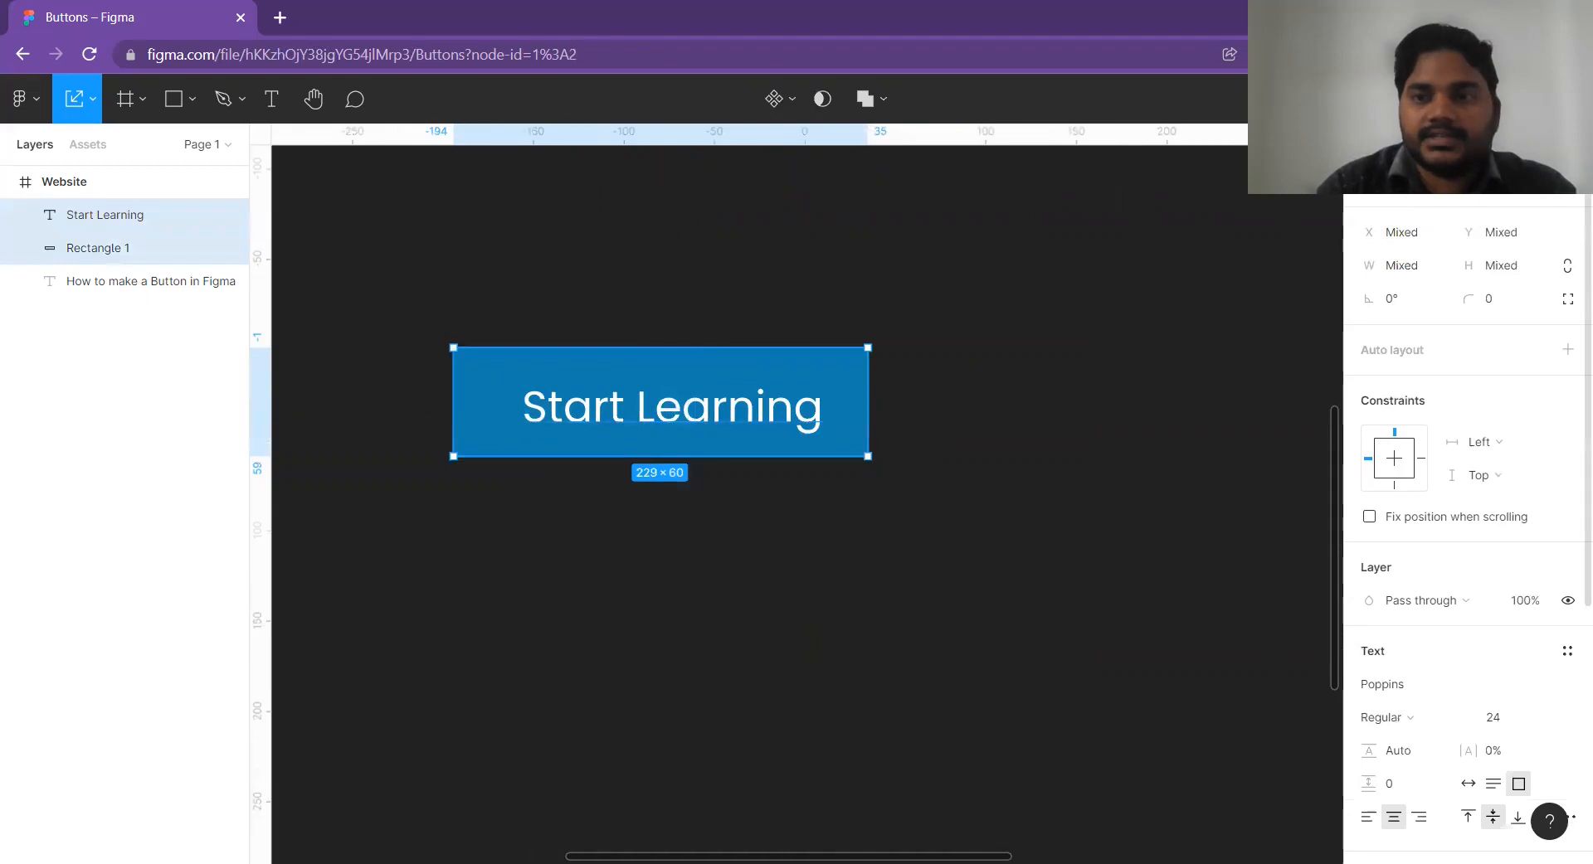
pyautogui.click(1402, 186)
pyautogui.click(1481, 186)
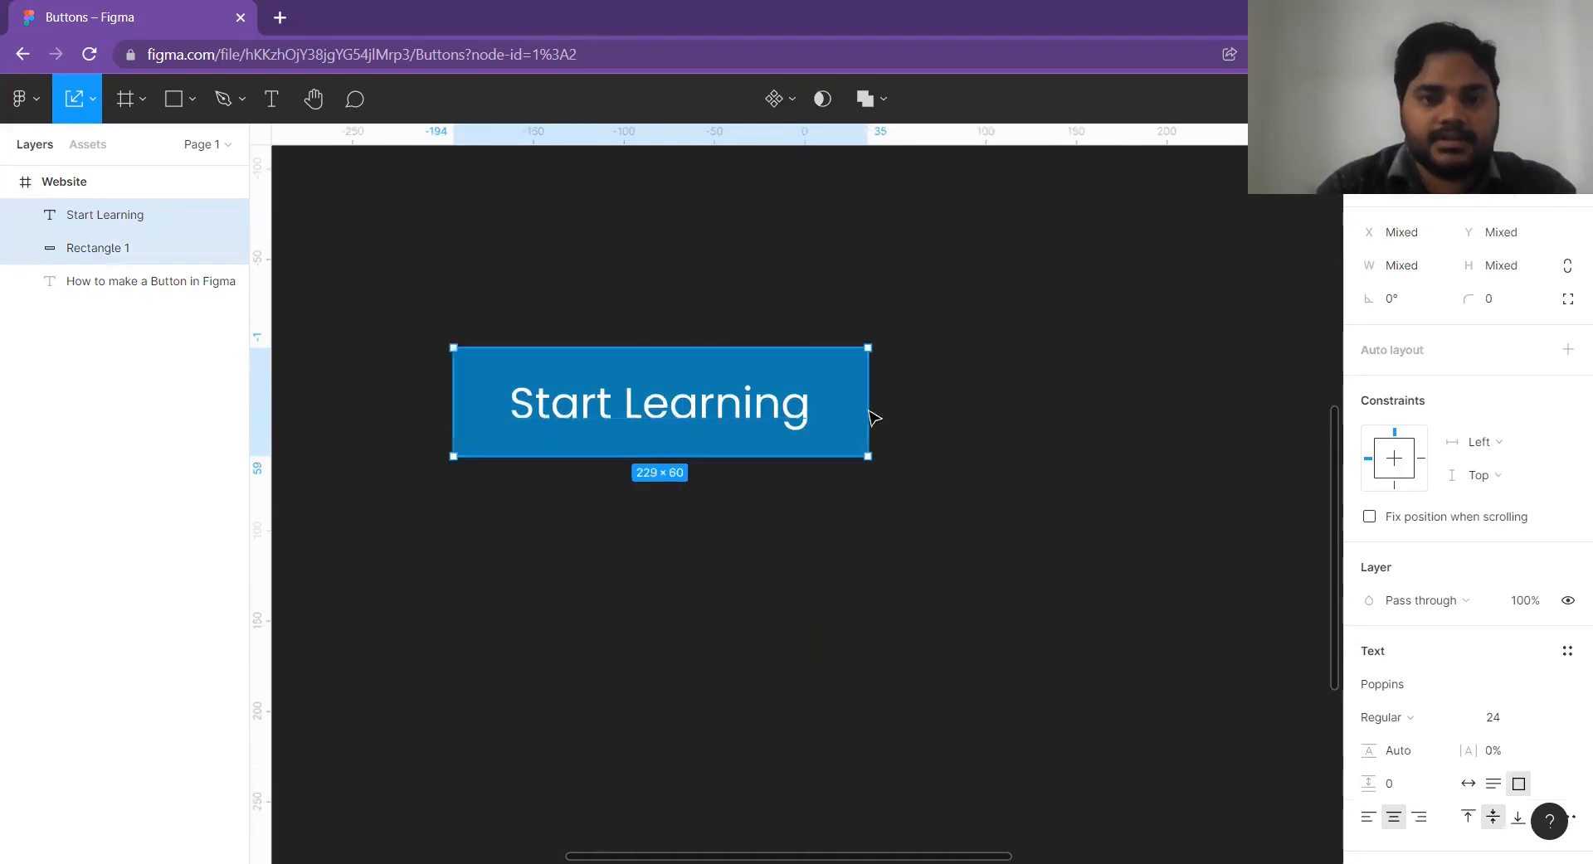
# Group the "Start Learning" label with its blue rectangle.
pyautogui.rightClick(705, 414)
pyautogui.click(743, 509)
pyautogui.click(946, 487)
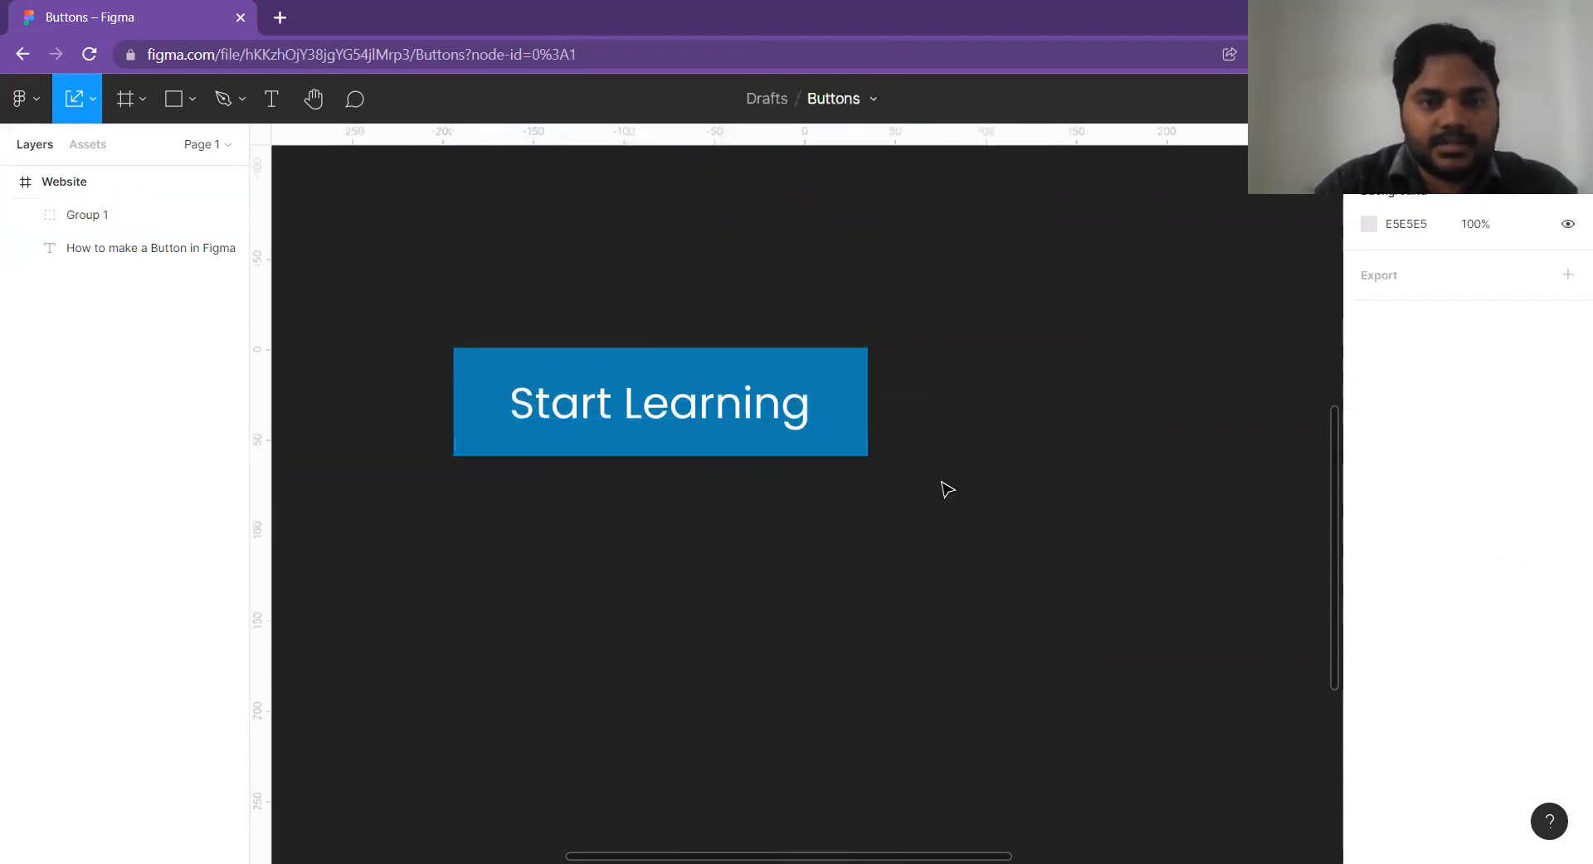
# Move the button group to the heading's left edge and place a duplicate beside it at X 512.
pyautogui.scroll(-3, 946, 490)
pyautogui.scroll(-5, 954, 498)
pyautogui.scroll(4, 962, 494)
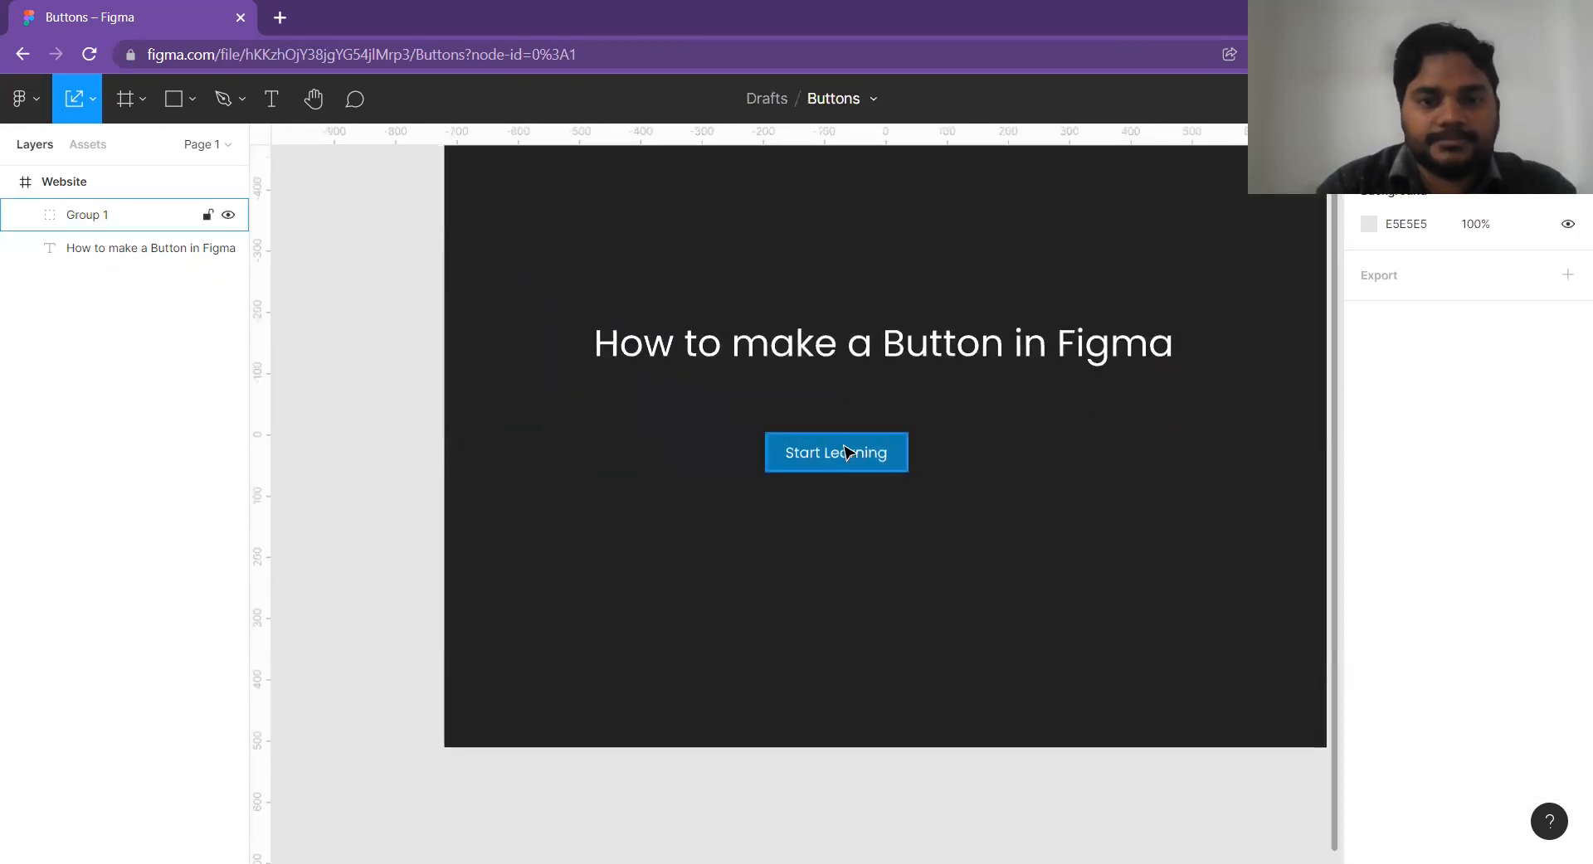
pyautogui.click(737, 454)
pyautogui.moveTo(737, 455); pyautogui.dragTo(786, 448)
pyautogui.scroll(2, 677, 457)
pyautogui.scroll(2, 821, 455)
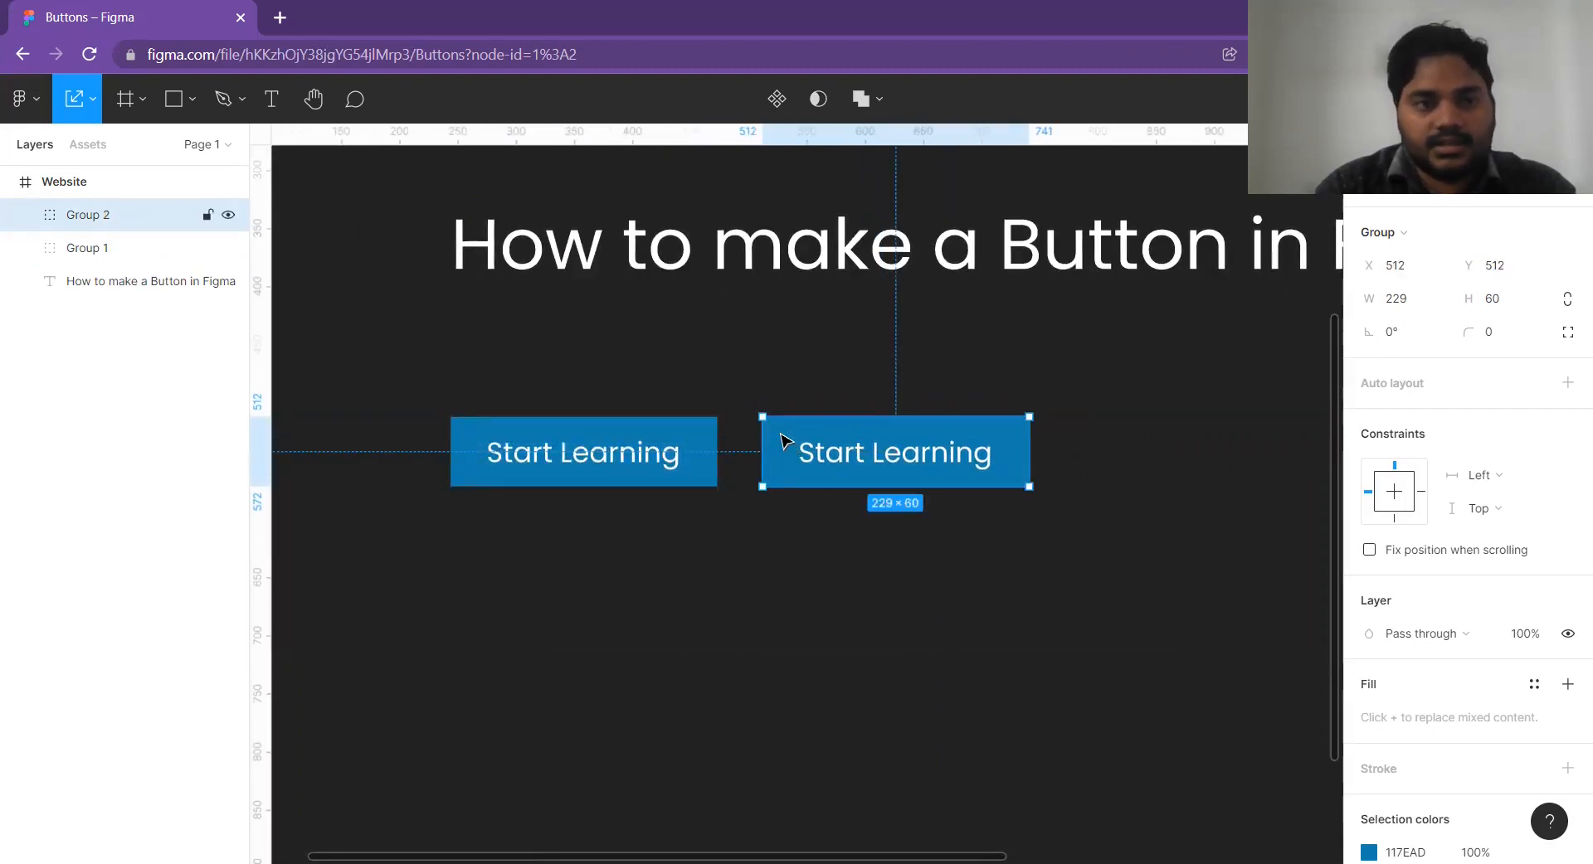
# Set the corner radius of the duplicate button's rectangle to 5.
pyautogui.doubleClick(784, 442)
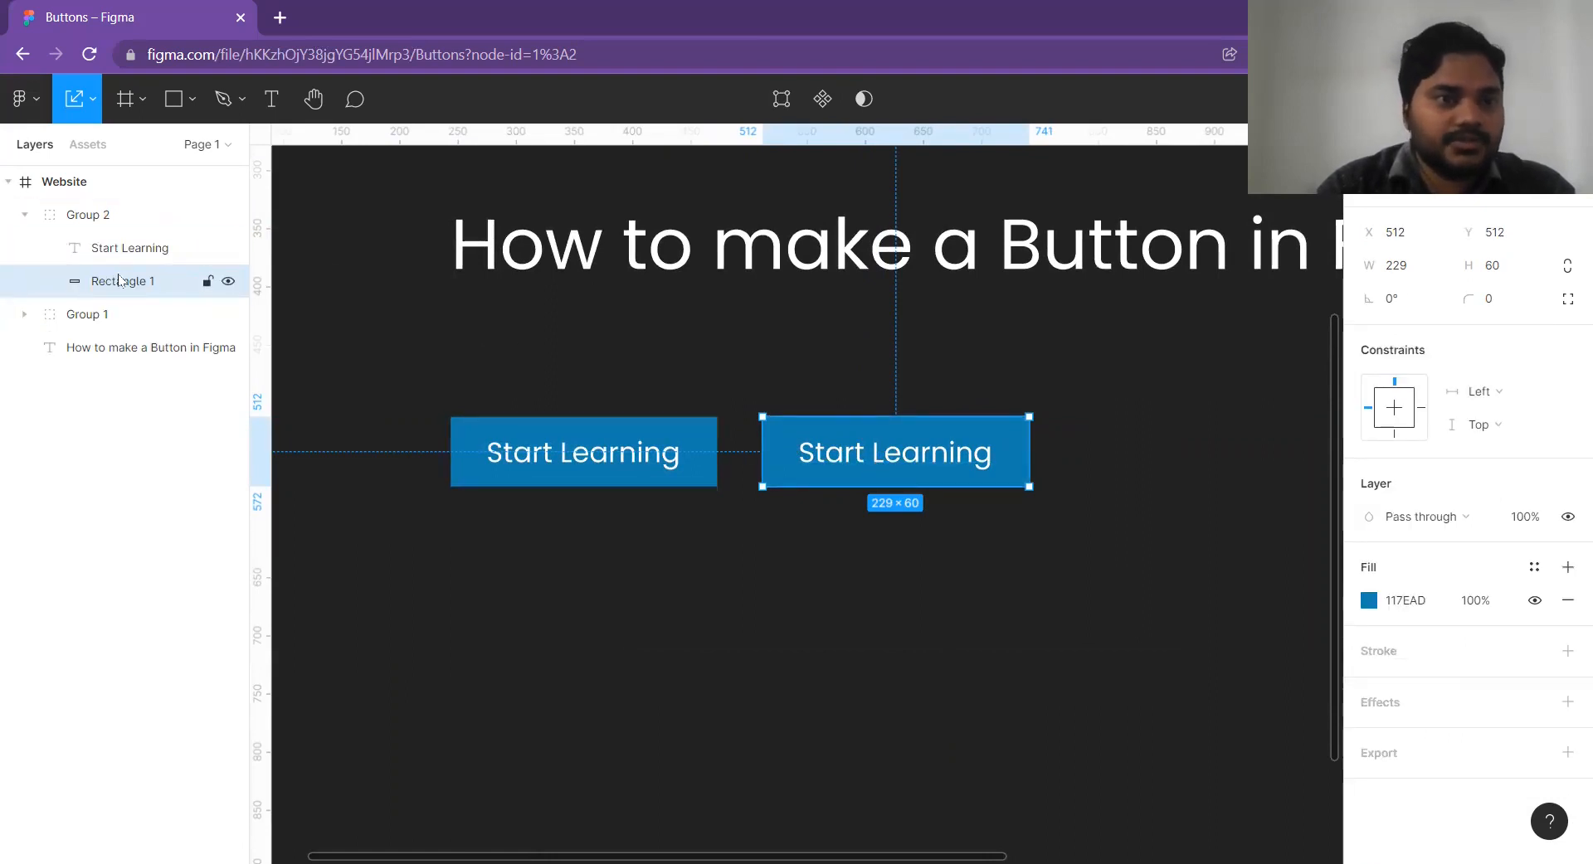
pyautogui.click(1504, 308)
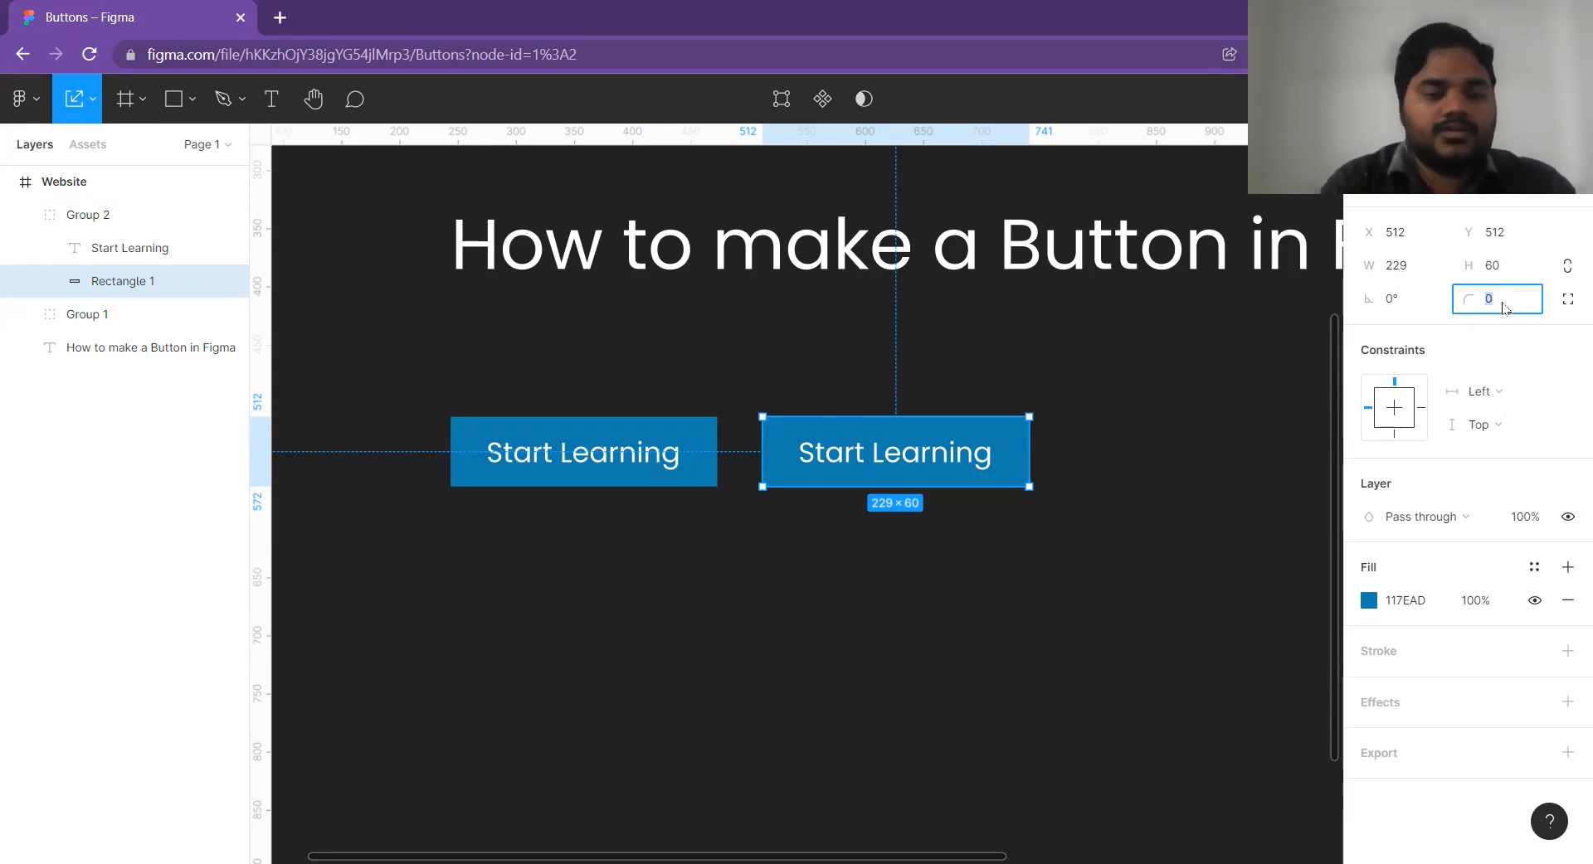
pyautogui.press('Return')
pyautogui.click(1050, 602)
pyautogui.hscroll(3, 963, 505)
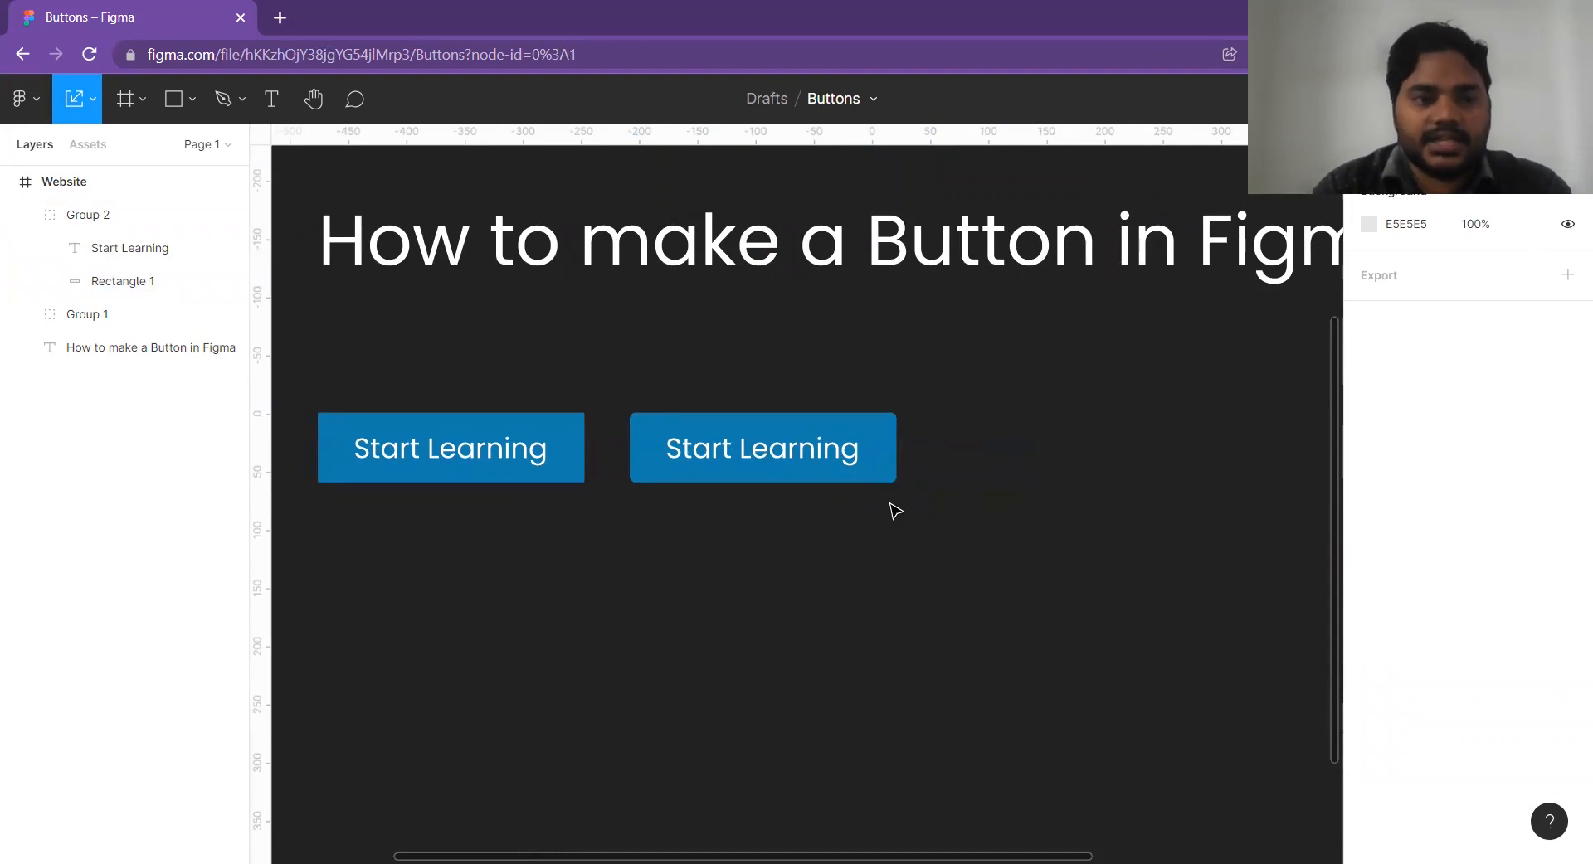
# Duplicate the slightly rounded button to its right and position the copy at X 782, Y 512.
pyautogui.click(737, 443)
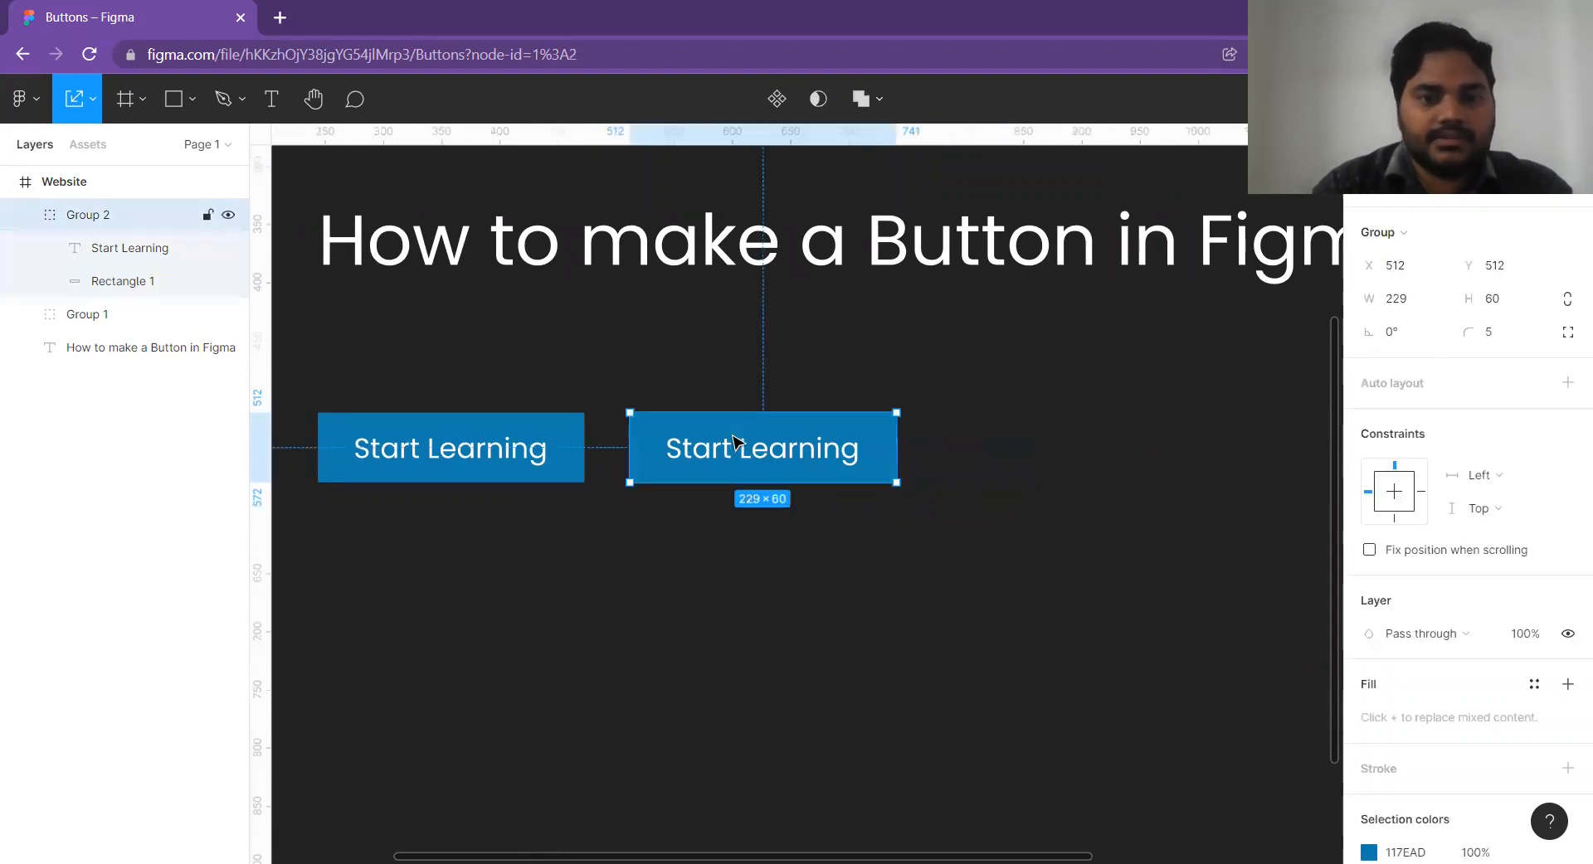
pyautogui.click(867, 375)
pyautogui.scroll(-1, 800, 398)
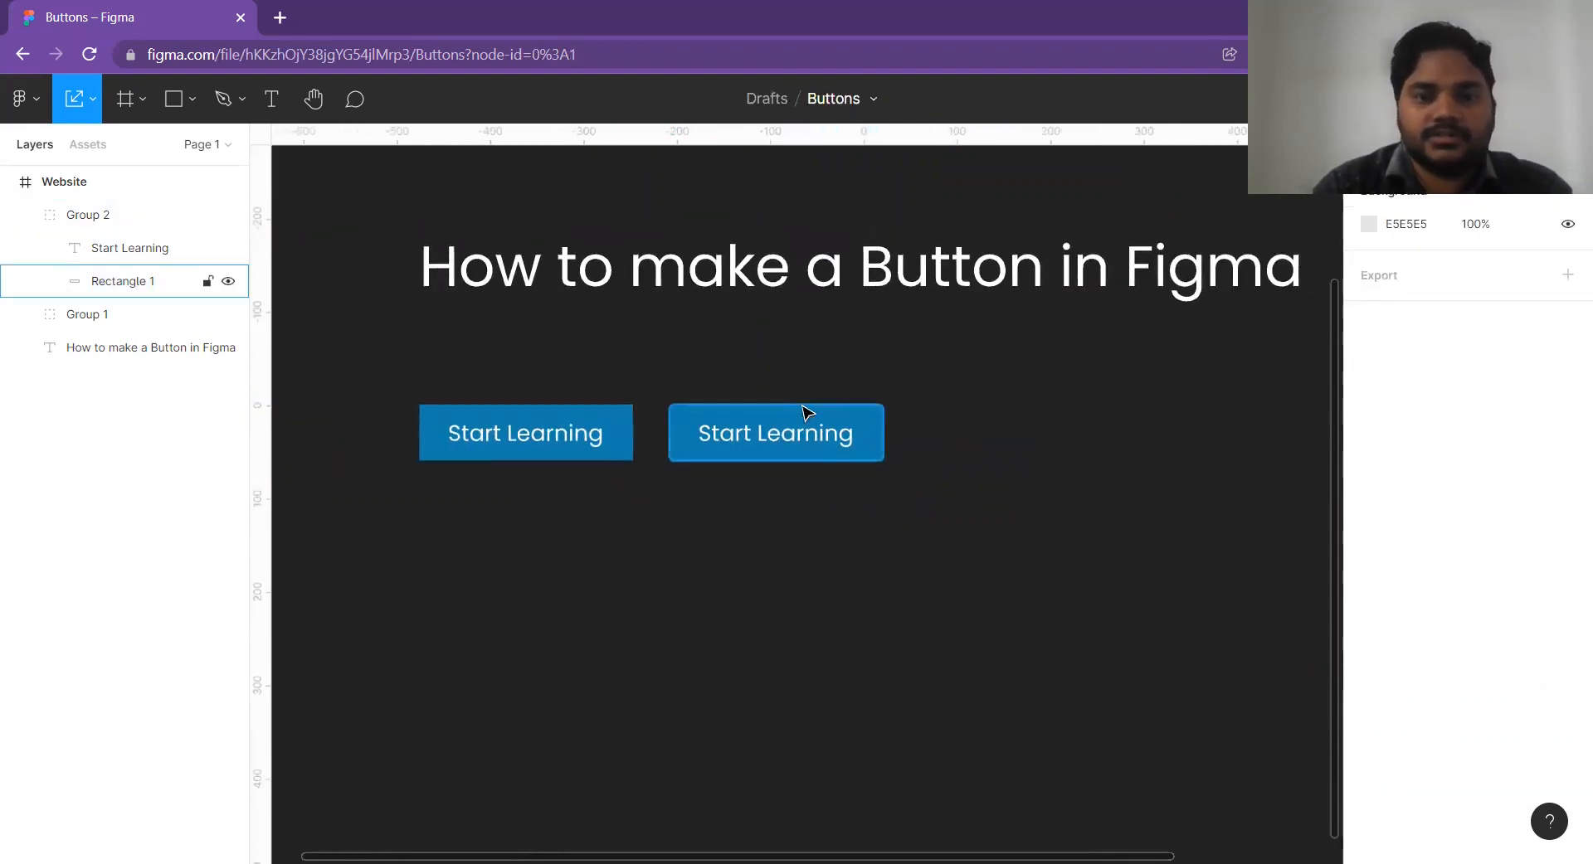
pyautogui.scroll(5, 788, 454)
pyautogui.click(788, 454)
pyautogui.moveTo(792, 452); pyautogui.dragTo(1112, 455)
pyautogui.hscroll(5, 829, 461)
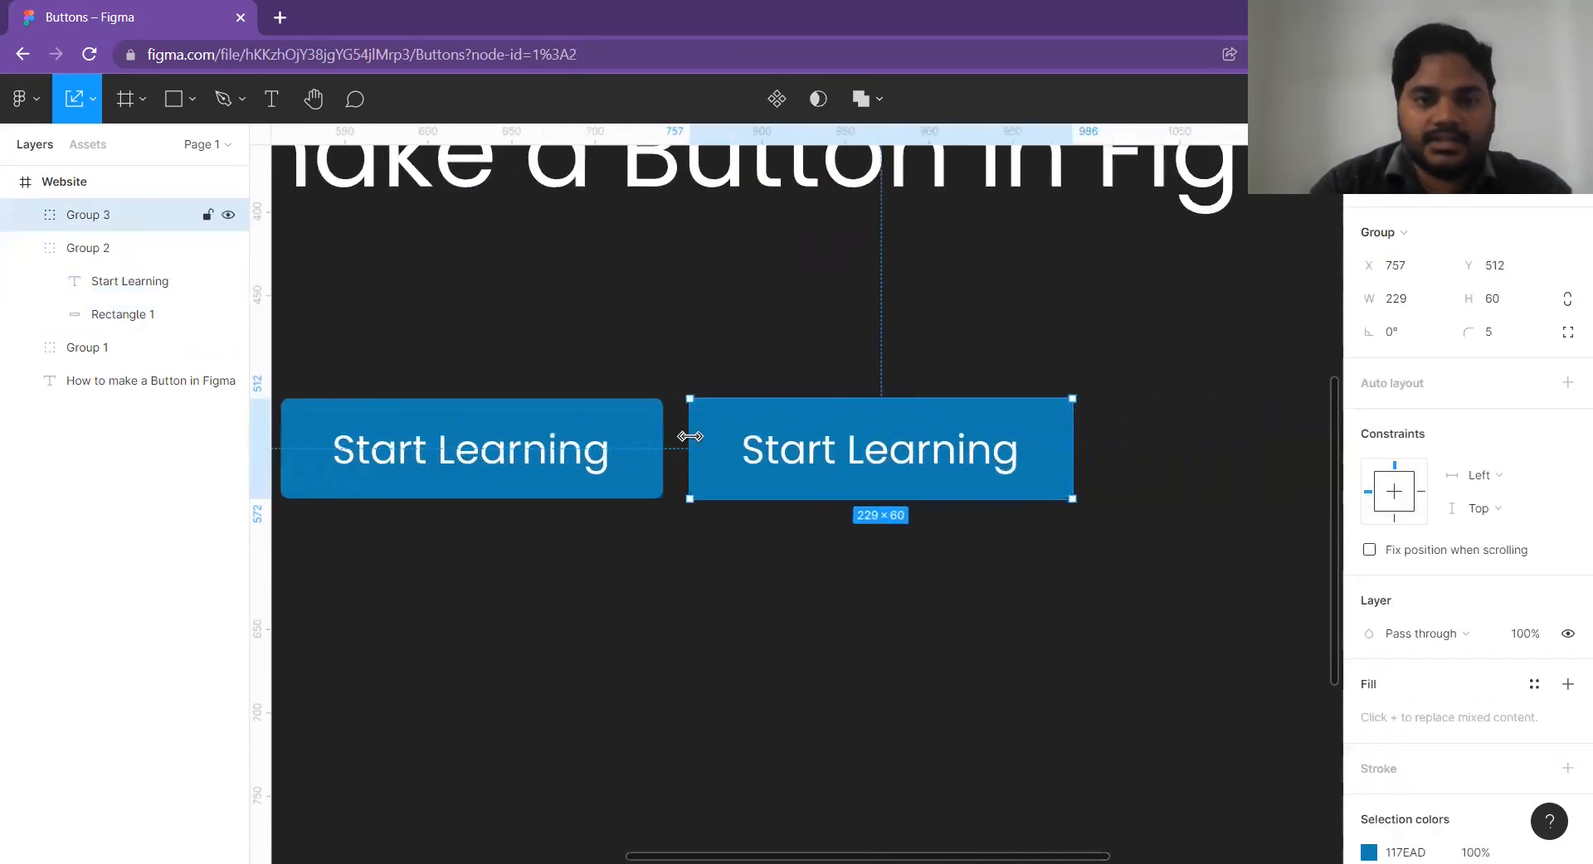
pyautogui.moveTo(792, 461); pyautogui.dragTo(833, 461)
# Set the third button's corner radius to 100 for a pill shape.
pyautogui.click(1508, 336)
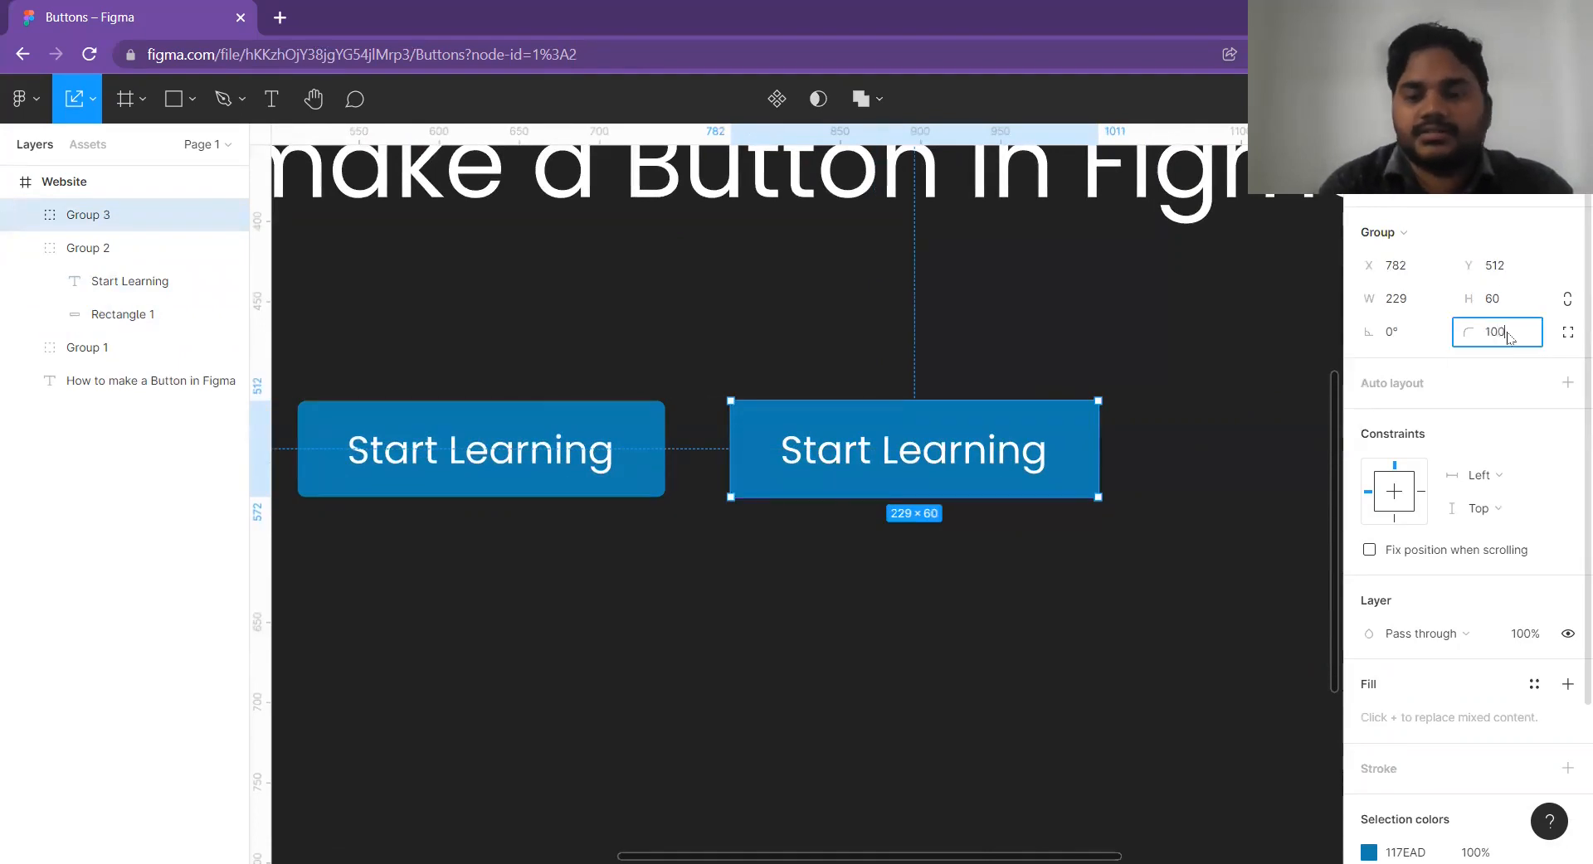
pyautogui.press('Return')
pyautogui.click(971, 323)
pyautogui.scroll(-6, 971, 324)
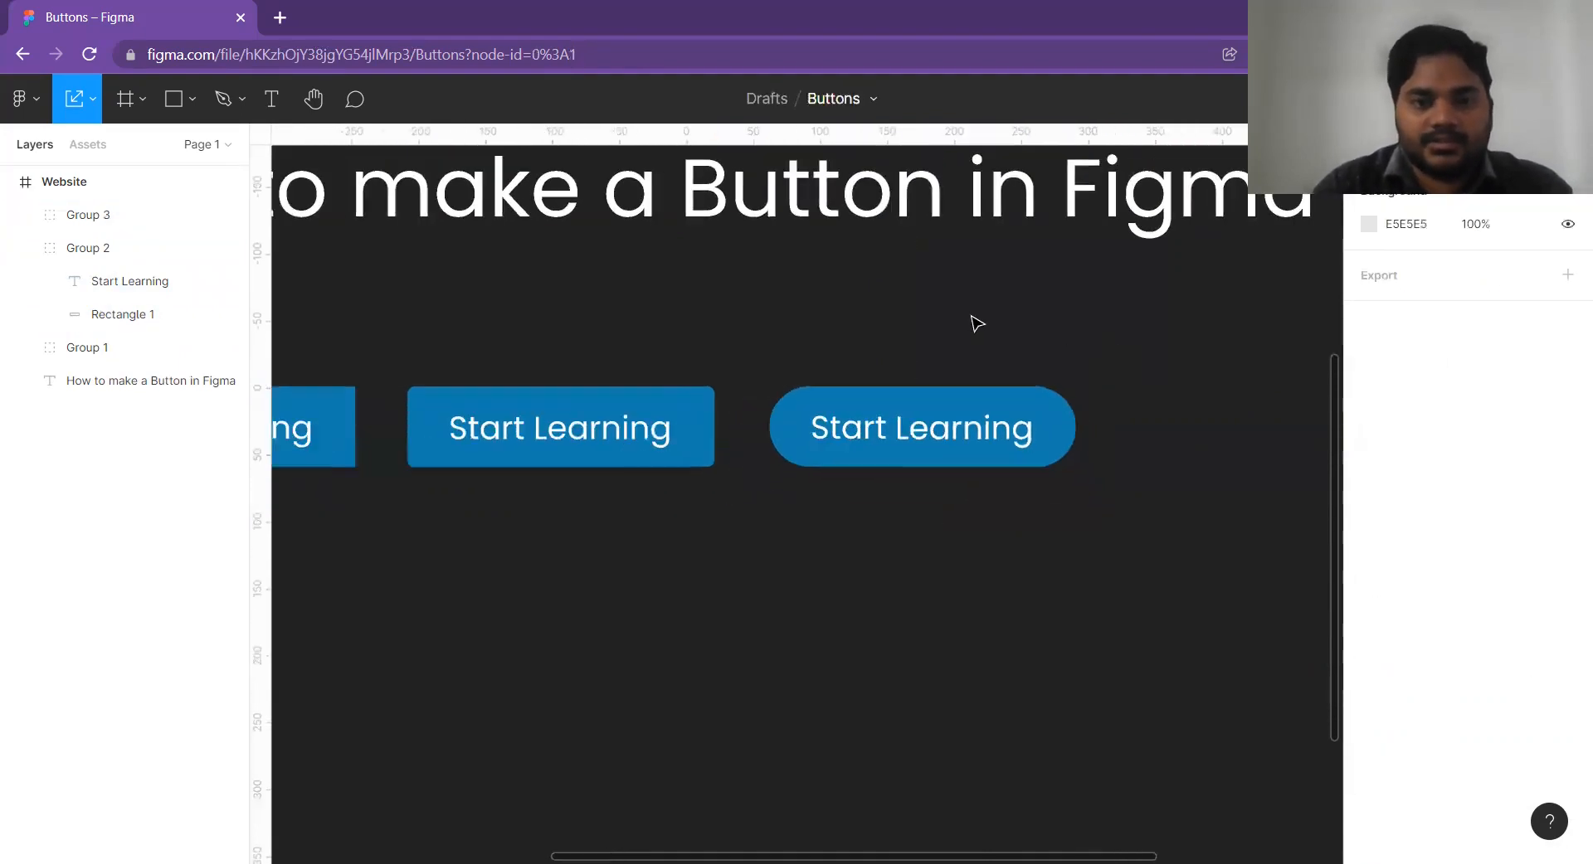
# Select all three buttons and move them together to Y 482, roughly centred beneath the heading.
pyautogui.moveTo(1044, 382); pyautogui.dragTo(1003, 431)
pyautogui.moveTo(906, 469); pyautogui.dragTo(646, 387)
pyautogui.moveTo(784, 425); pyautogui.dragTo(820, 405)
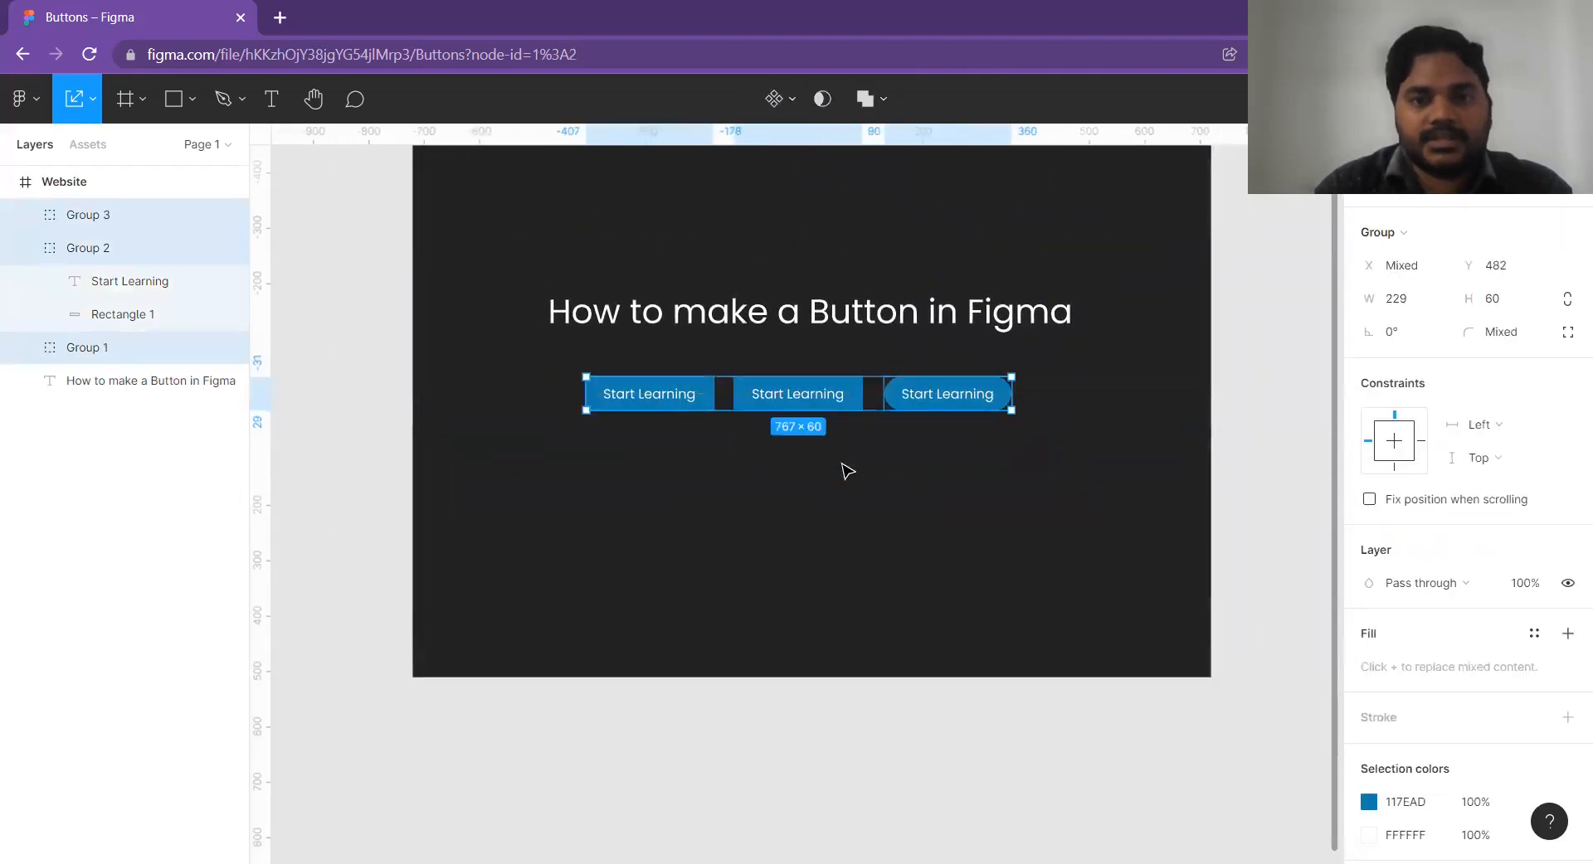
pyautogui.click(833, 440)
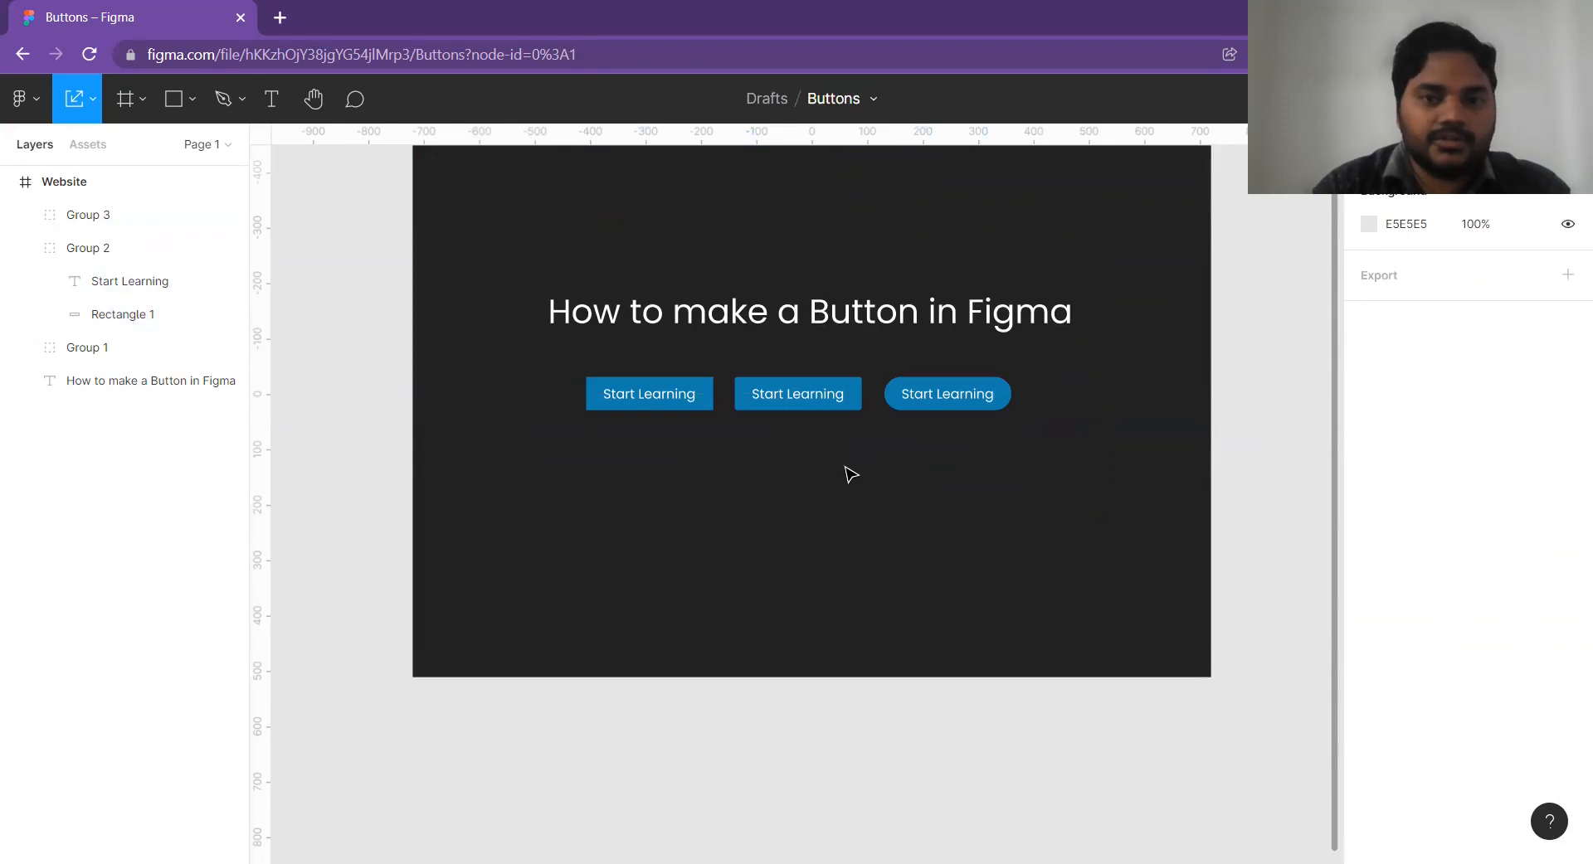
pyautogui.moveTo(861, 491); pyautogui.dragTo(812, 557)
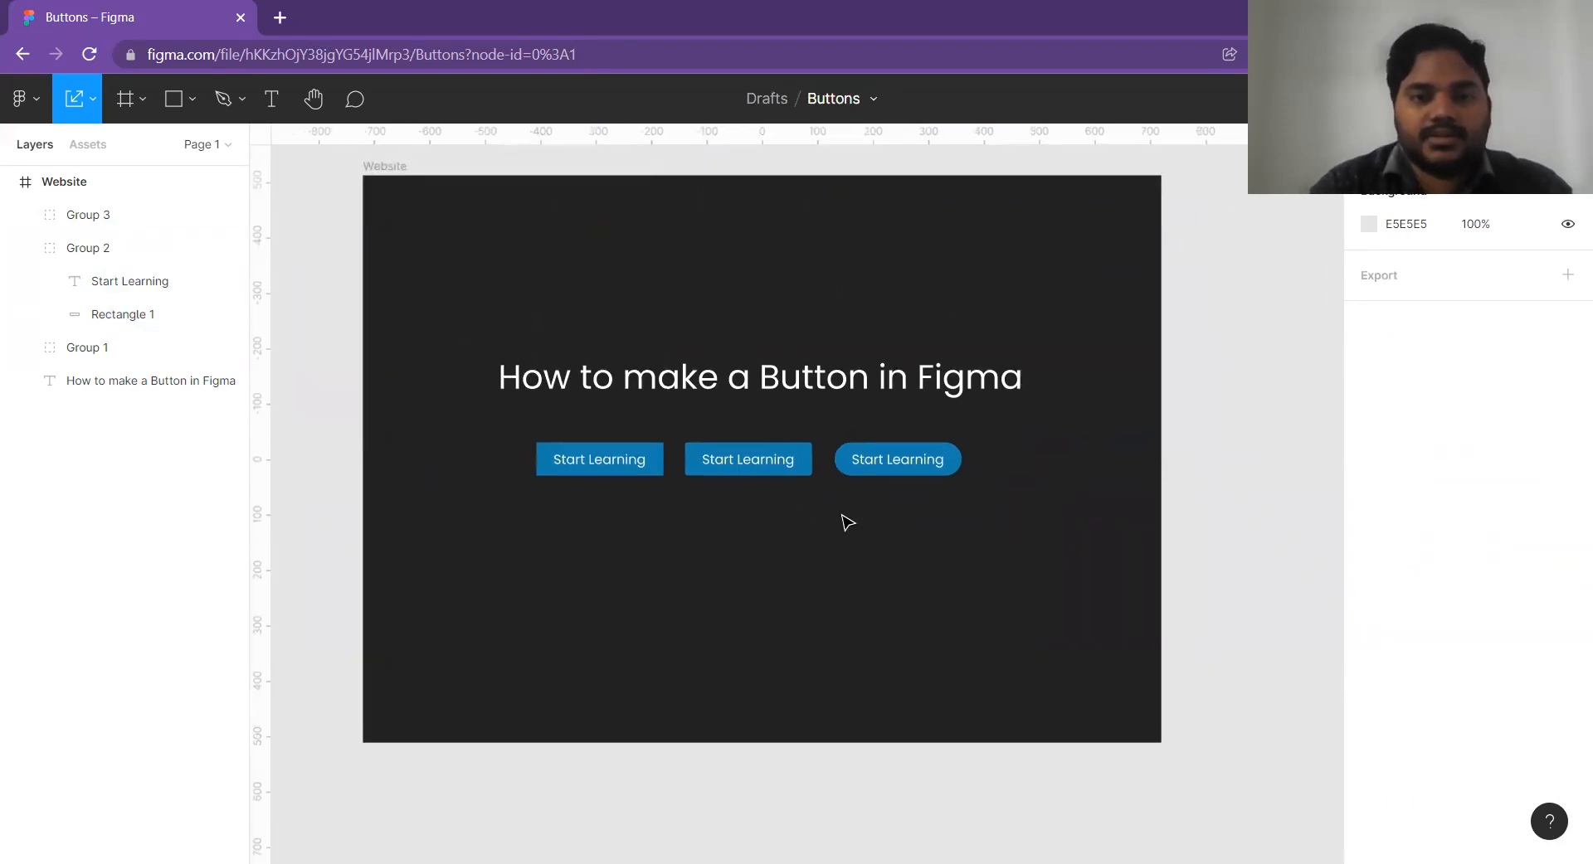
# Place a duplicate of the pill-shaped button outside the Website frame, to its right at X 868, Y -47.
pyautogui.scroll(3, 747, 551)
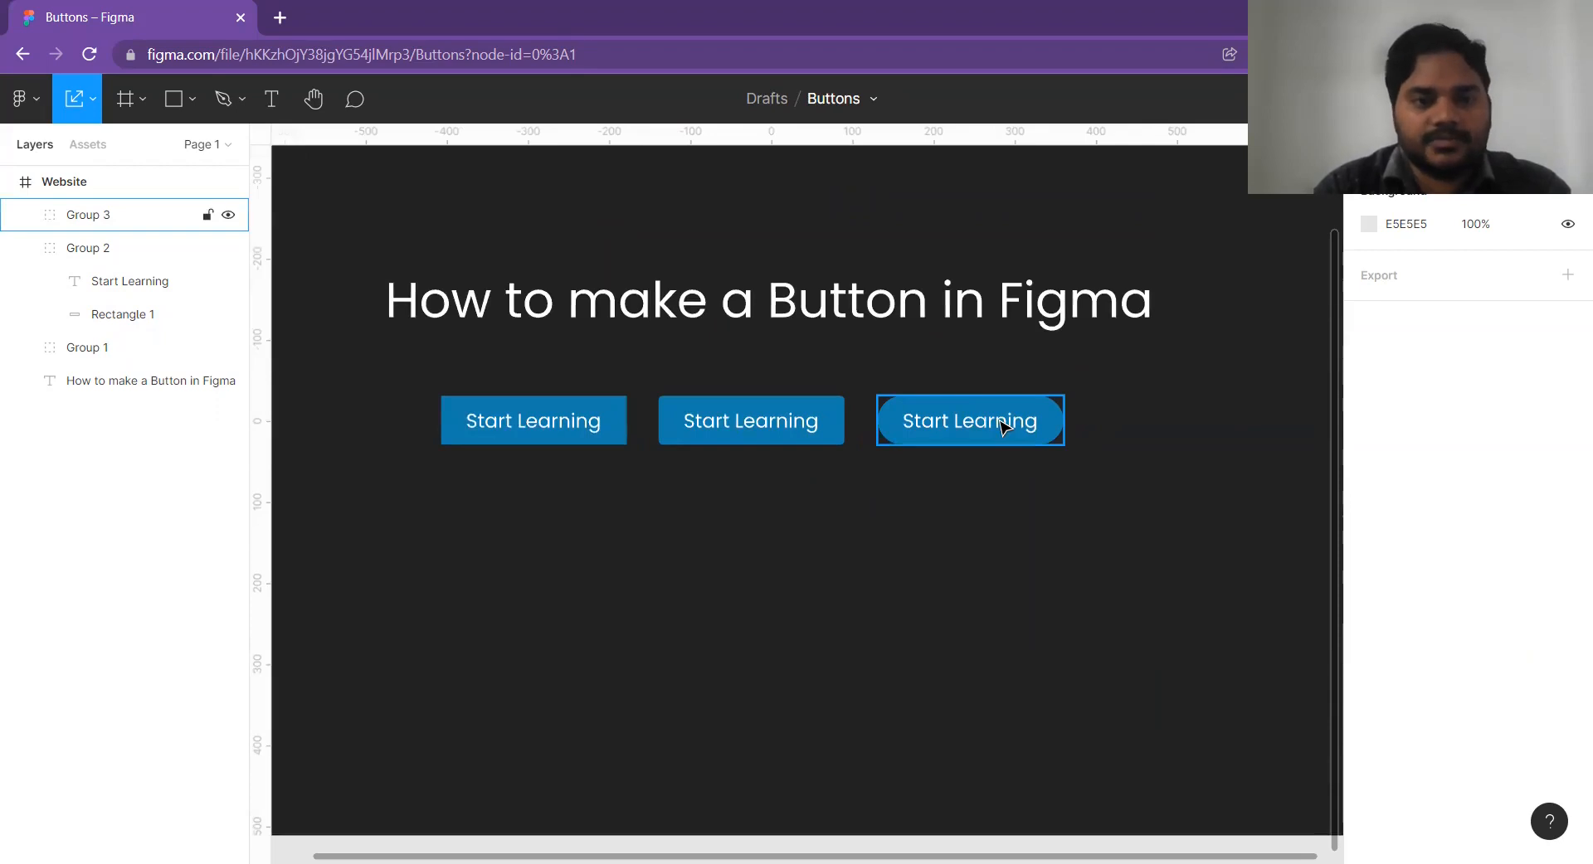
pyautogui.scroll(-7, 1001, 421)
pyautogui.moveTo(1002, 467); pyautogui.dragTo(686, 485)
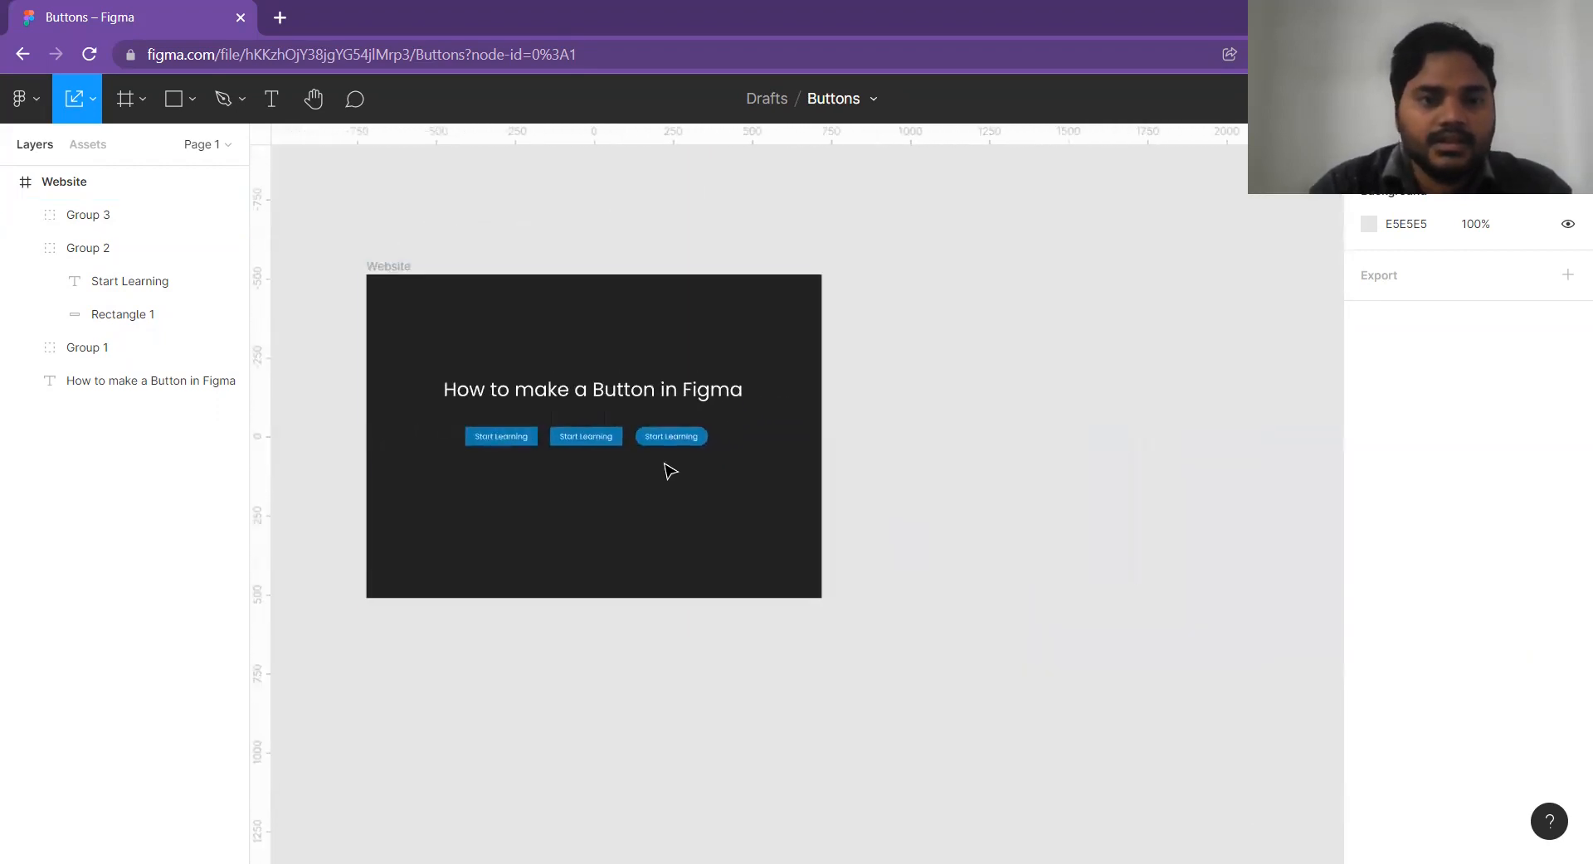
pyautogui.scroll(4, 665, 462)
pyautogui.click(655, 420)
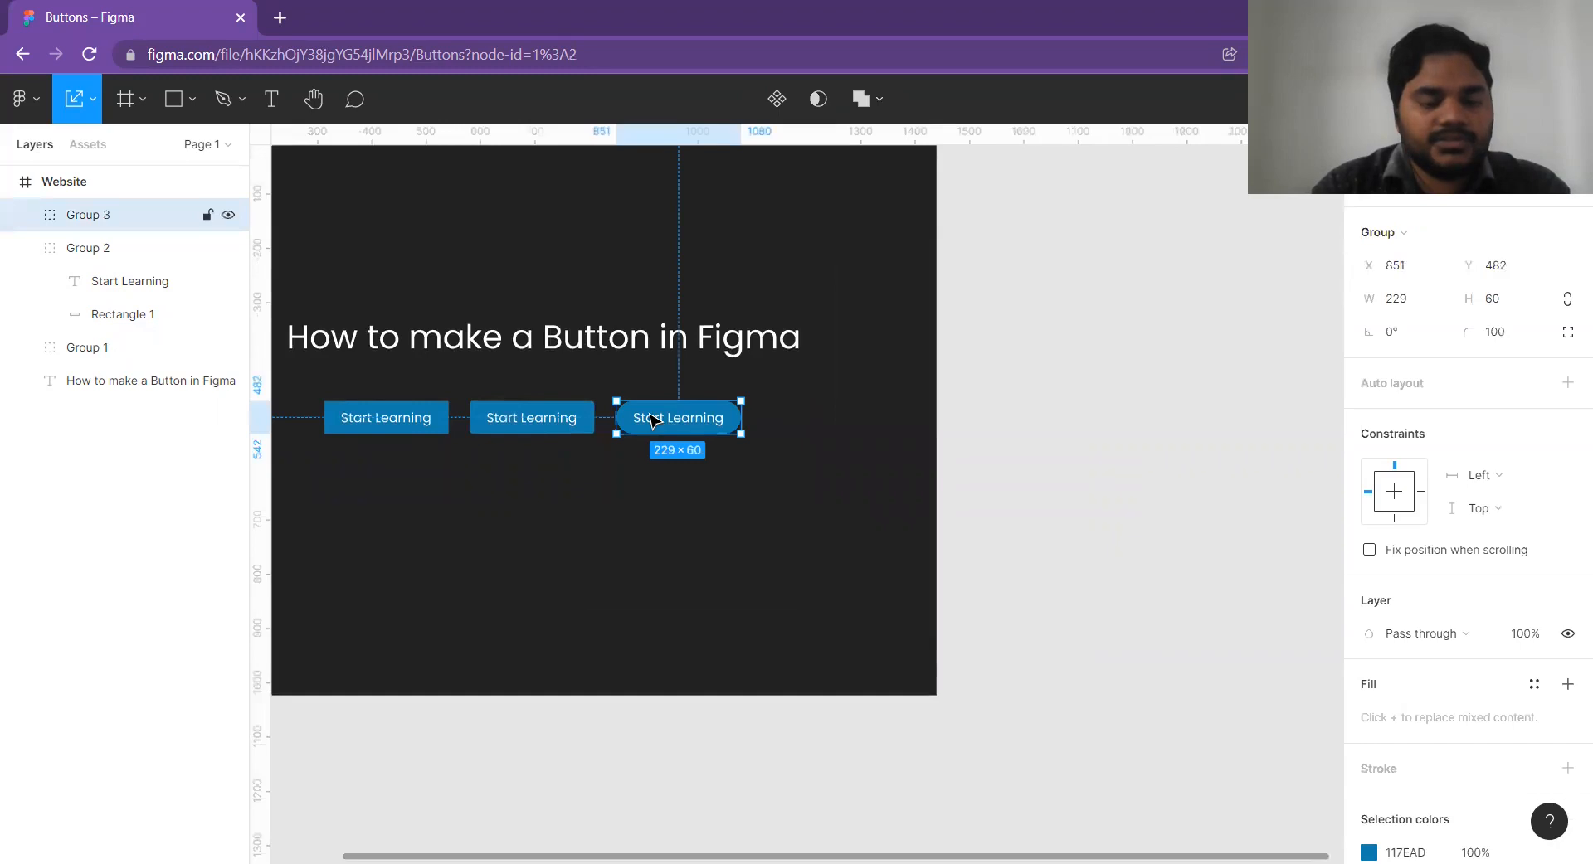
pyautogui.moveTo(671, 425); pyautogui.dragTo(1062, 419)
pyautogui.scroll(1, 1032, 419)
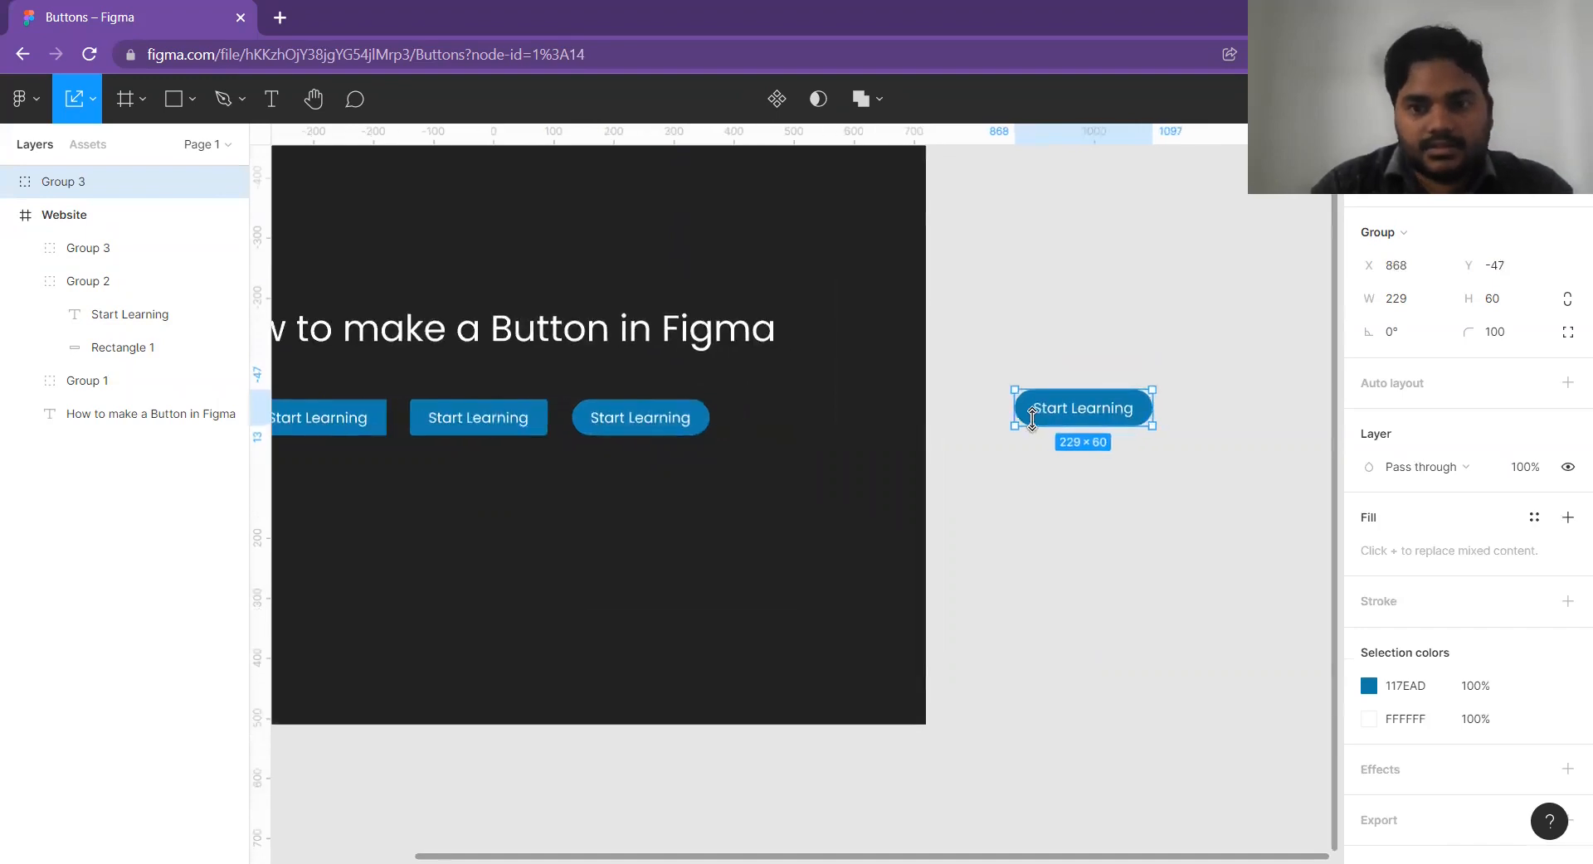
# Select the rectangle inside the duplicated pill button and wrap it in a frame.
pyautogui.doubleClick(1029, 411)
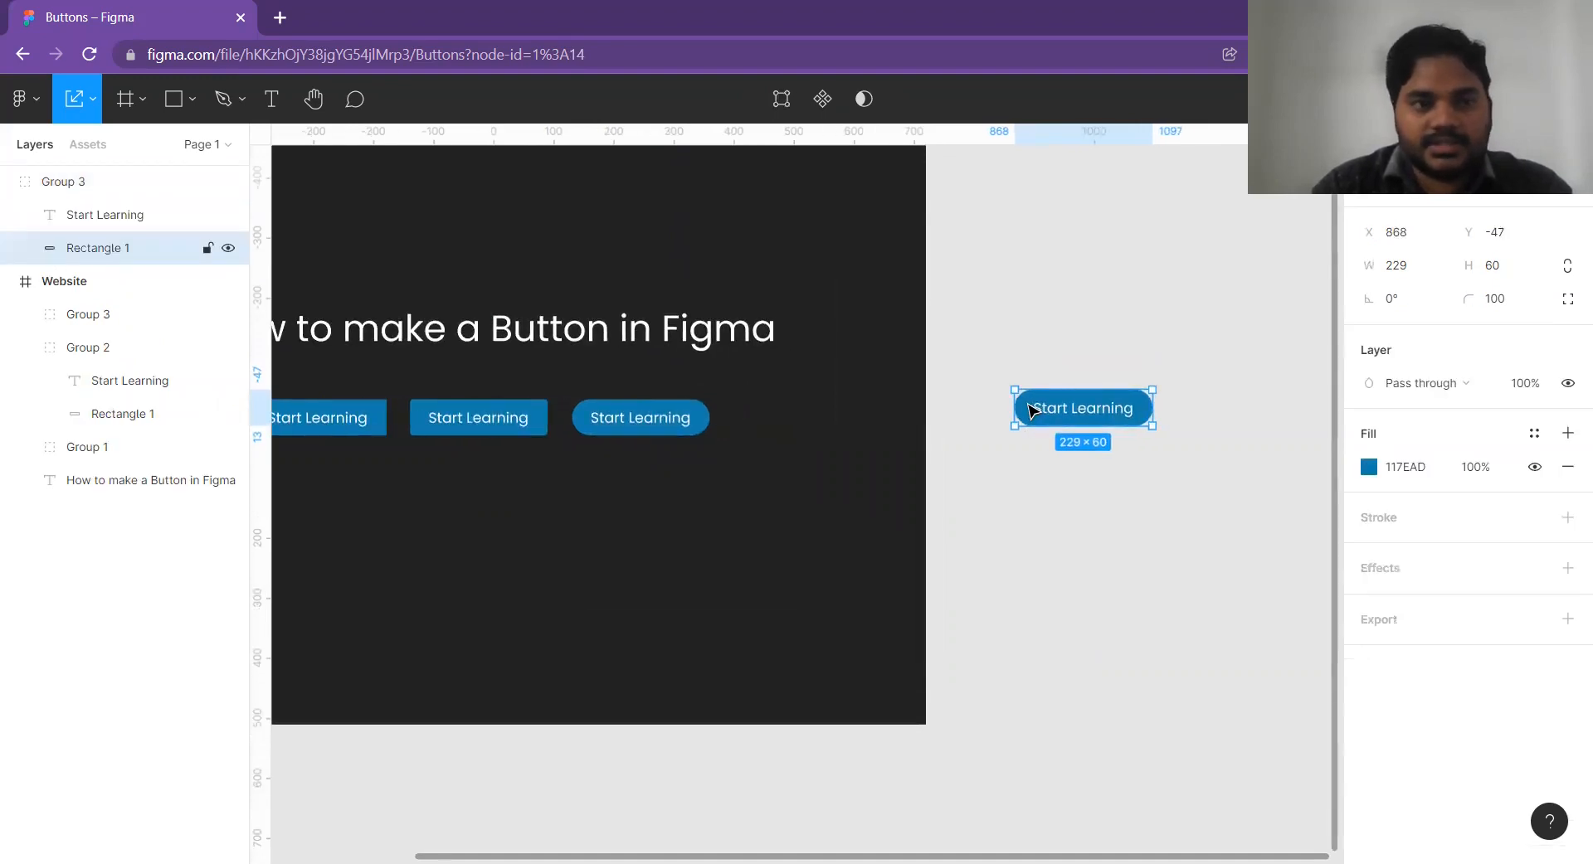
pyautogui.click(1031, 384)
pyautogui.click(1031, 409)
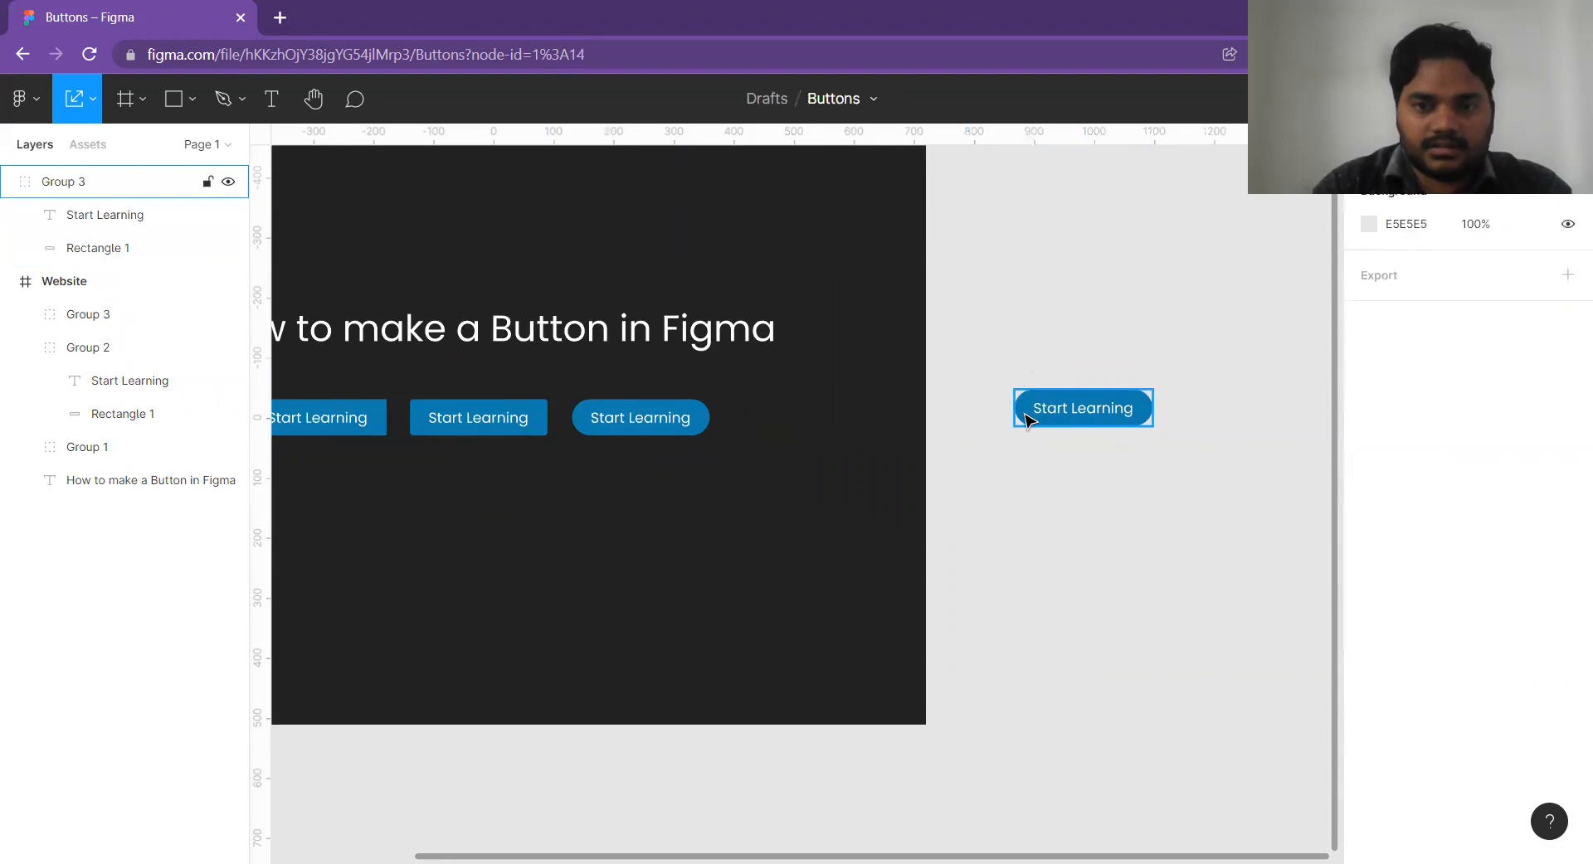
pyautogui.doubleClick(1029, 414)
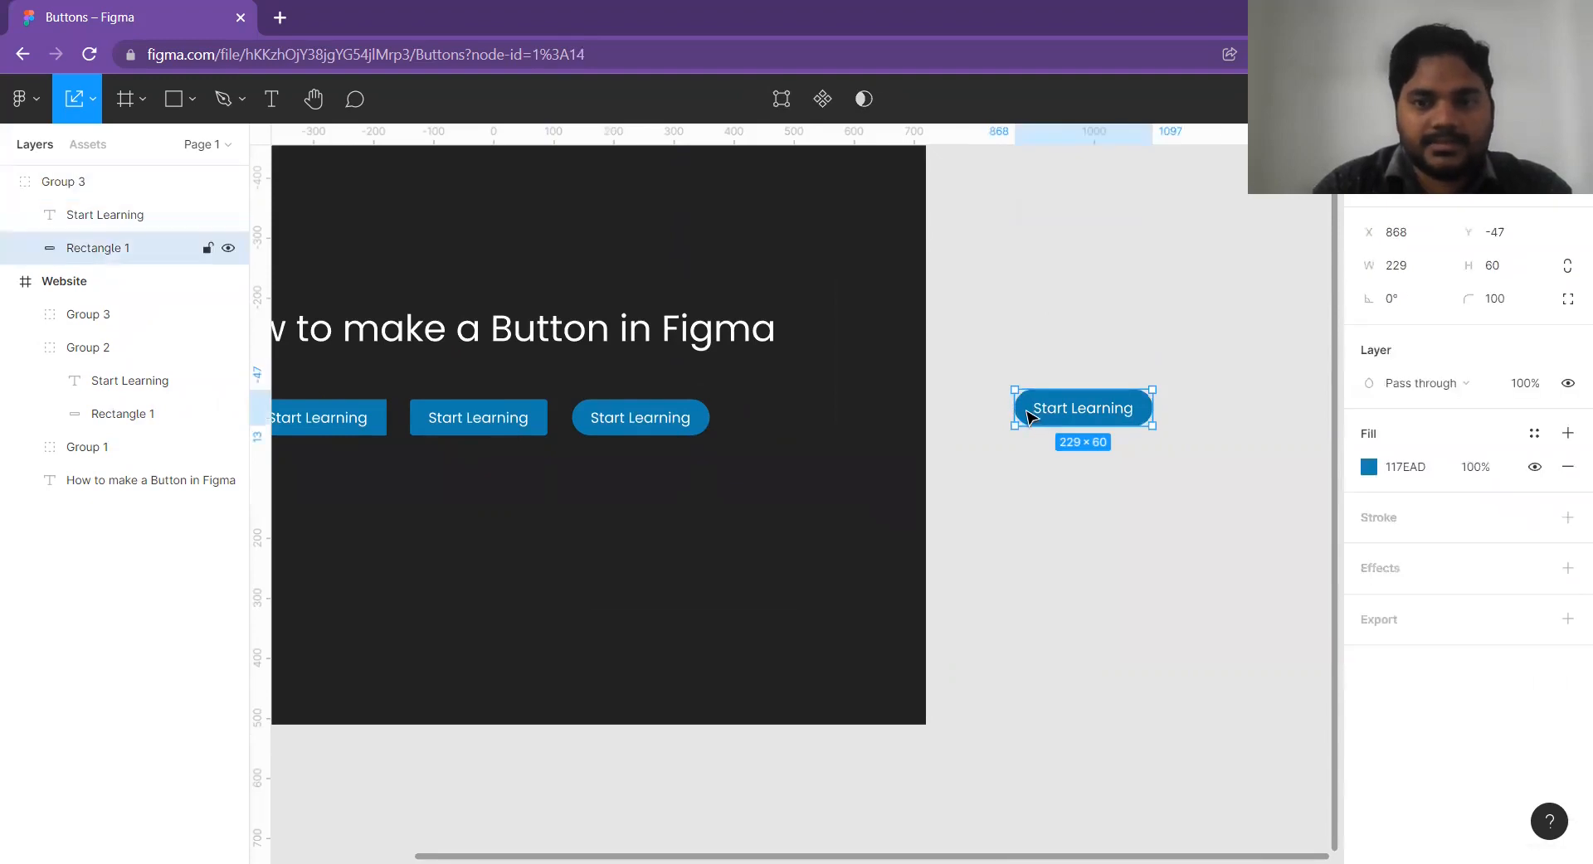
pyautogui.rightClick(1027, 415)
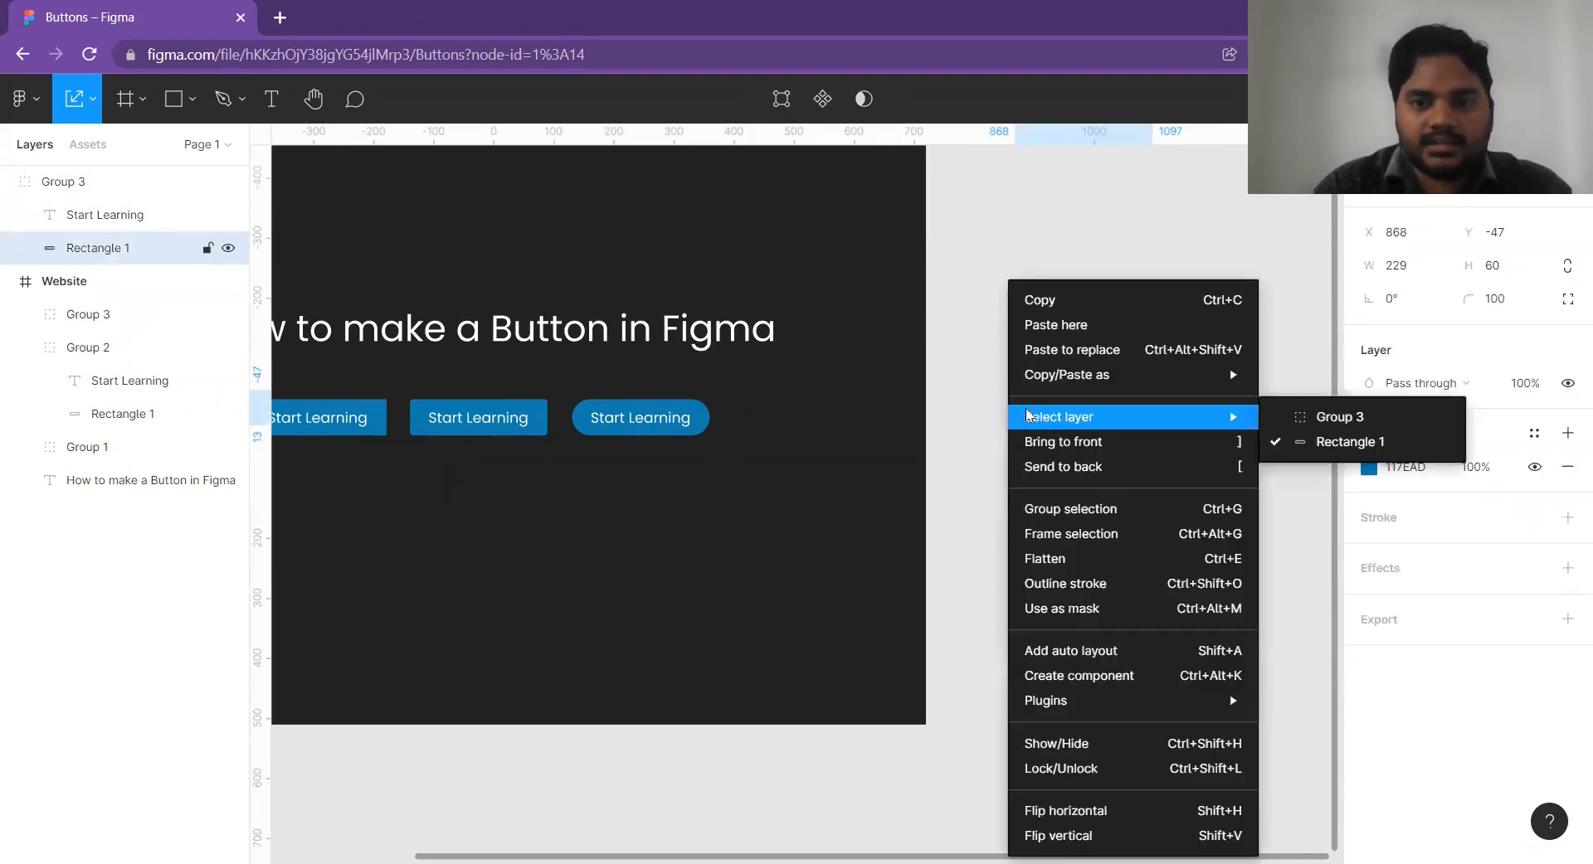
pyautogui.click(1072, 539)
pyautogui.click(1096, 519)
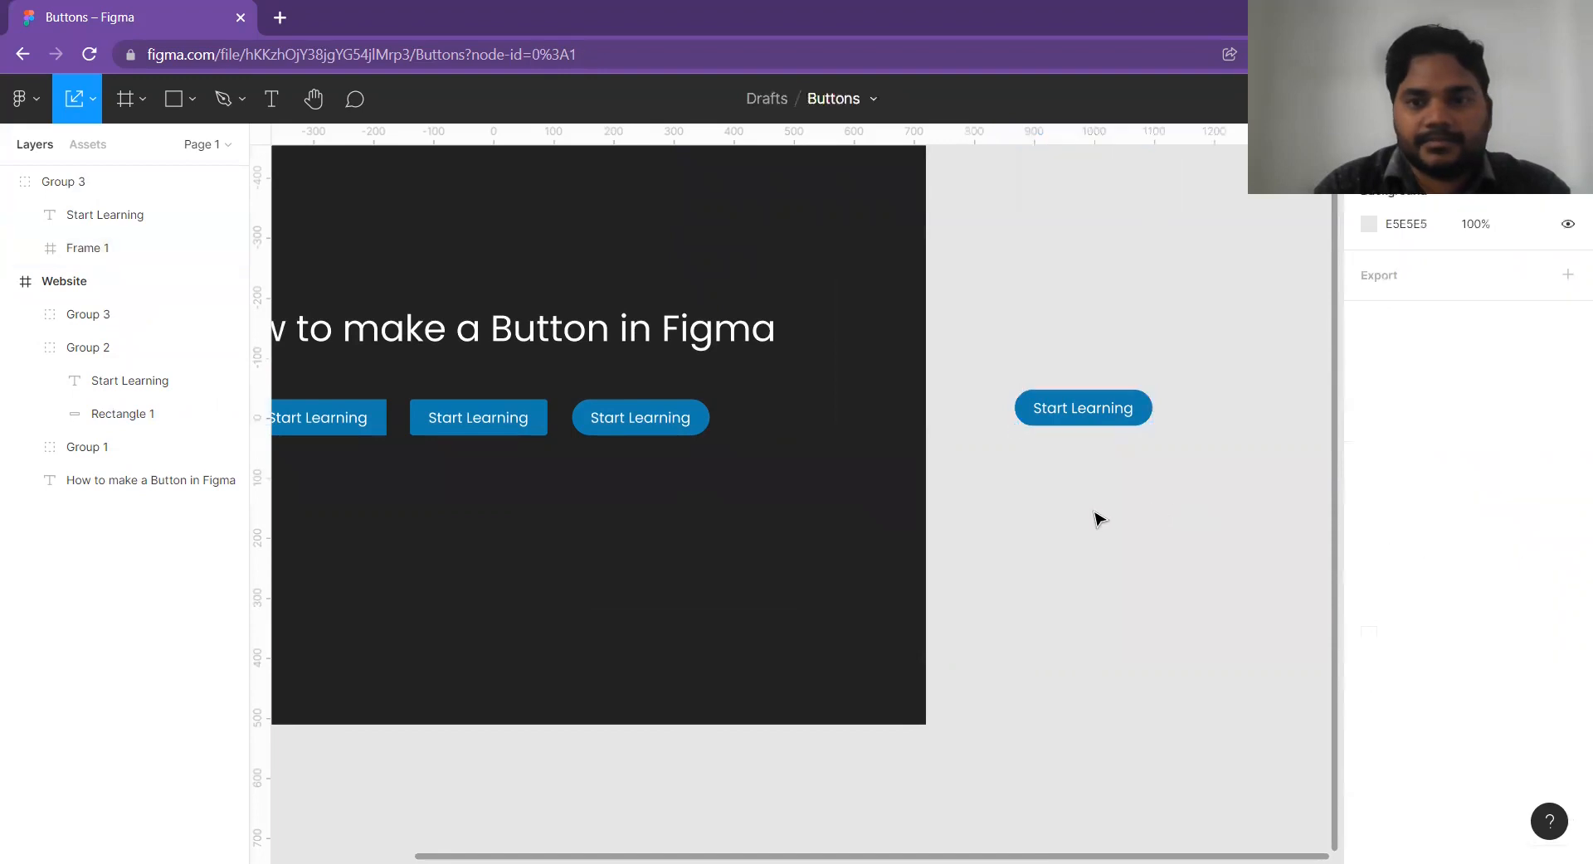
# Move the "Start Learning" text layer into Frame 1 and remove the Group 3 wrapper around that frame.
pyautogui.click(1070, 406)
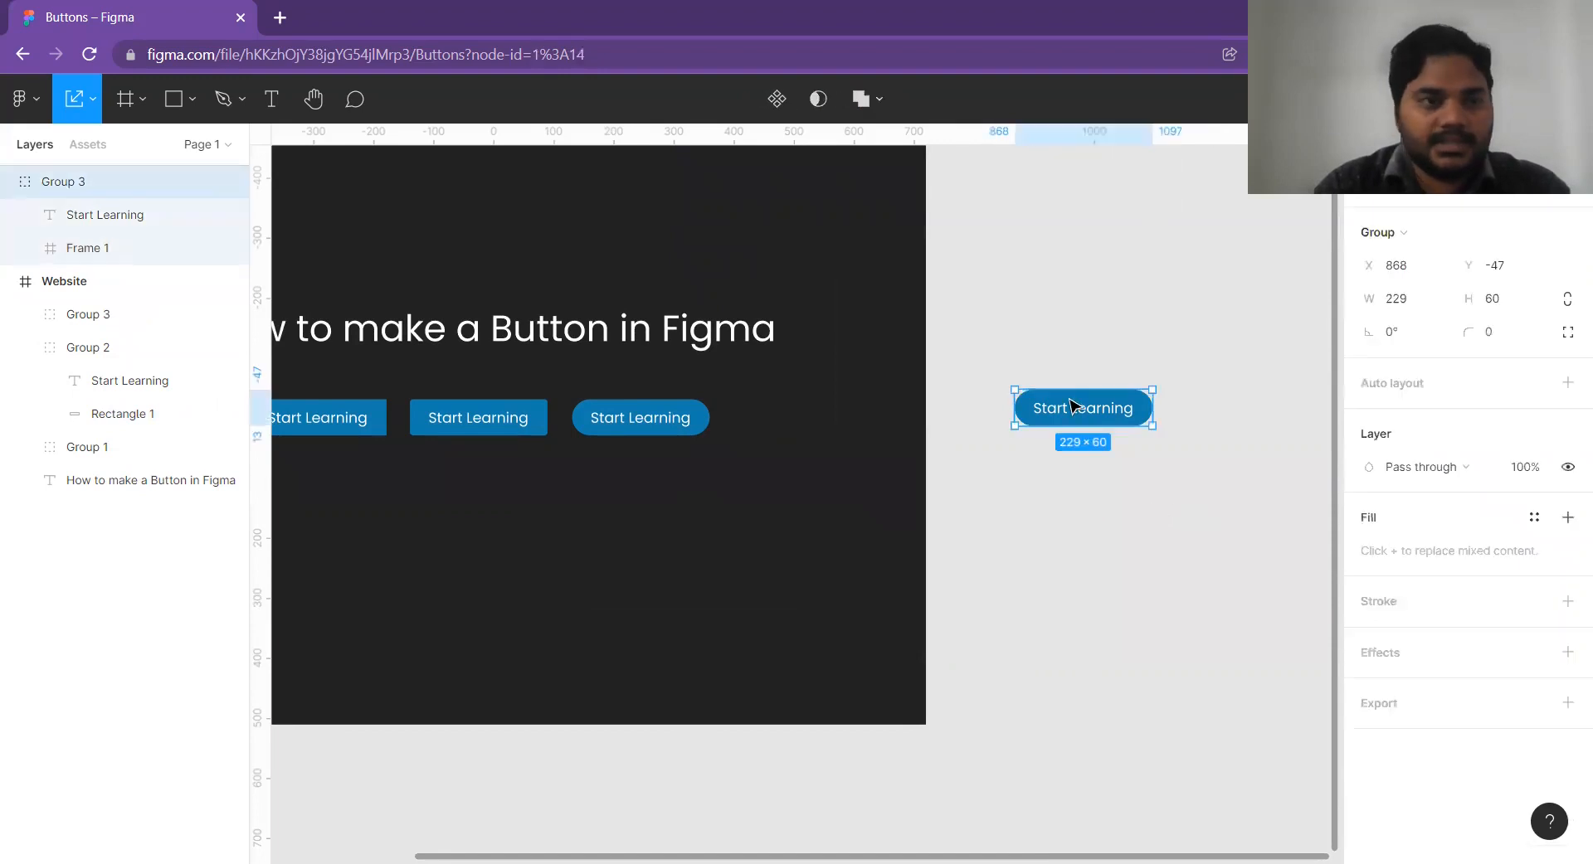
pyautogui.click(106, 216)
pyautogui.moveTo(106, 217); pyautogui.dragTo(108, 256)
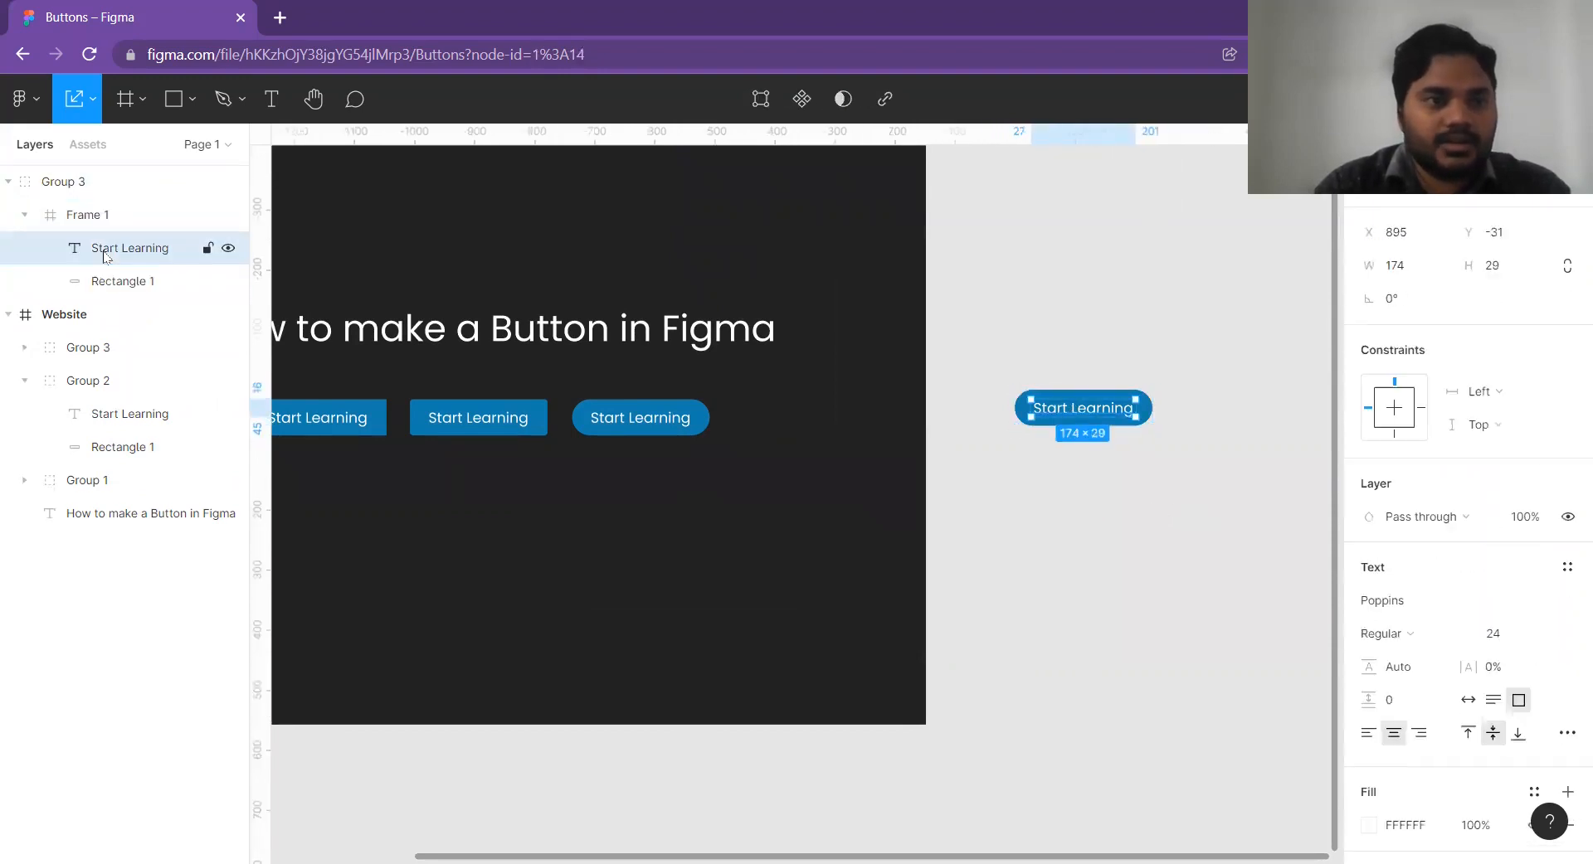
pyautogui.click(83, 215)
pyautogui.hotkey('ctrl', 'shift', 'g')
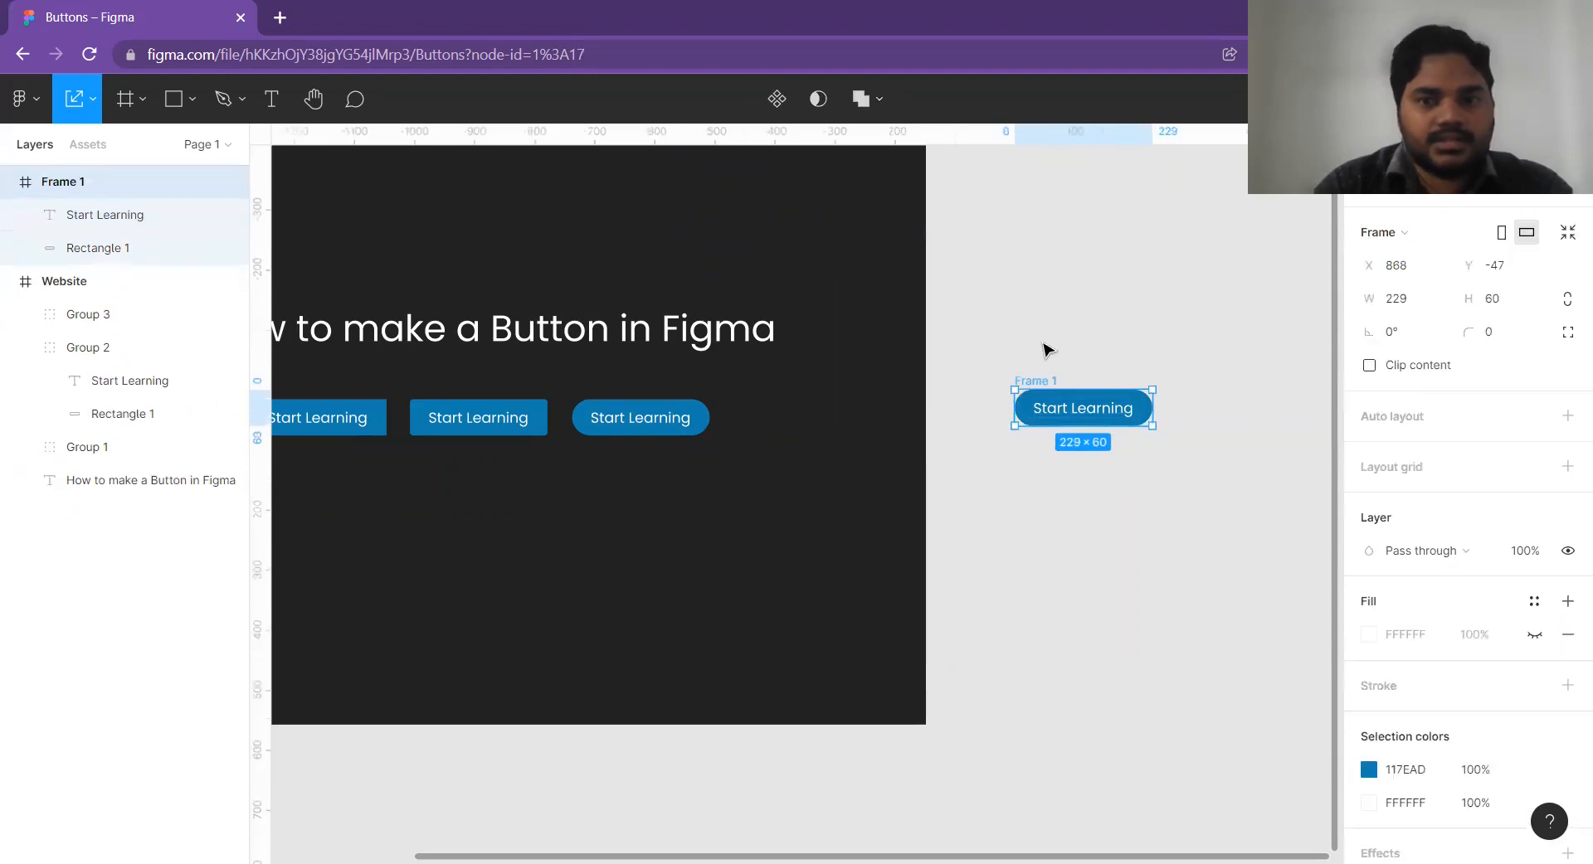
pyautogui.click(1083, 448)
pyautogui.scroll(3, 1048, 441)
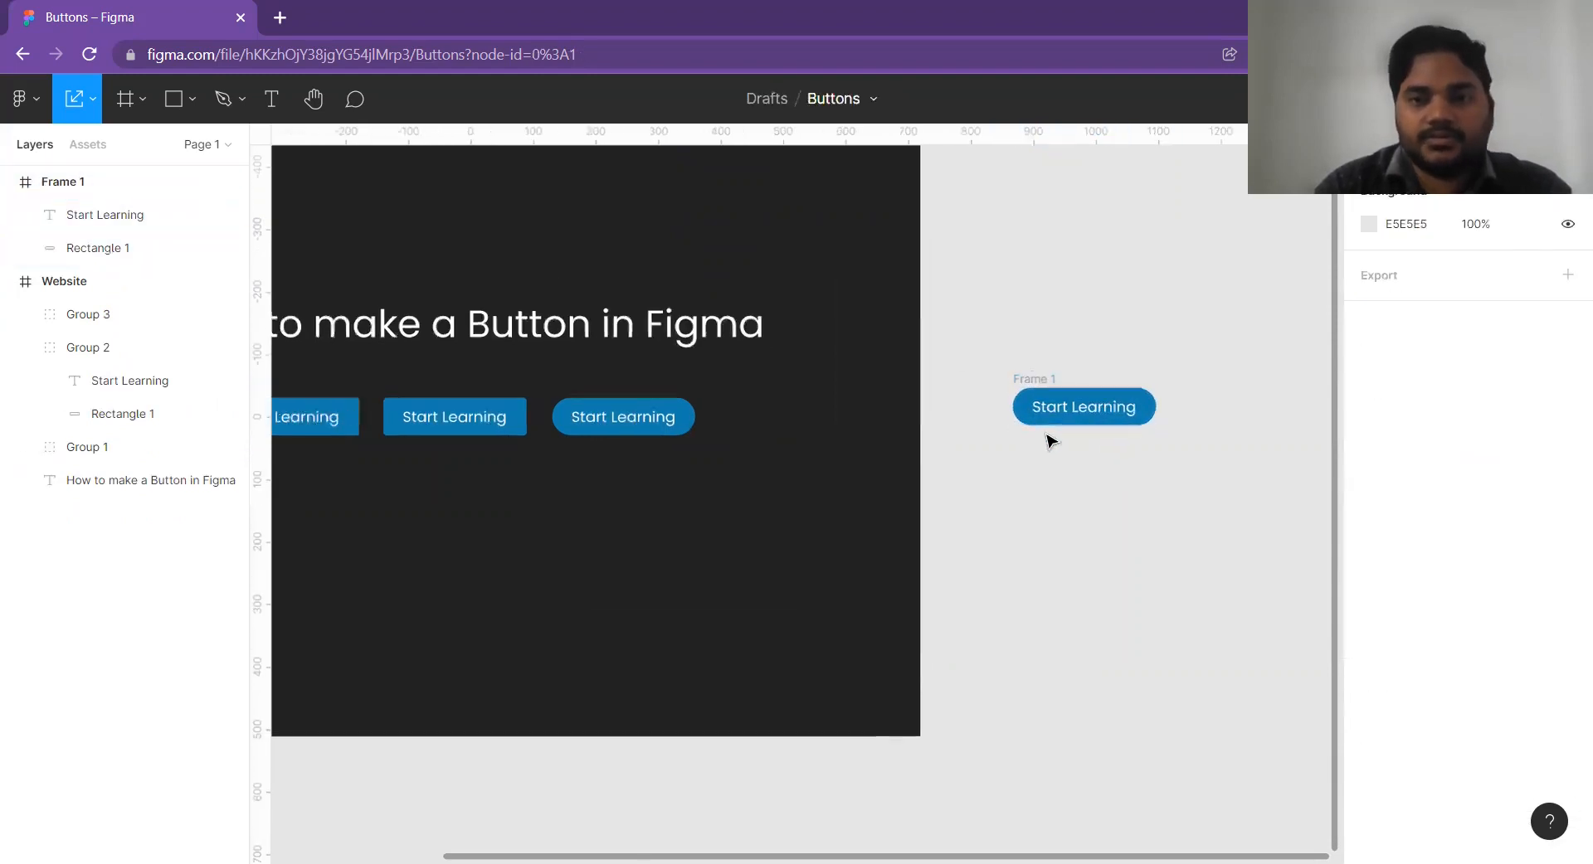
# Shift the framed pill button slightly right to X 875.
pyautogui.click(1027, 372)
pyautogui.click(1027, 371)
pyautogui.click(1013, 320)
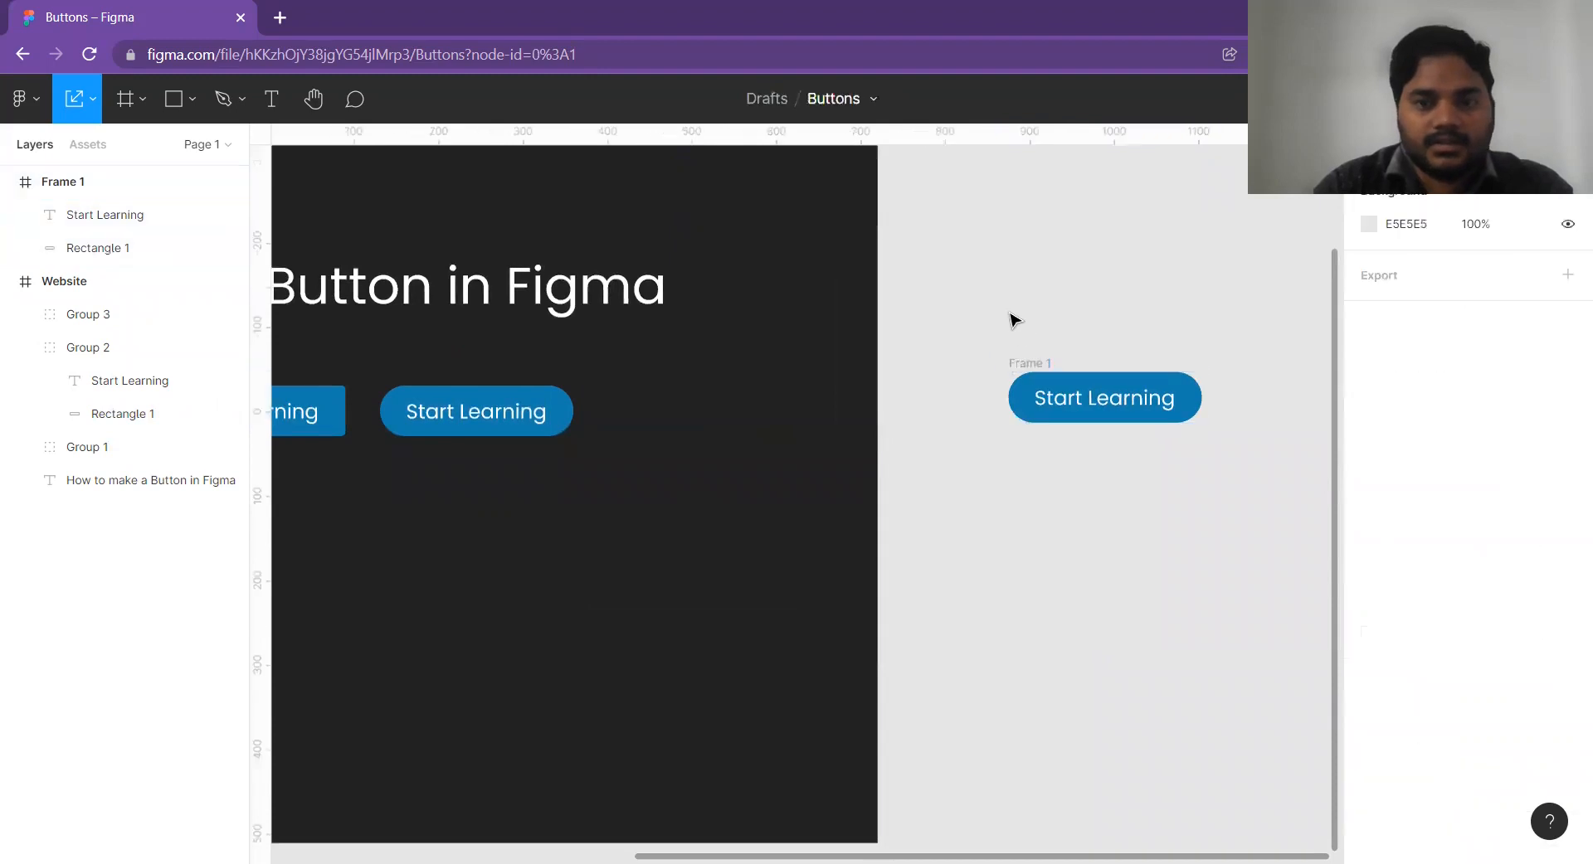
pyautogui.scroll(-2, 1037, 340)
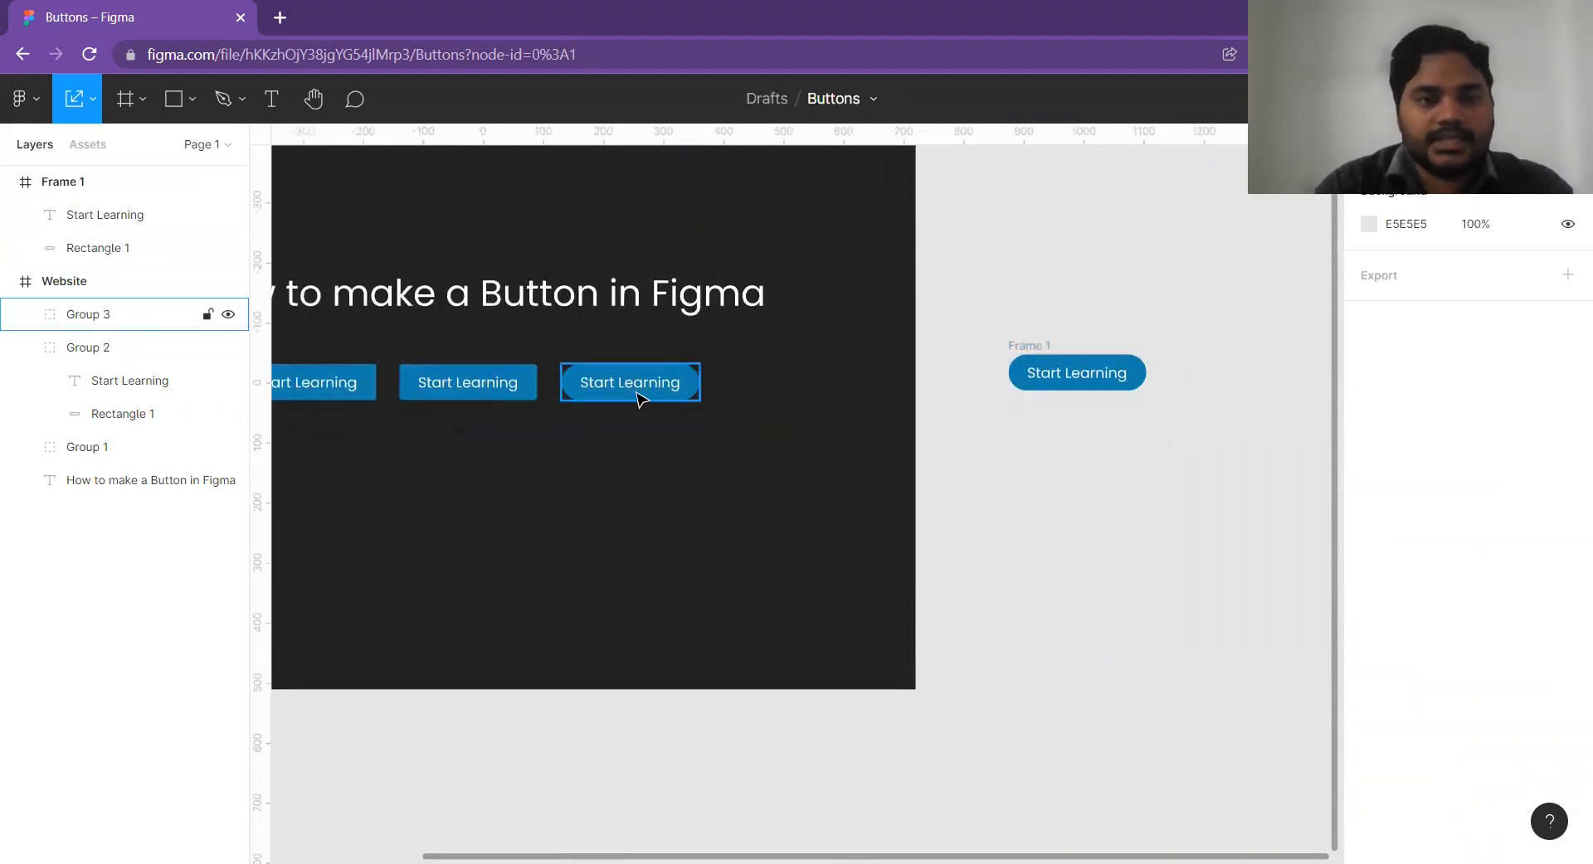
# Change the framed button's blue selection colour to the purple 4D319C.
pyautogui.click(1031, 349)
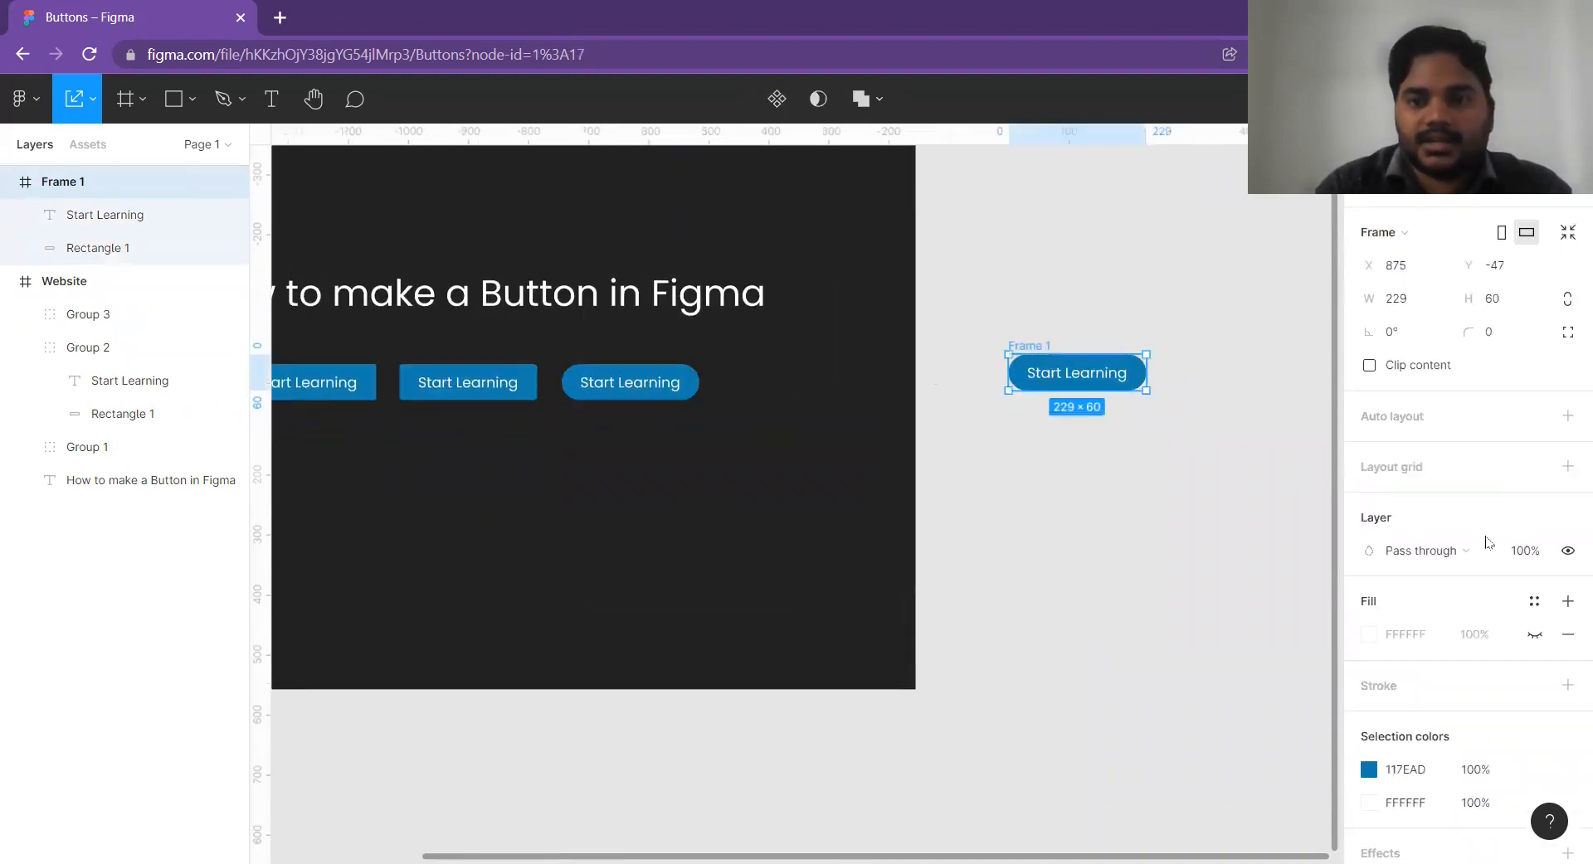
pyautogui.click(1369, 653)
pyautogui.moveTo(1289, 419); pyautogui.dragTo(1253, 428)
pyautogui.moveTo(1231, 483); pyautogui.dragTo(1265, 447)
pyautogui.moveTo(1262, 621); pyautogui.dragTo(1278, 620)
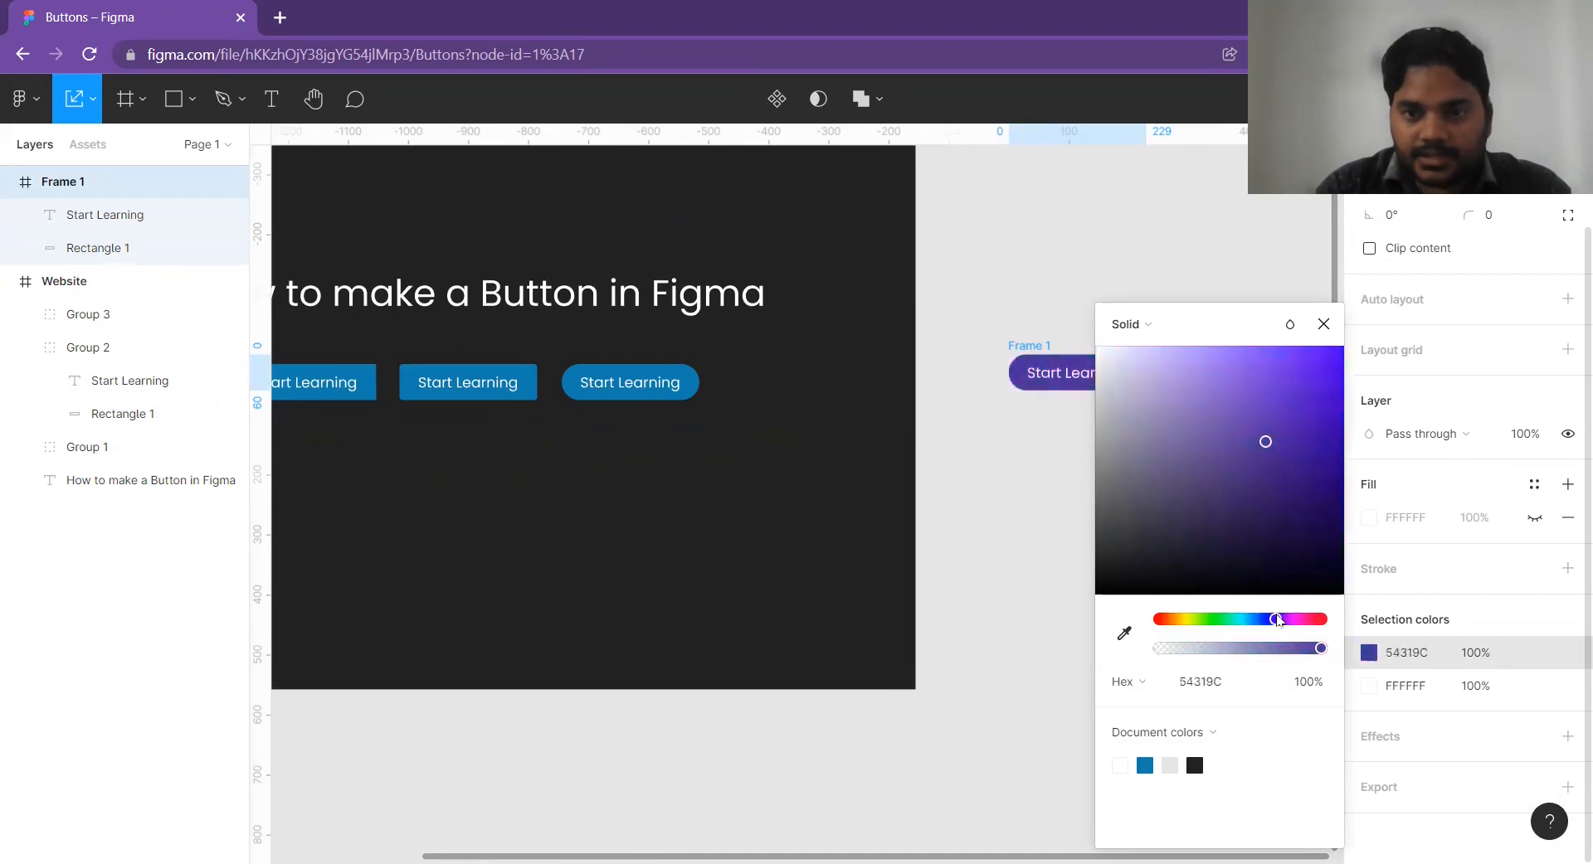
pyautogui.click(1289, 272)
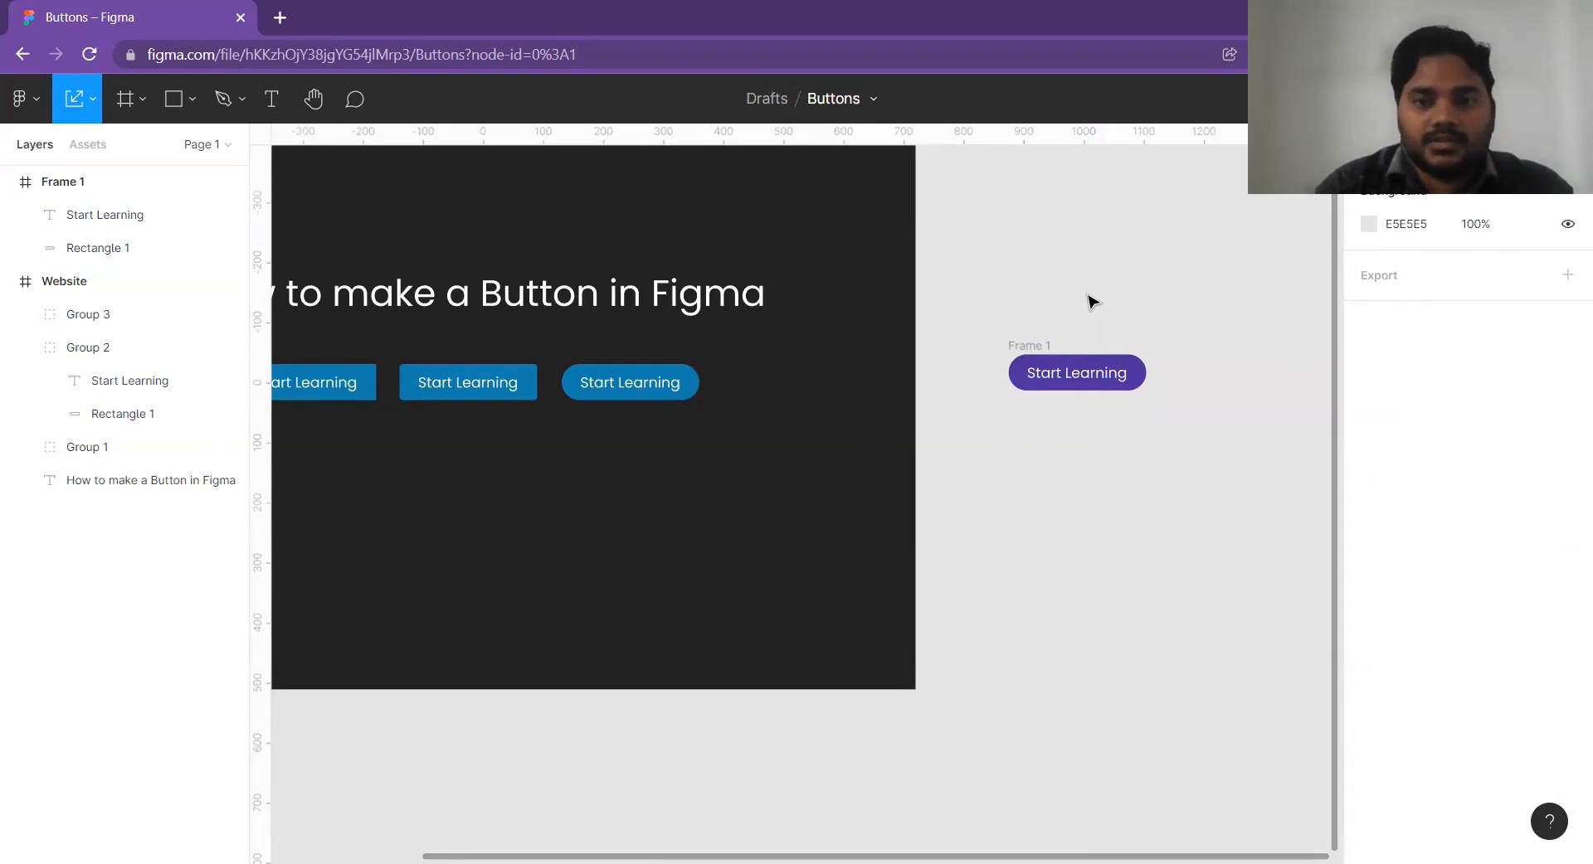
# Move the purple framed button to X 859, Y -31, level with the row of blue buttons.
pyautogui.click(1043, 342)
pyautogui.moveTo(1043, 342); pyautogui.dragTo(1032, 351)
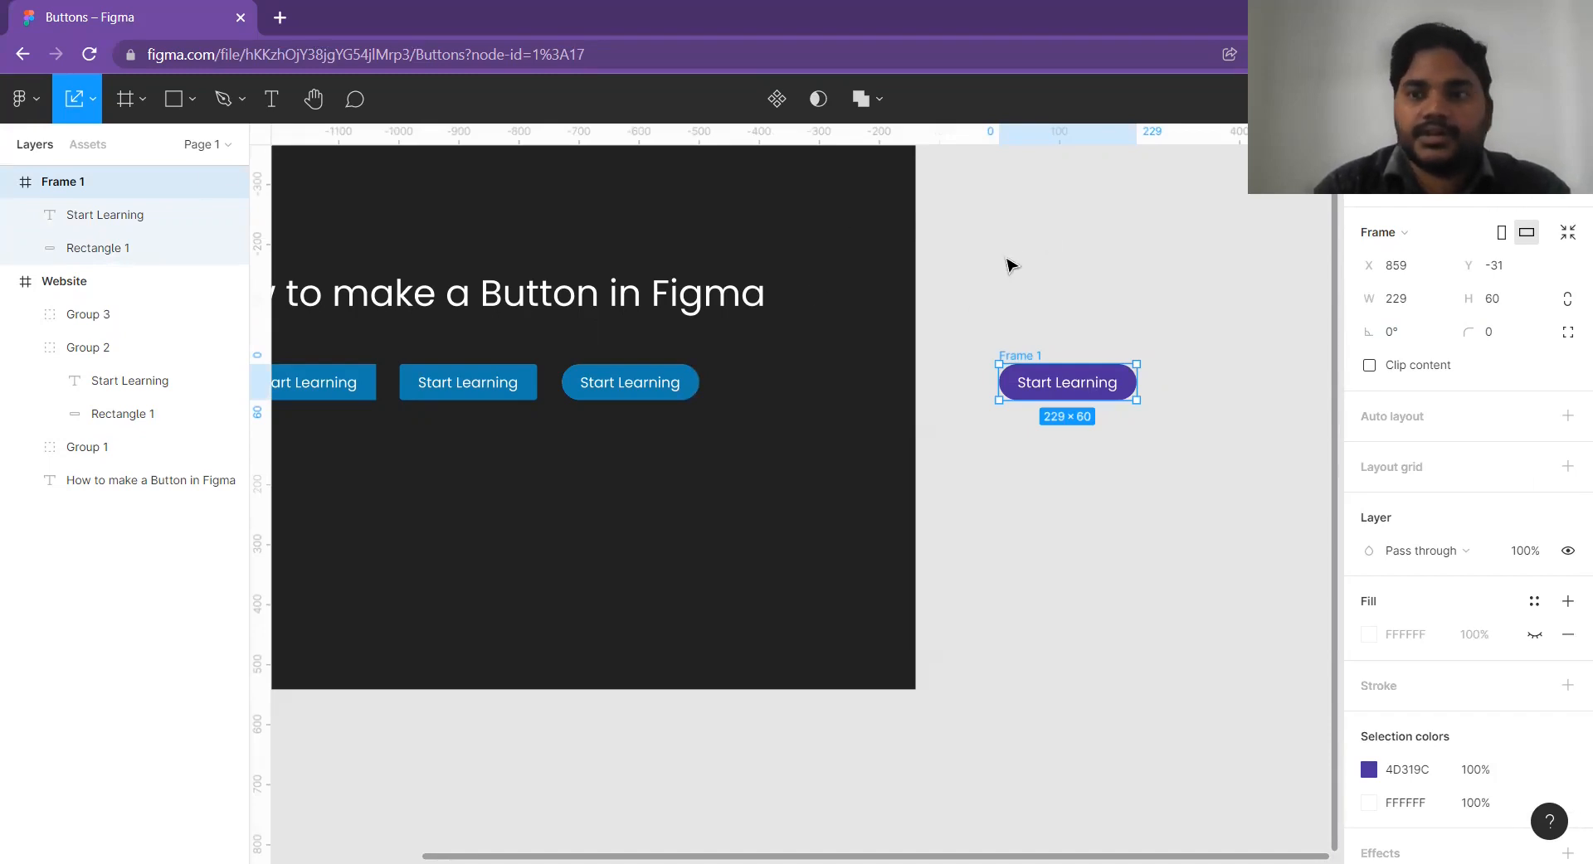
# Switch to prototype mode and connect the blue pill-shaped button (Group 3) to the purple Frame 1.
pyautogui.hotkey('shift', 'e')
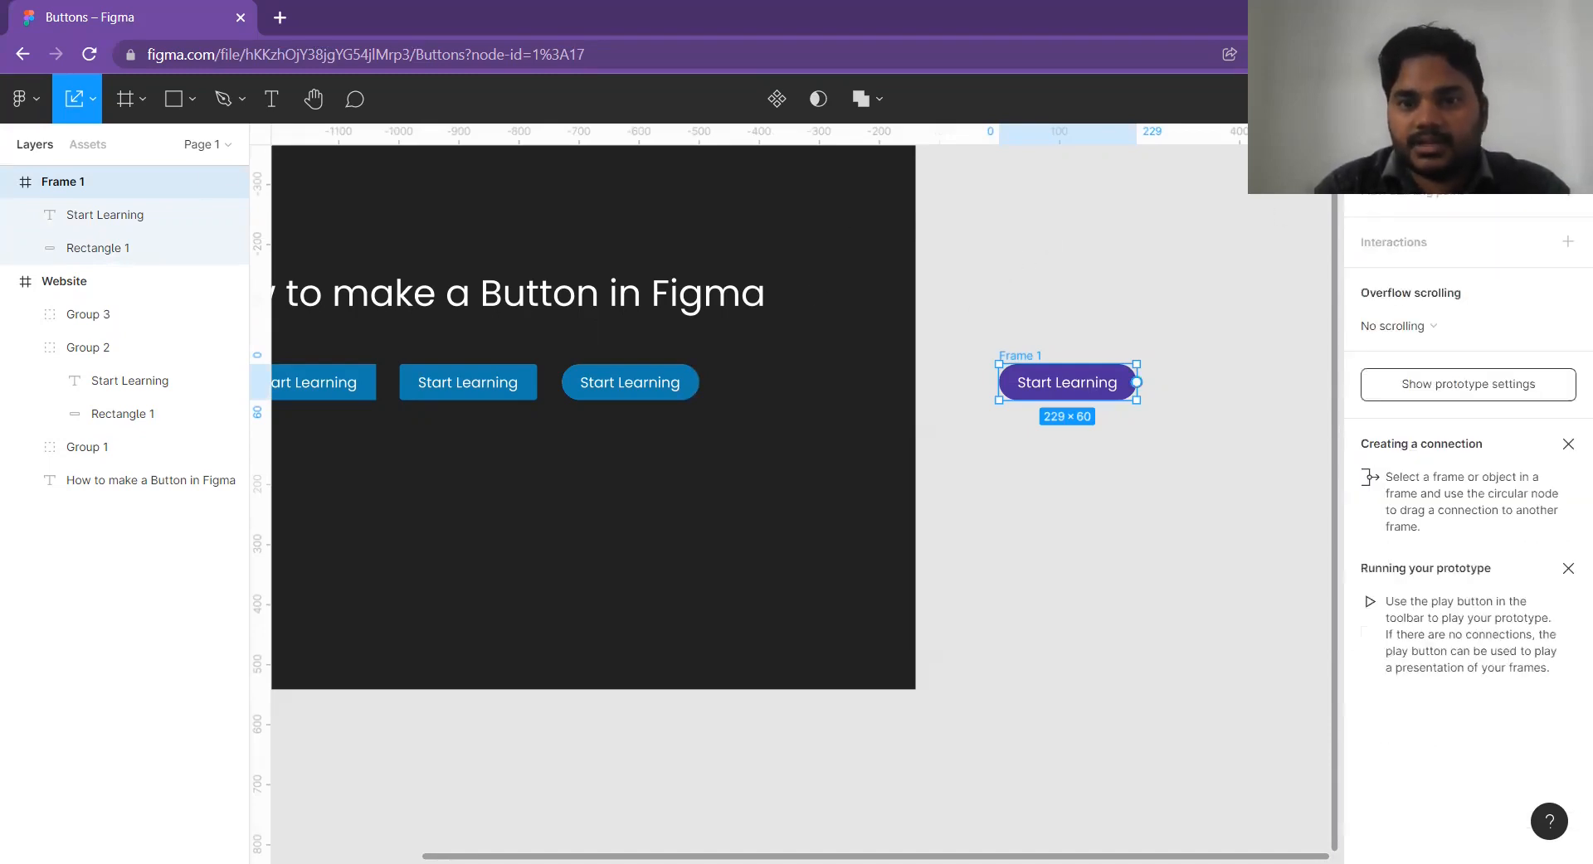
pyautogui.click(668, 382)
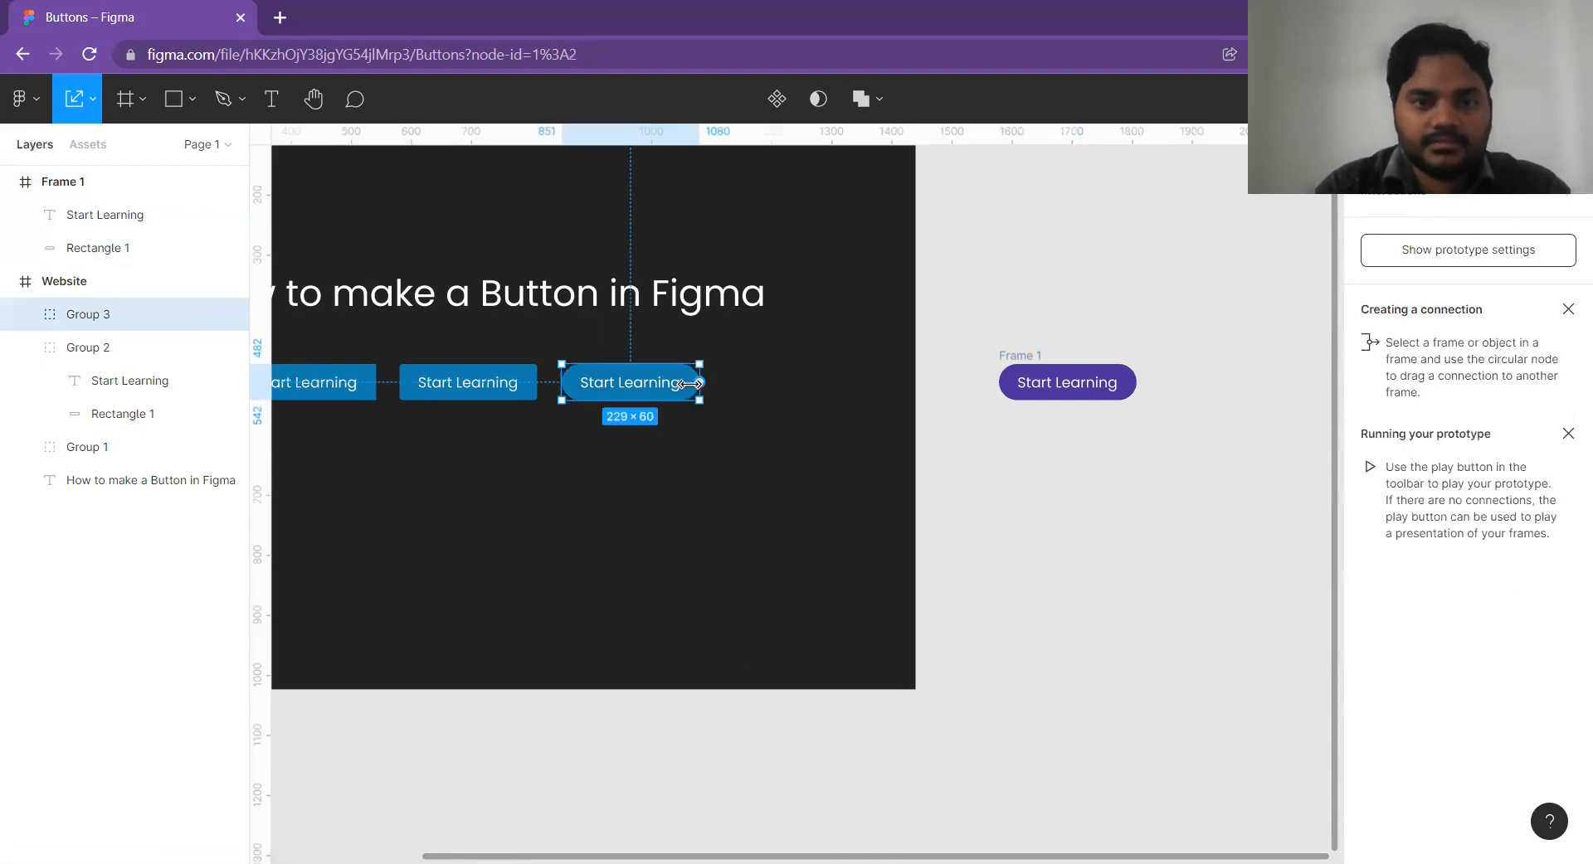
pyautogui.scroll(3, 668, 392)
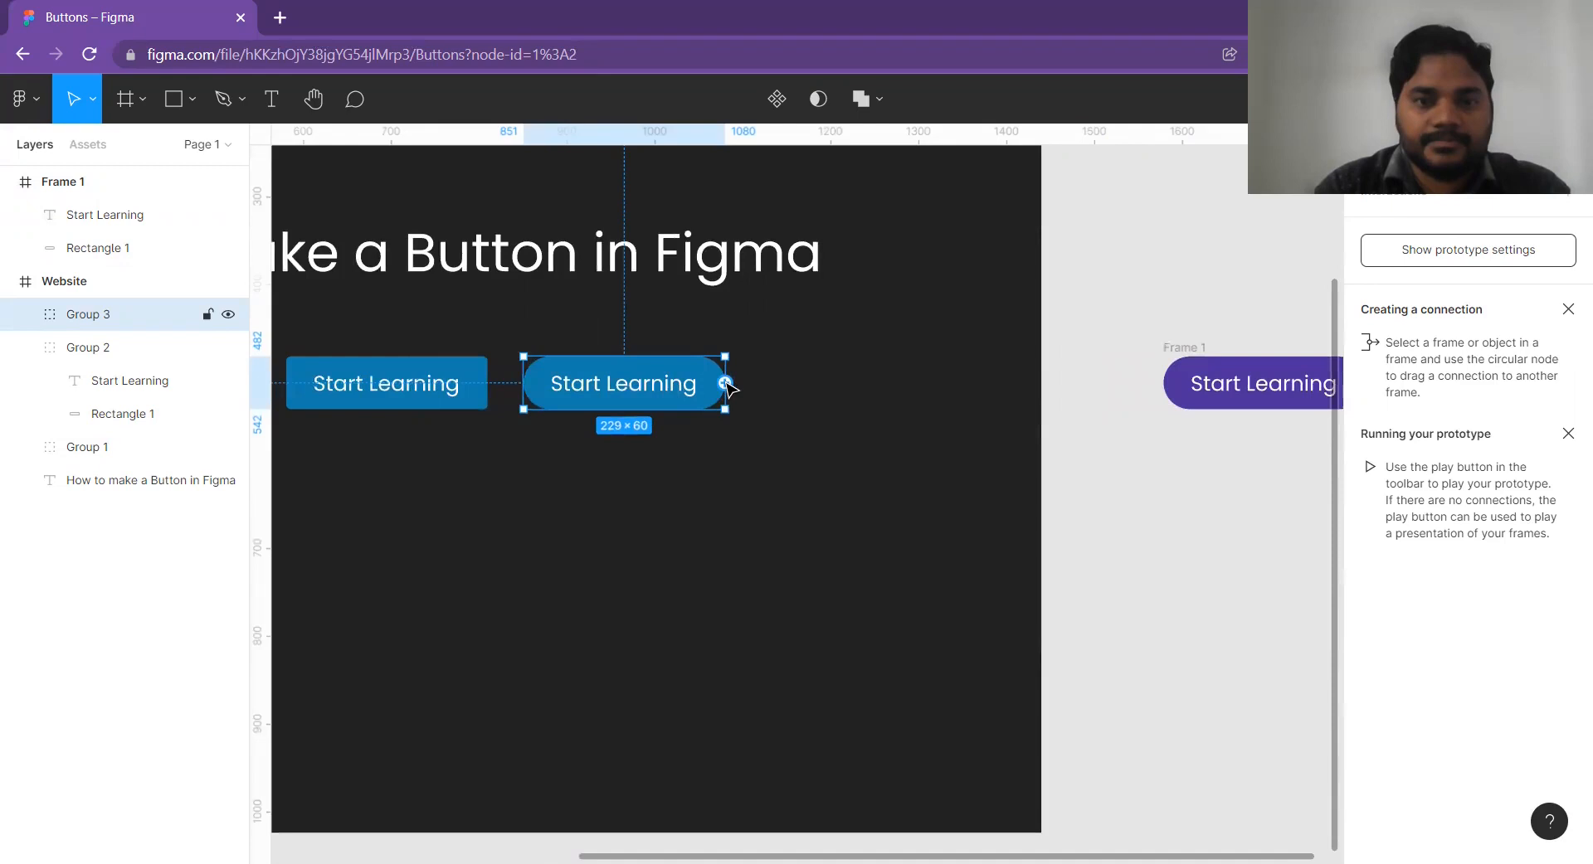
pyautogui.moveTo(726, 384); pyautogui.dragTo(1178, 390)
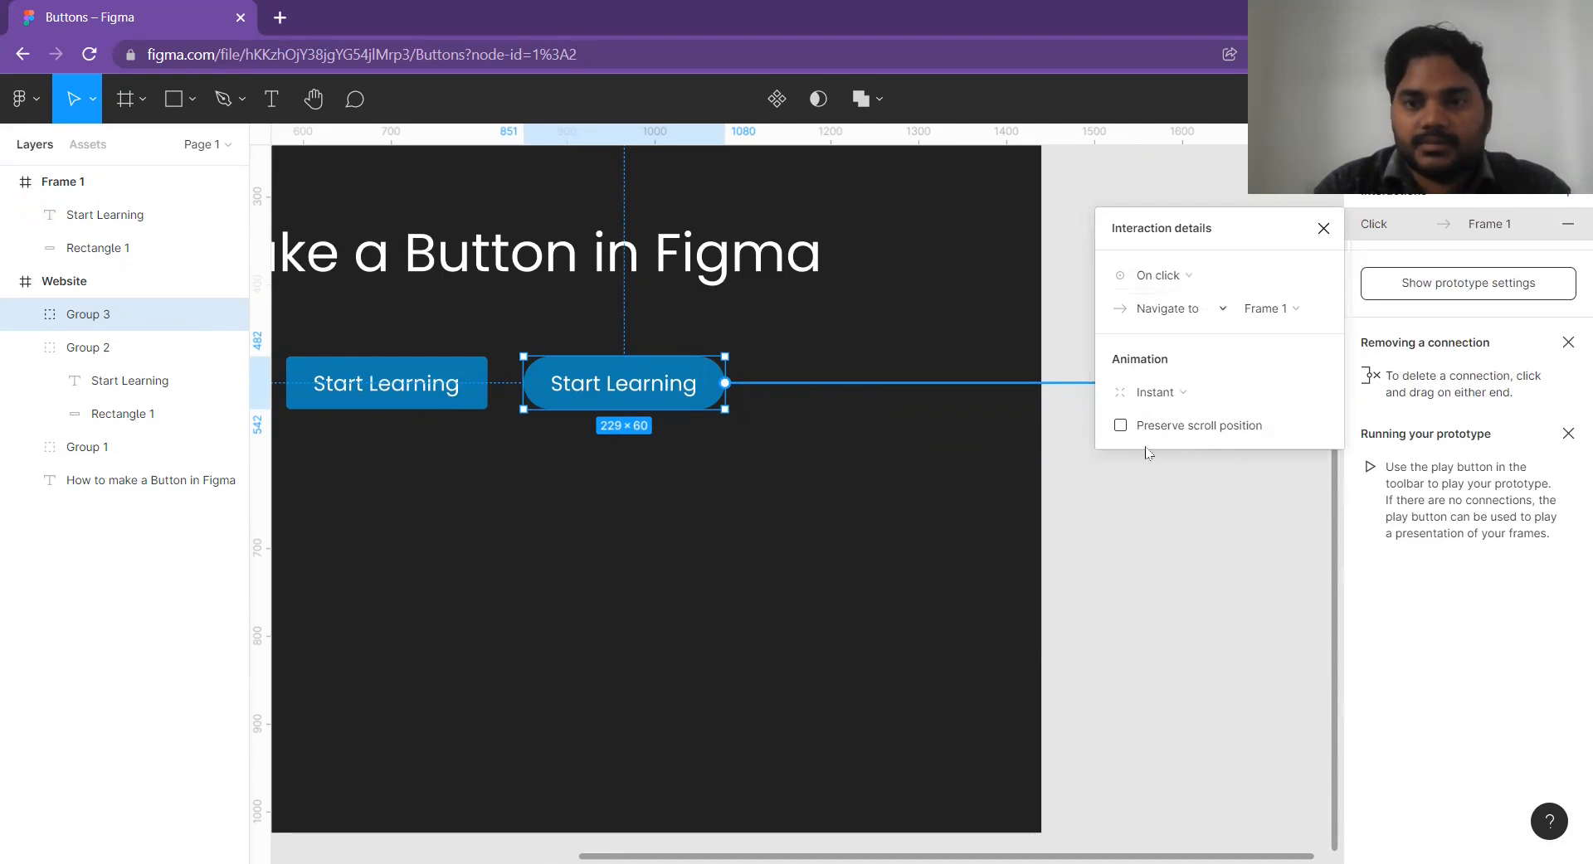
# Set the trigger of the pill button's connection to While hovering.
pyautogui.click(1202, 285)
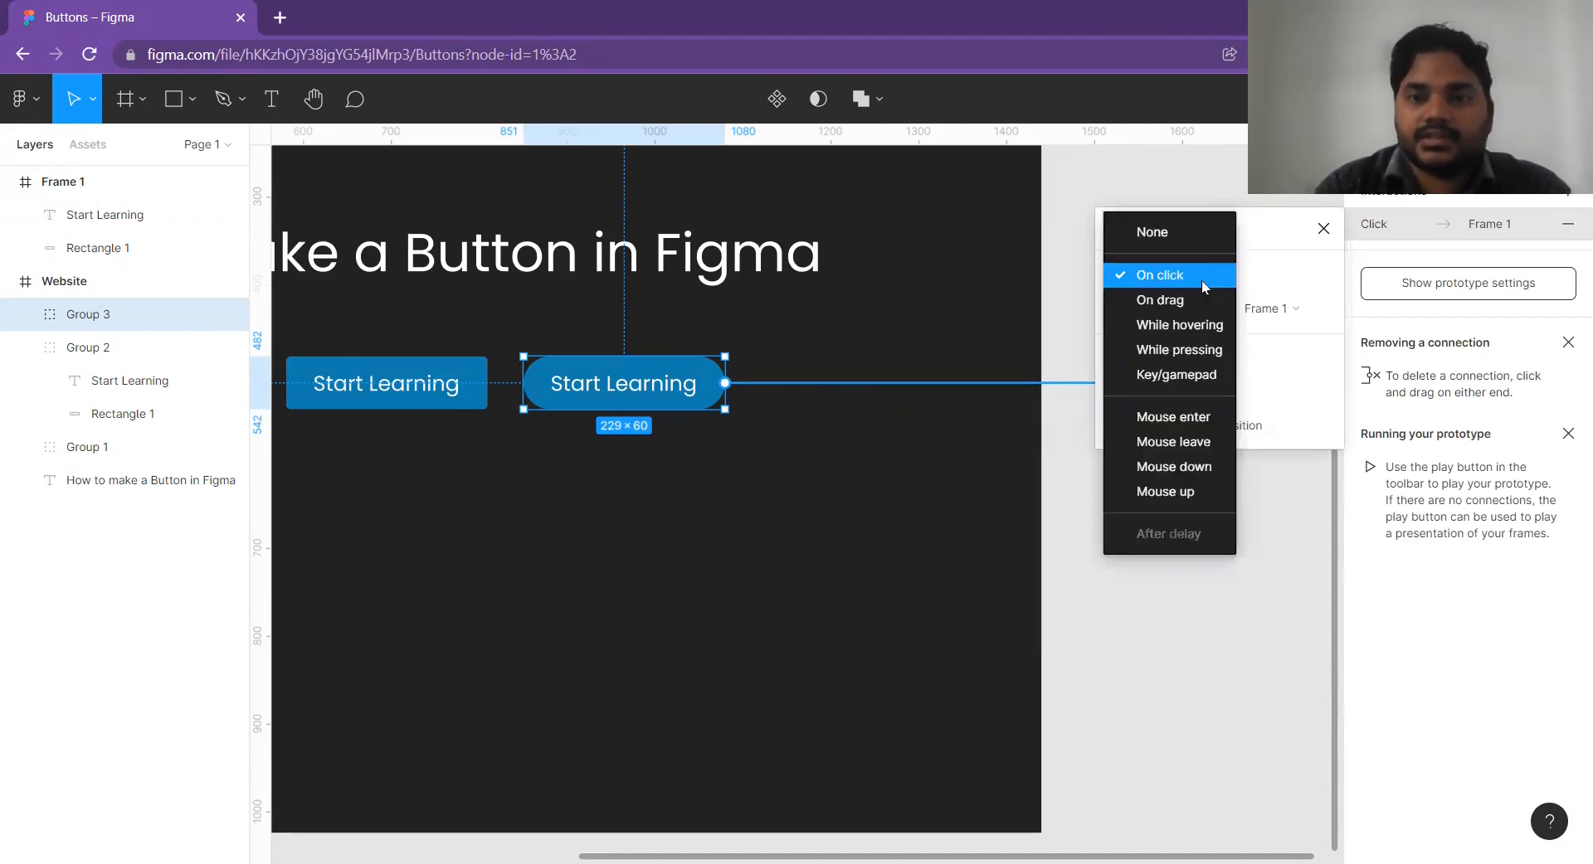
pyautogui.click(1178, 325)
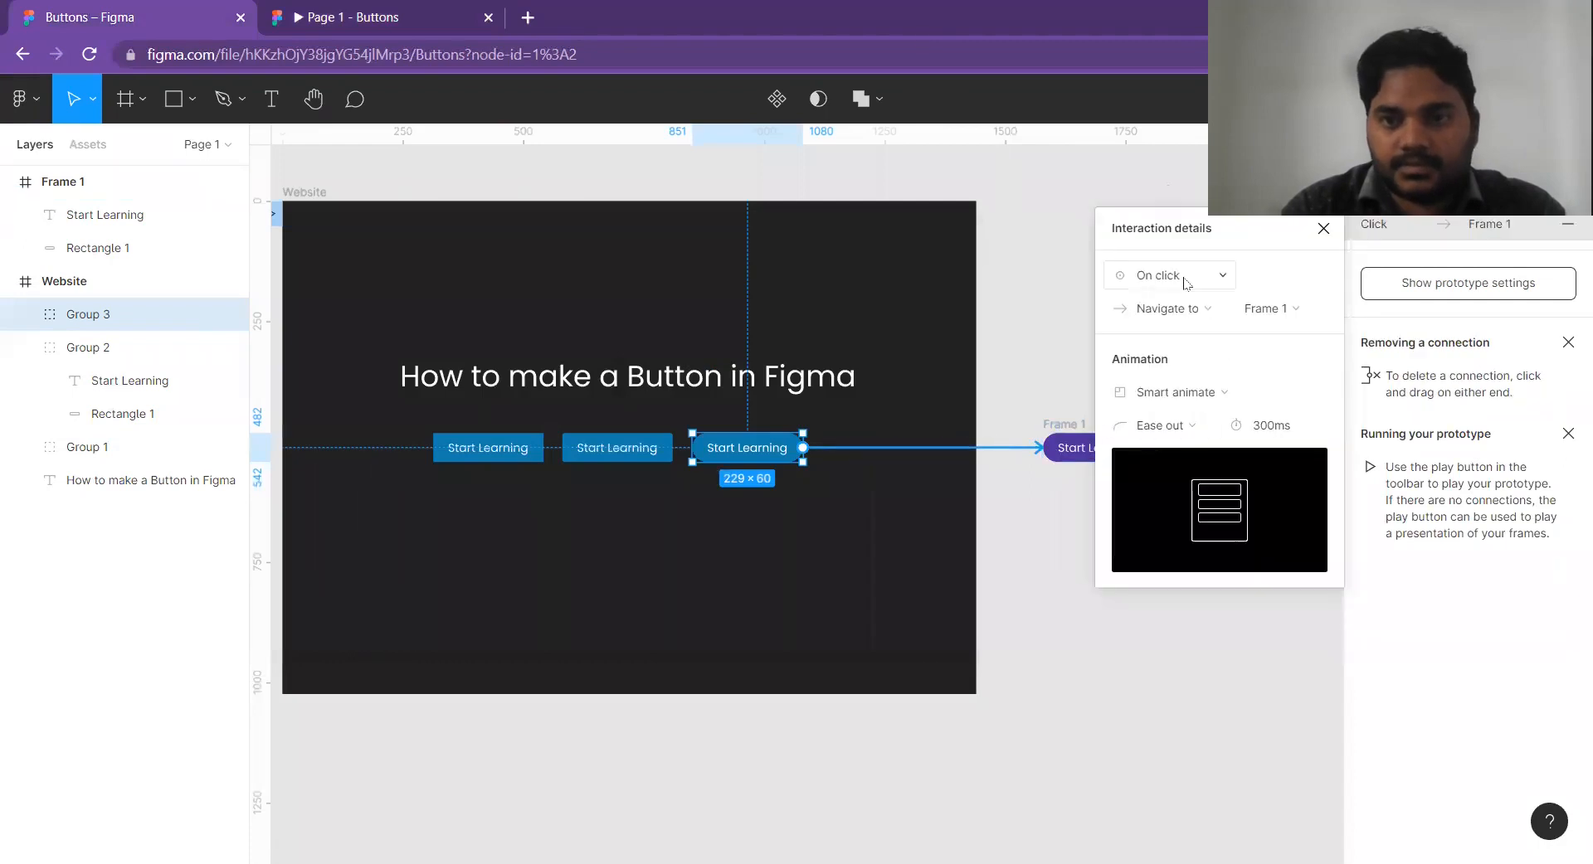
pyautogui.click(1186, 284)
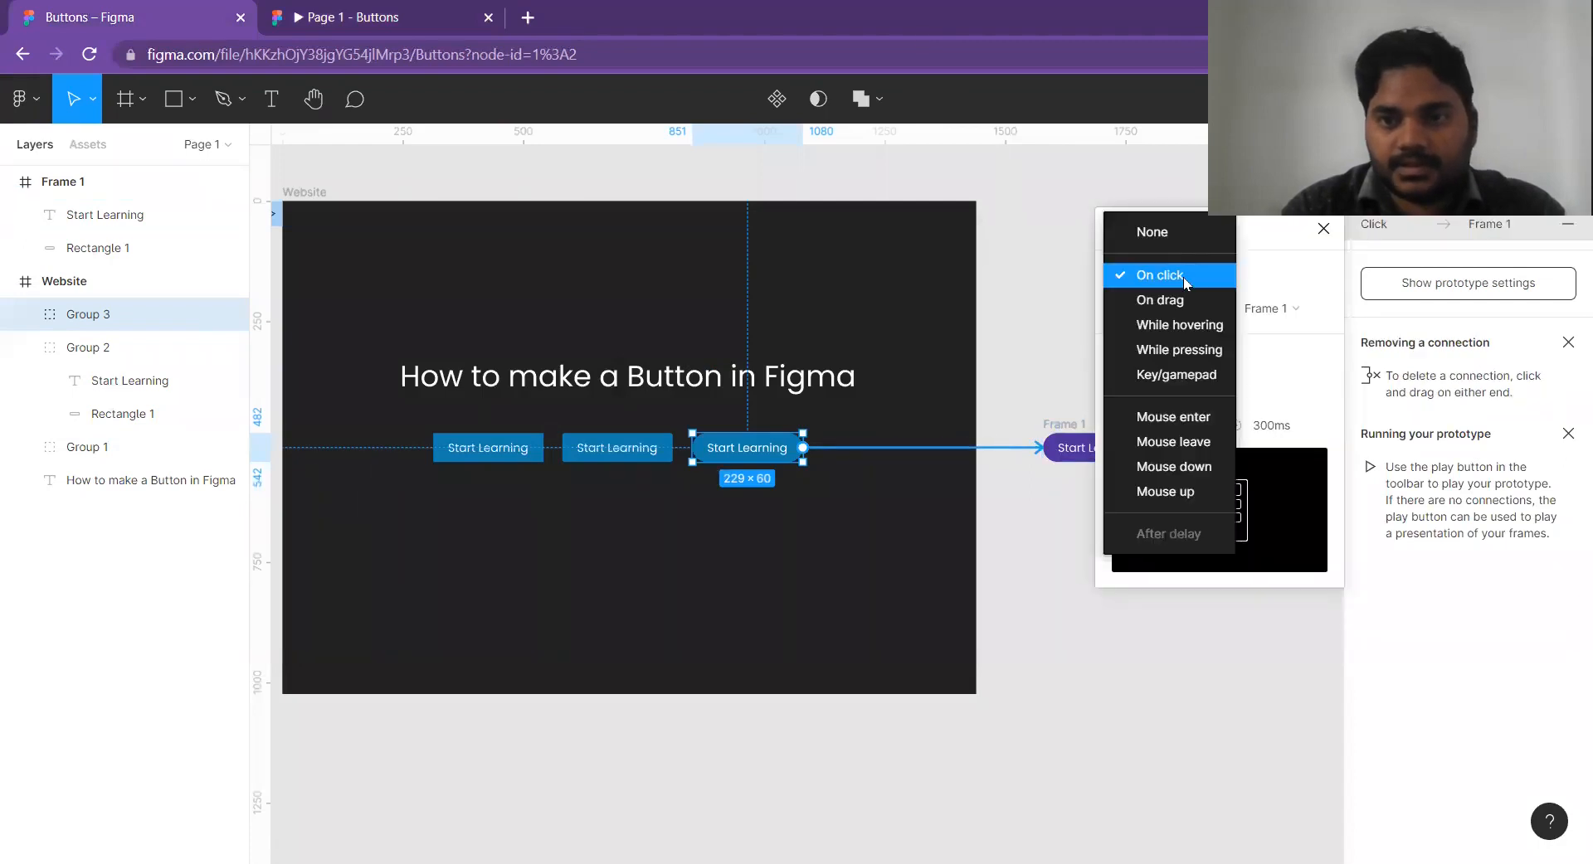
pyautogui.click(1187, 326)
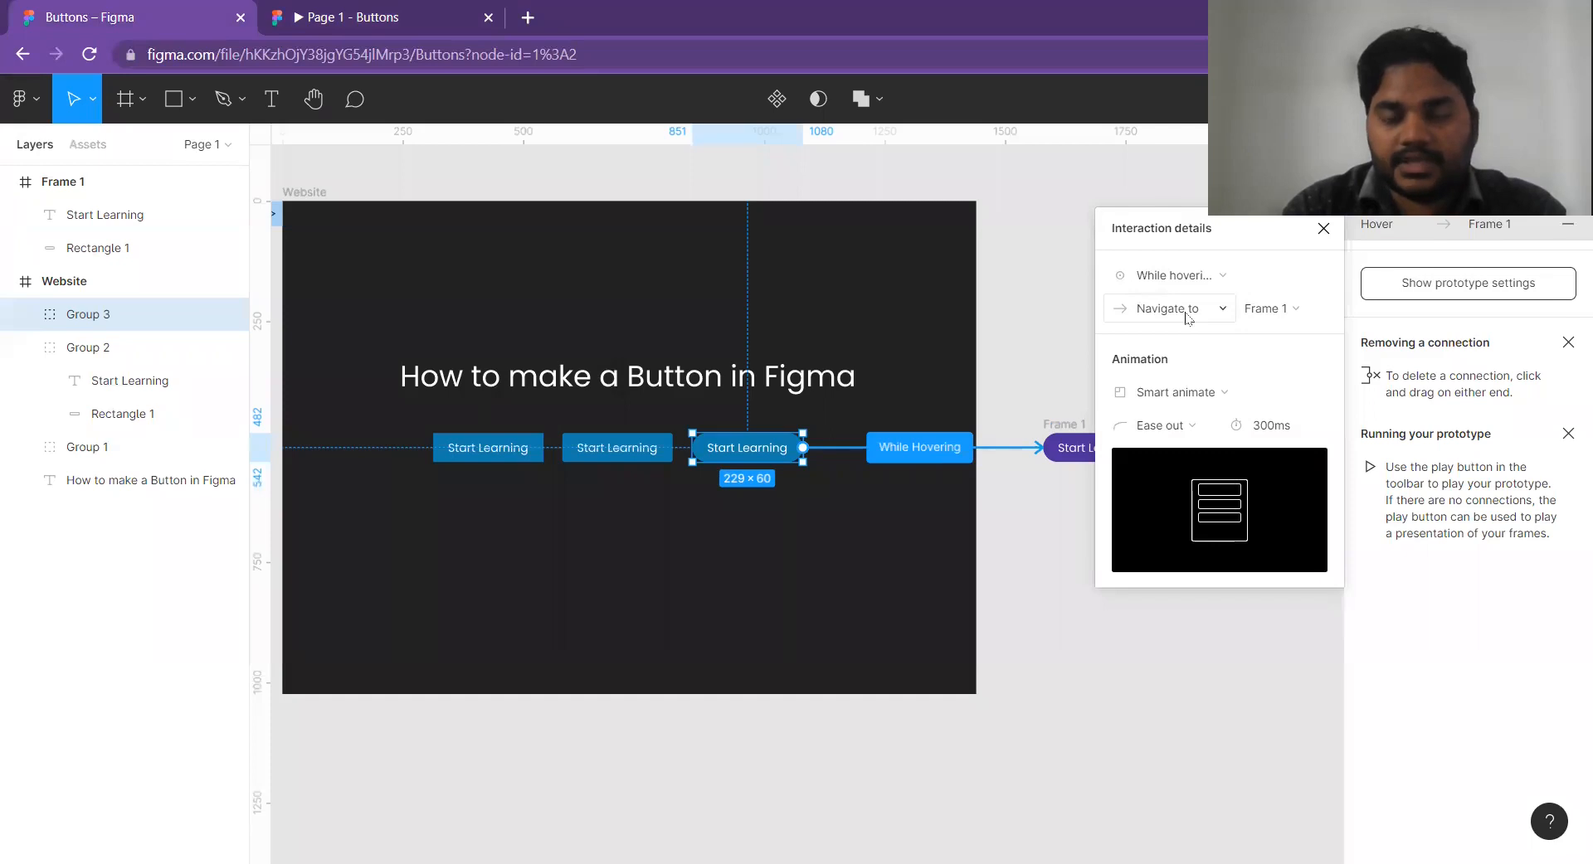
# Change the hover interaction's action to Open overlay with Frame 1 and deselect the connection.
pyautogui.click(1188, 318)
pyautogui.click(1182, 375)
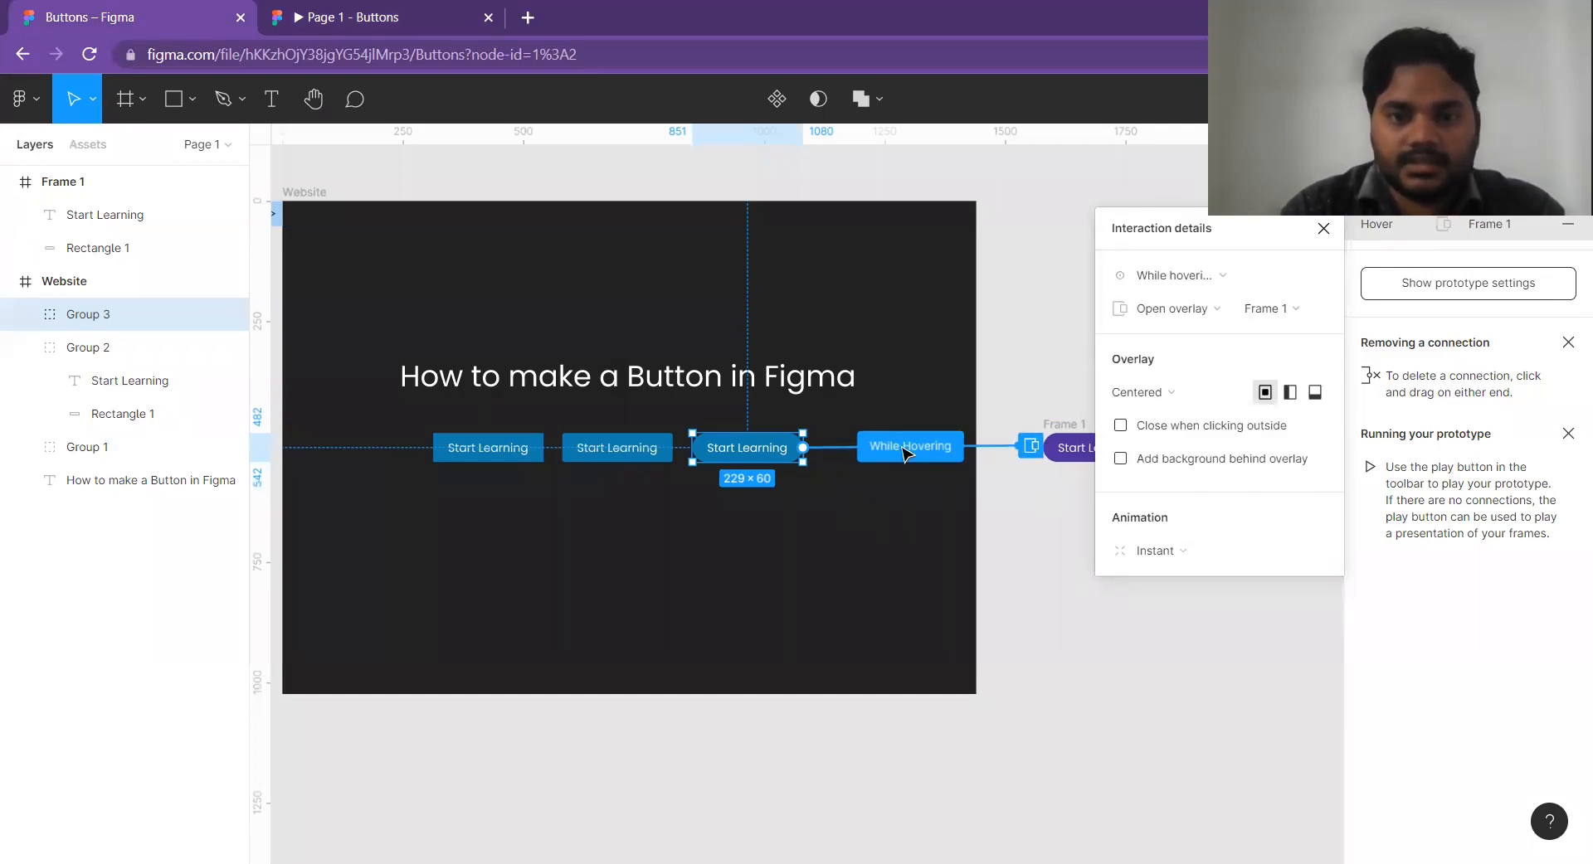
pyautogui.click(935, 496)
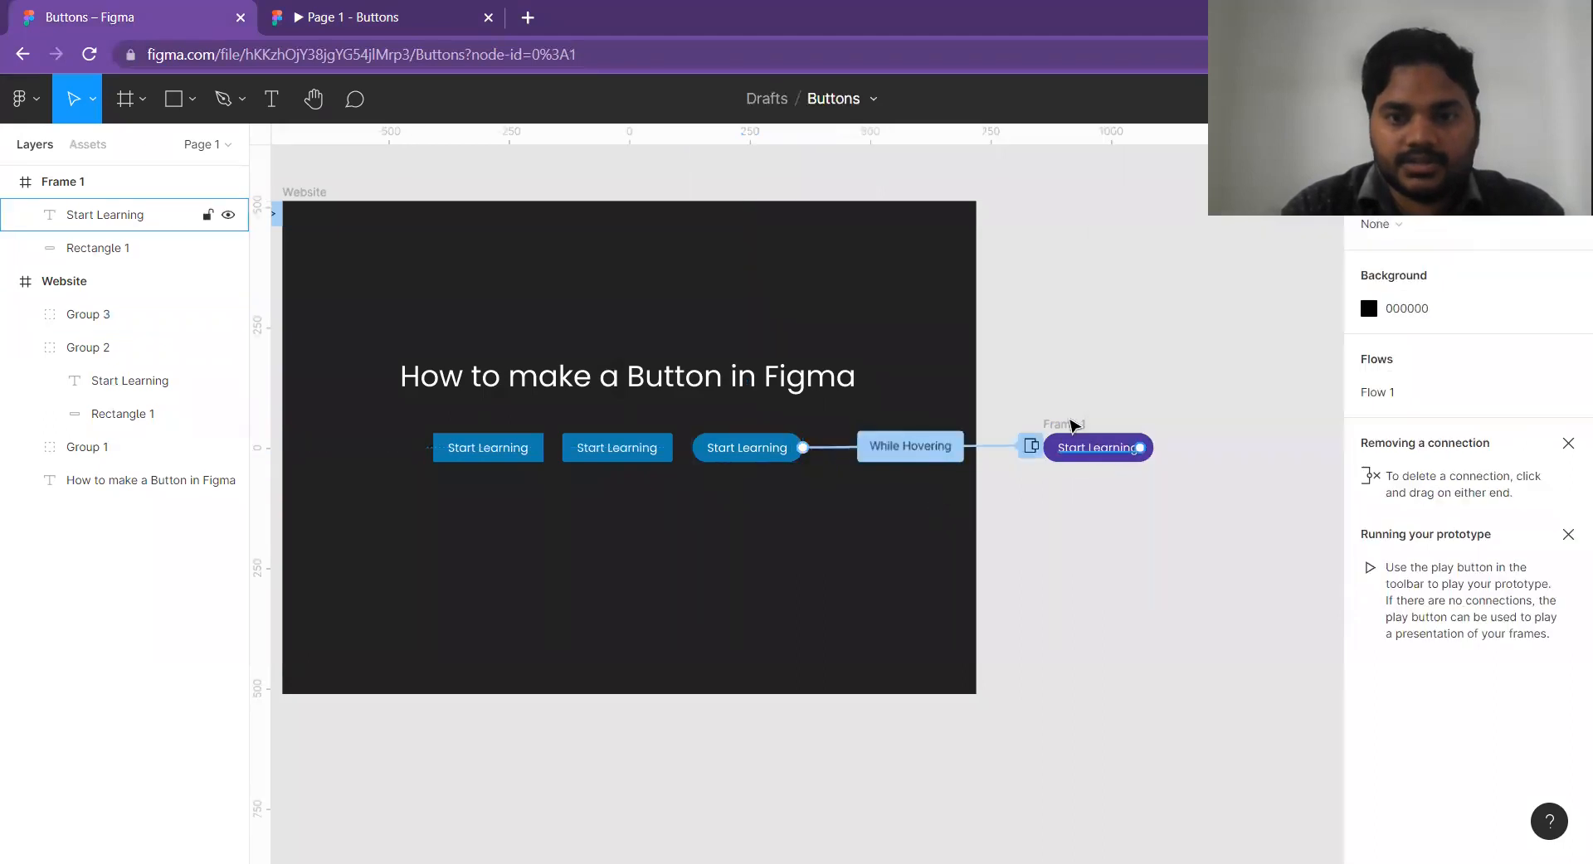
# Test hovering over the pill button in the prototype preview and return to the design file.
pyautogui.click(367, 10)
pyautogui.moveTo(1023, 583)
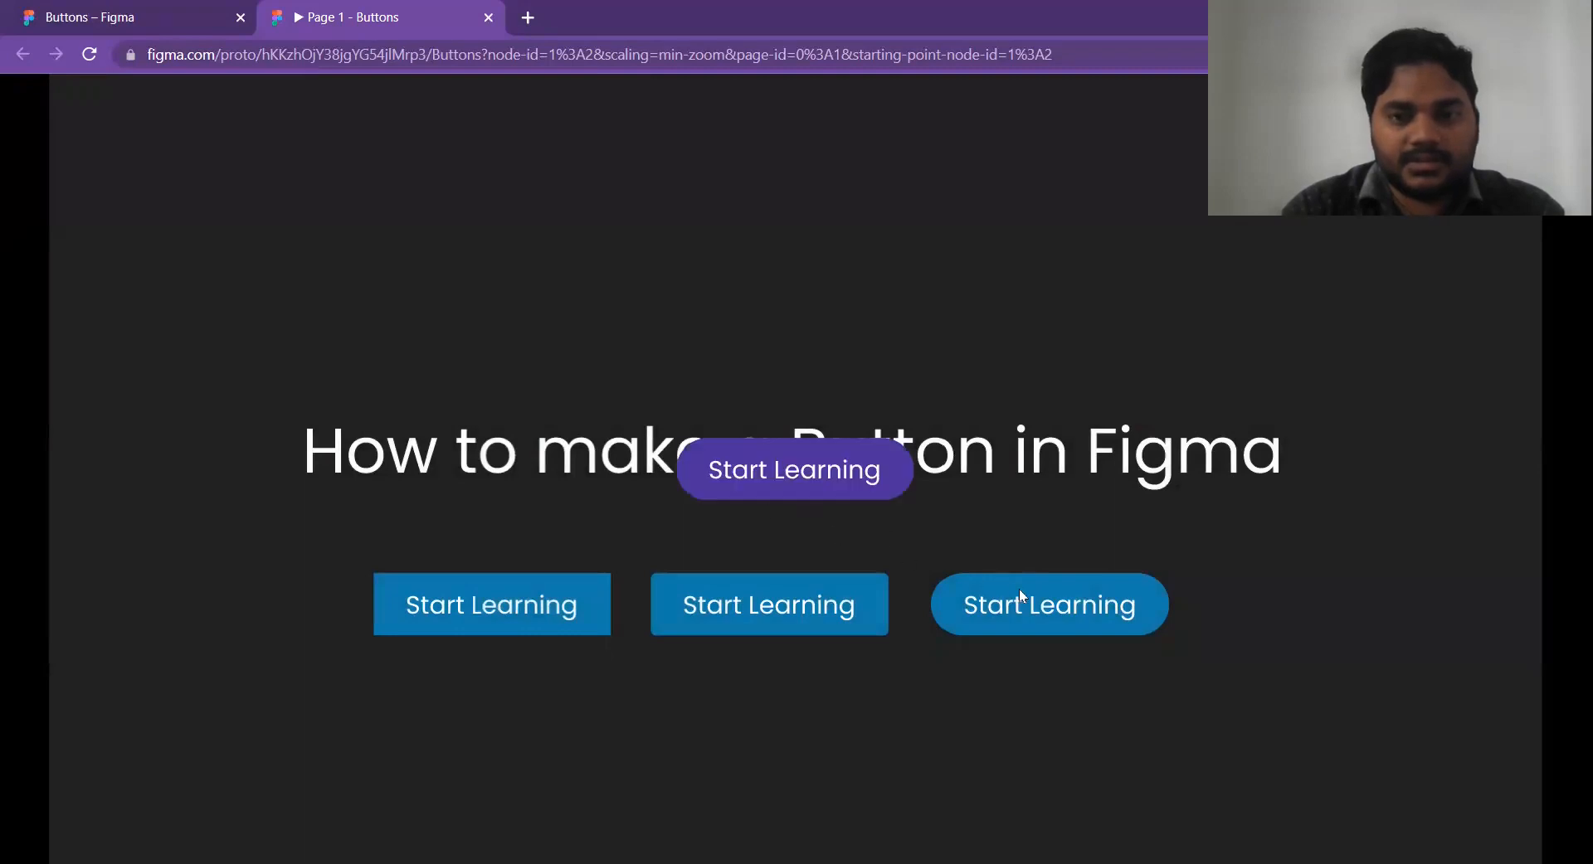
pyautogui.hotkey('ctrl', 'shift', 'Tab')
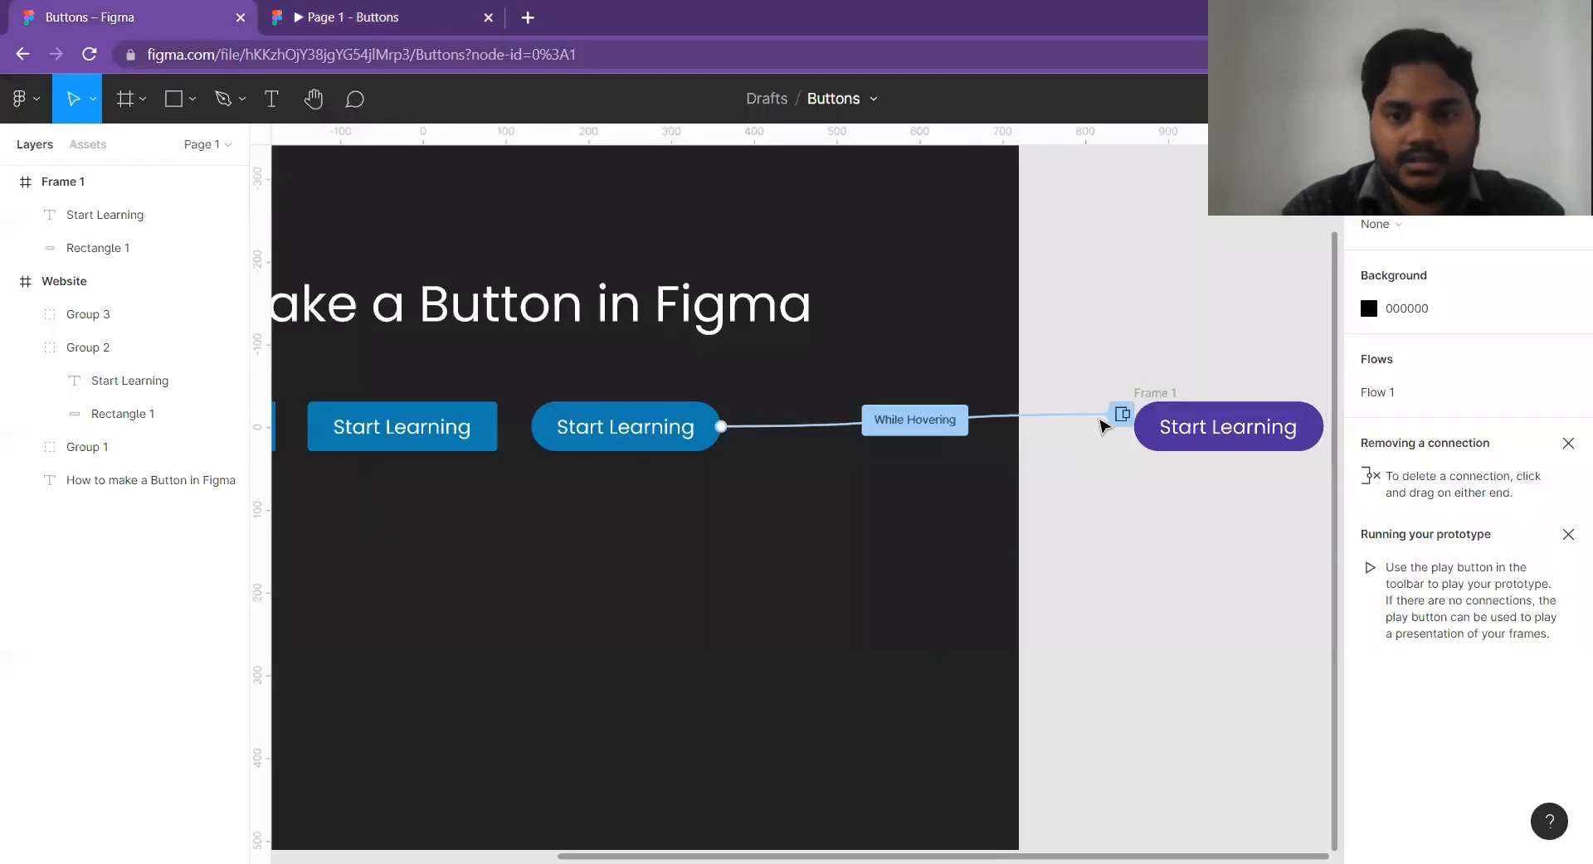
# Set the hover overlay's position to Manual, directly over the blue pill button, and open the prototype preview.
pyautogui.click(1124, 421)
pyautogui.click(1123, 417)
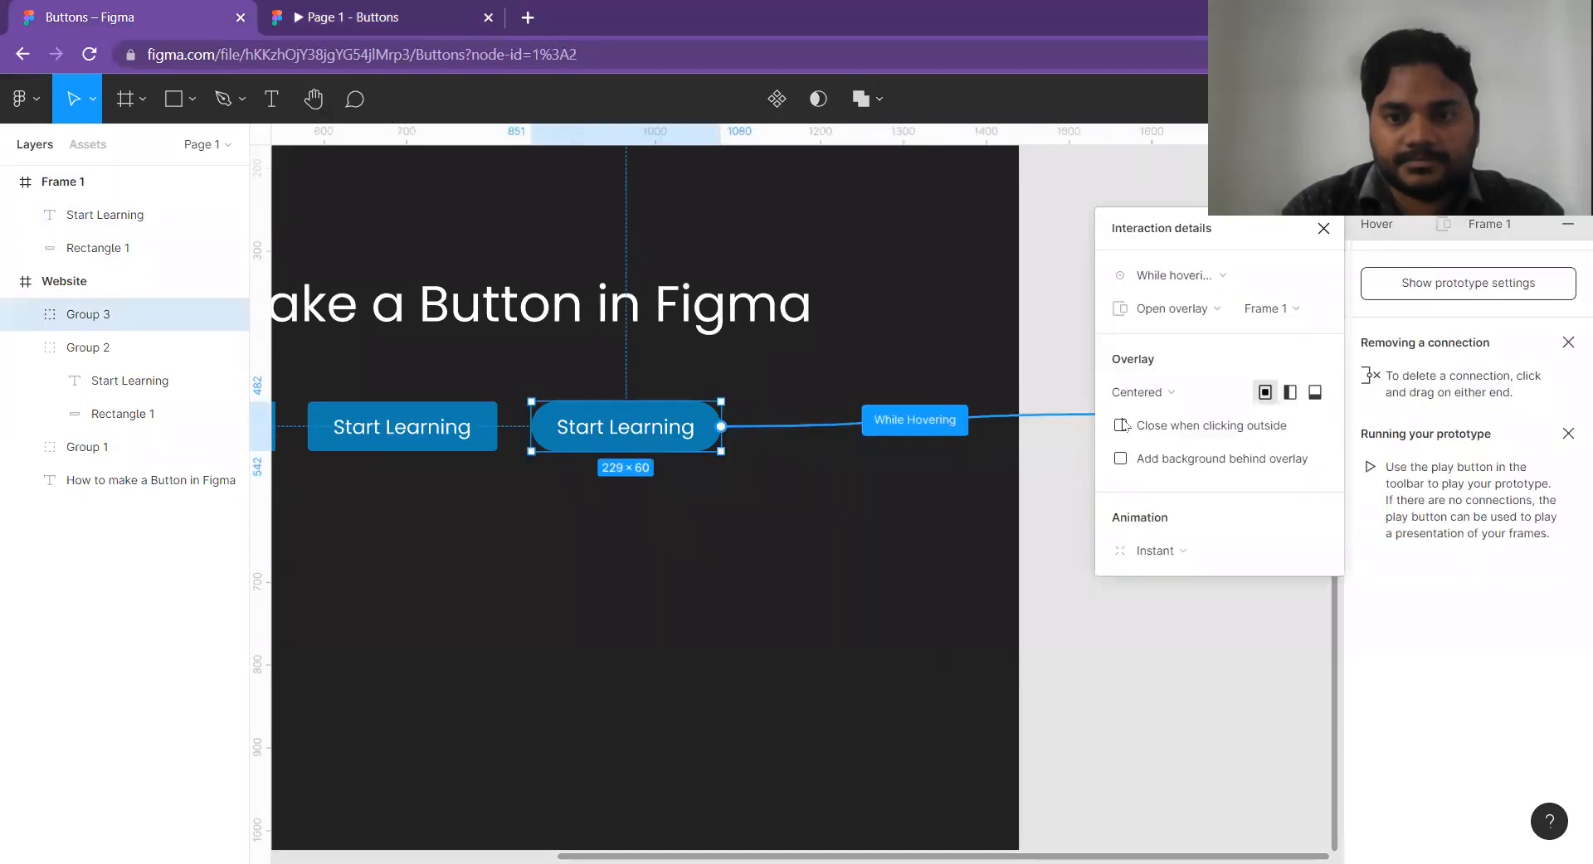
pyautogui.click(1139, 395)
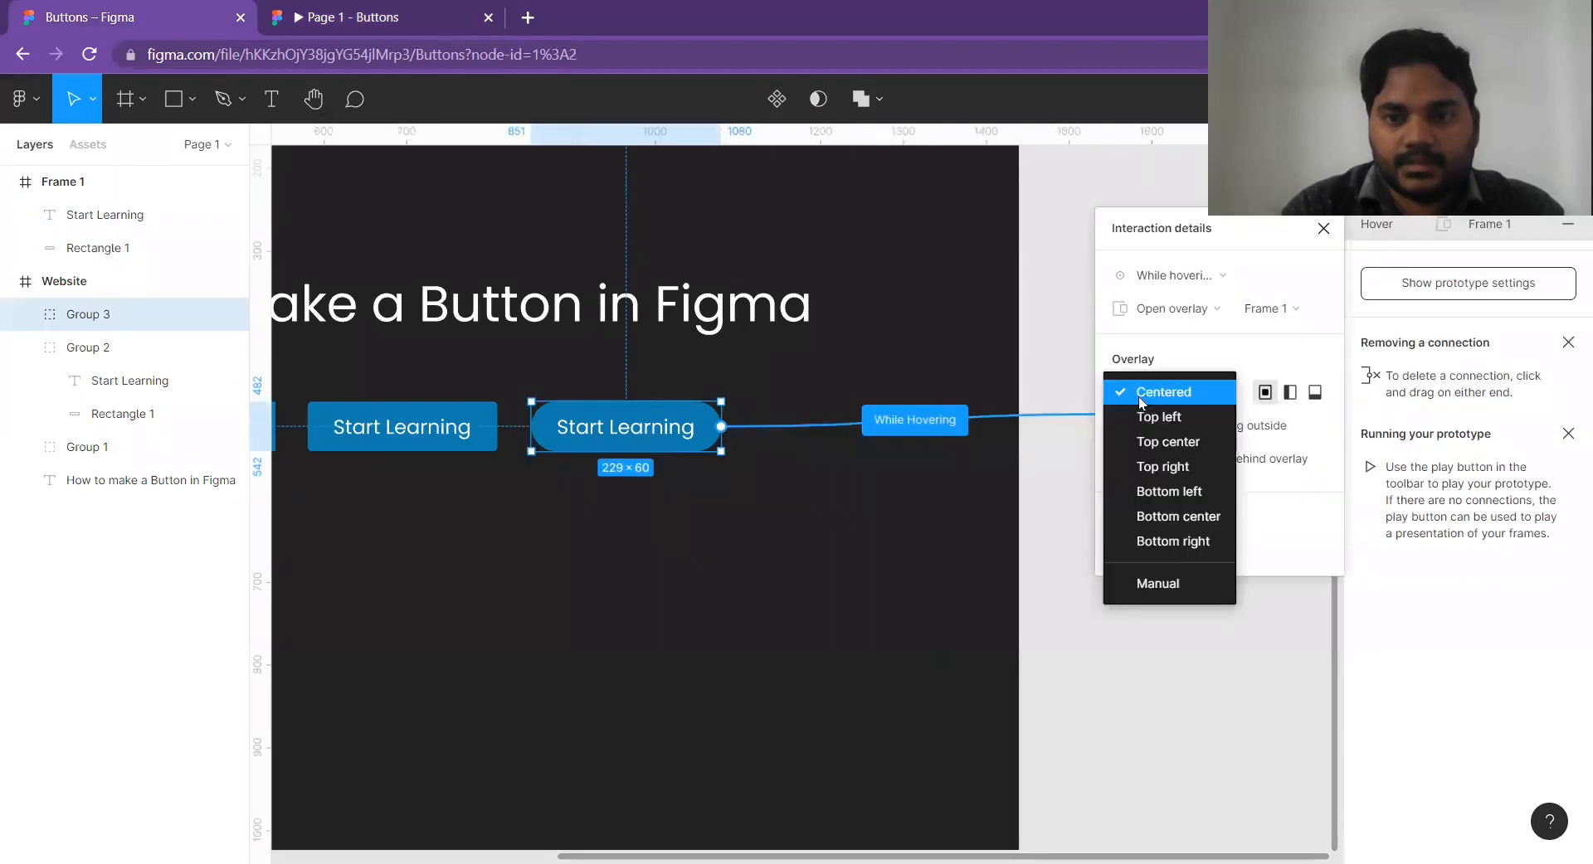
pyautogui.click(1158, 581)
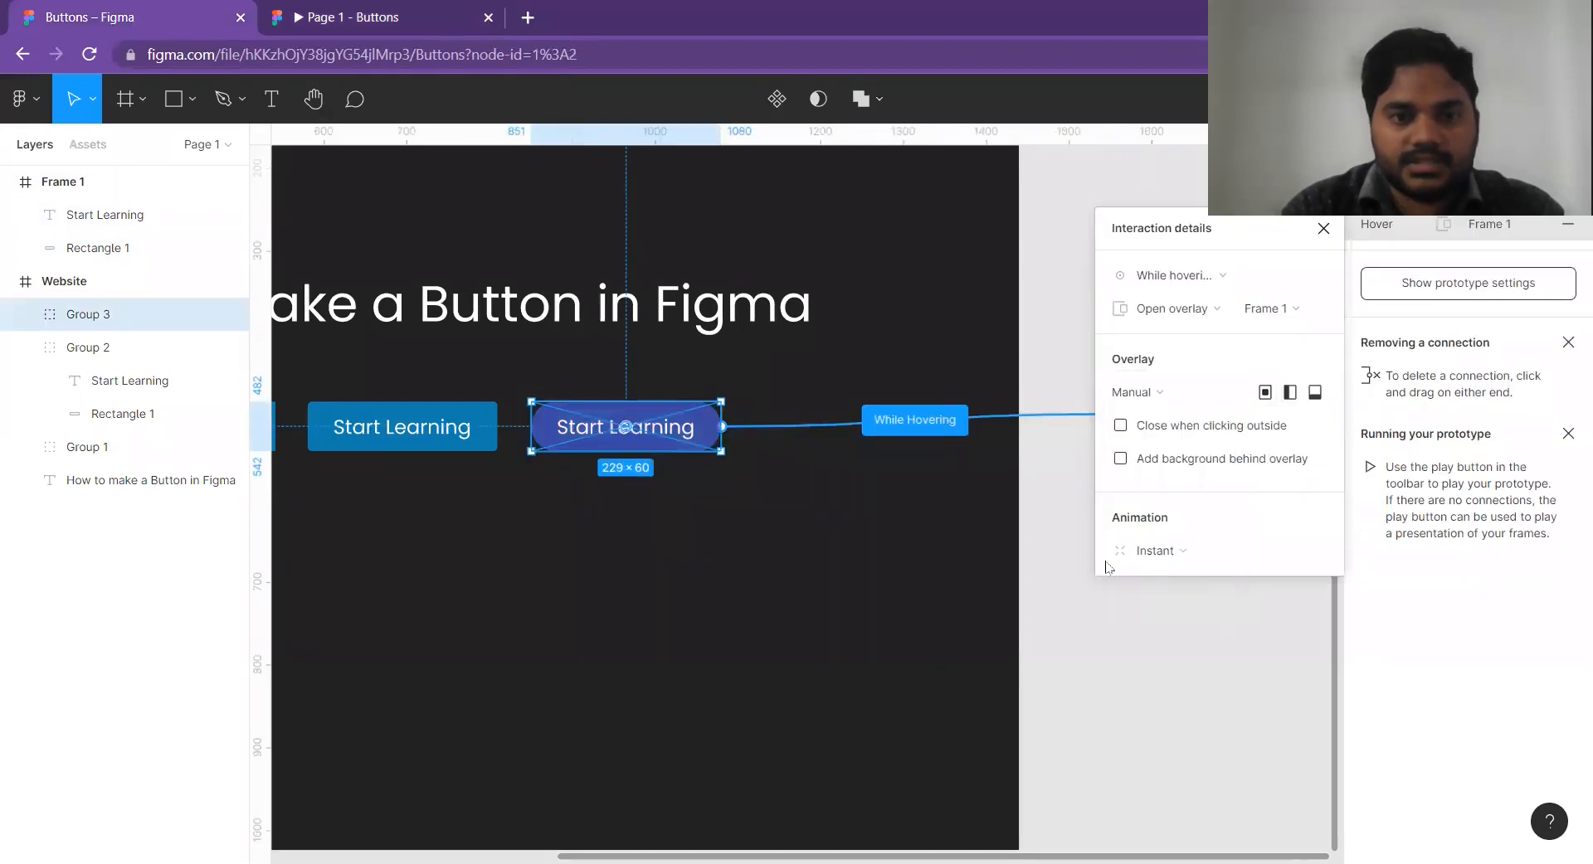
pyautogui.click(828, 367)
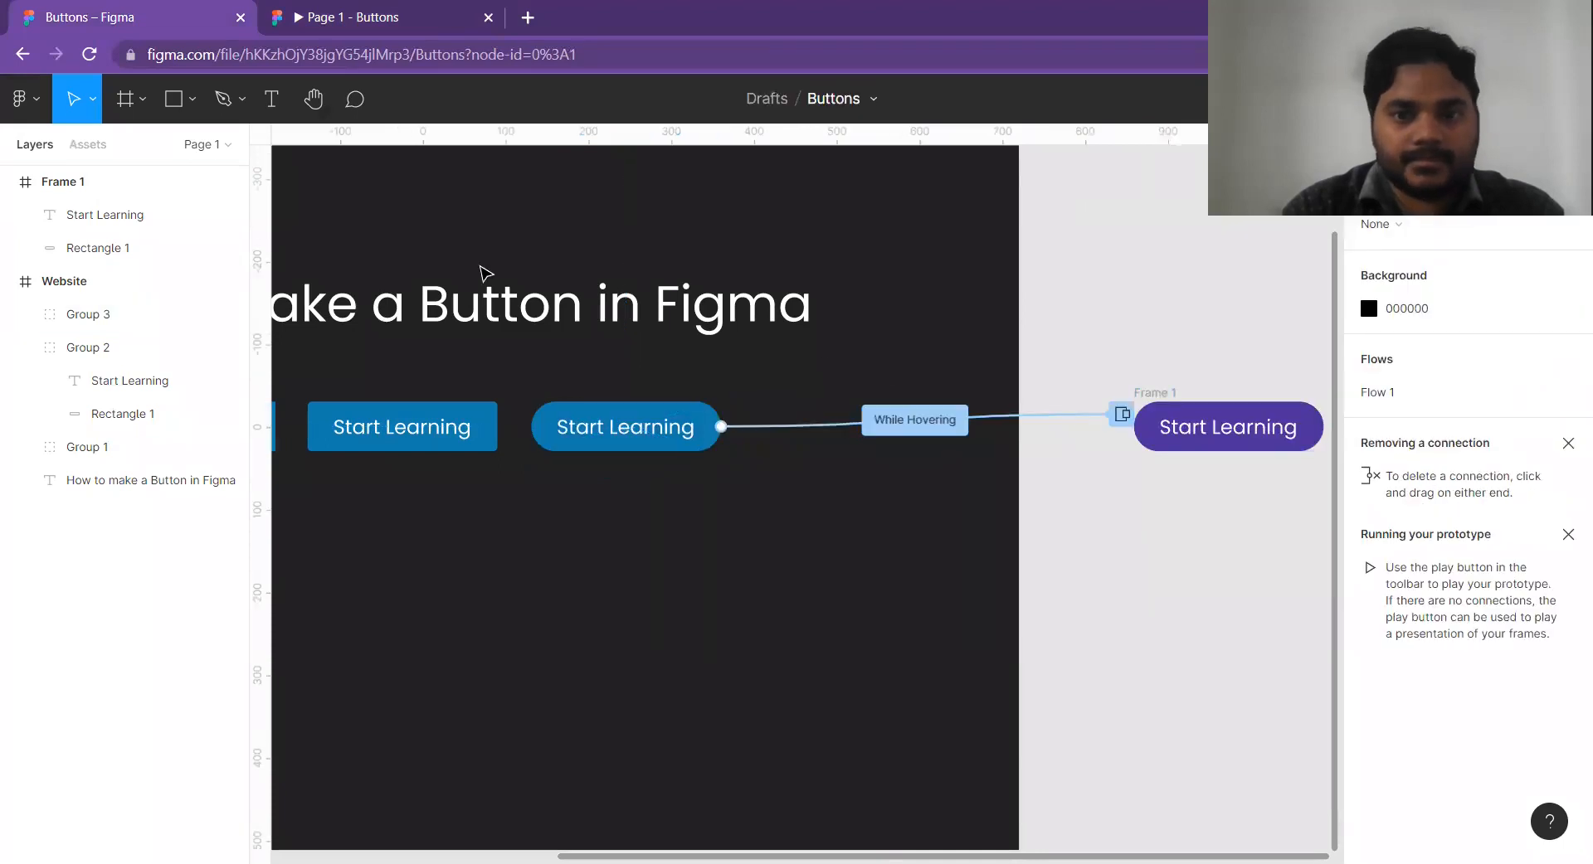
pyautogui.hotkey('ctrl', 'Tab')
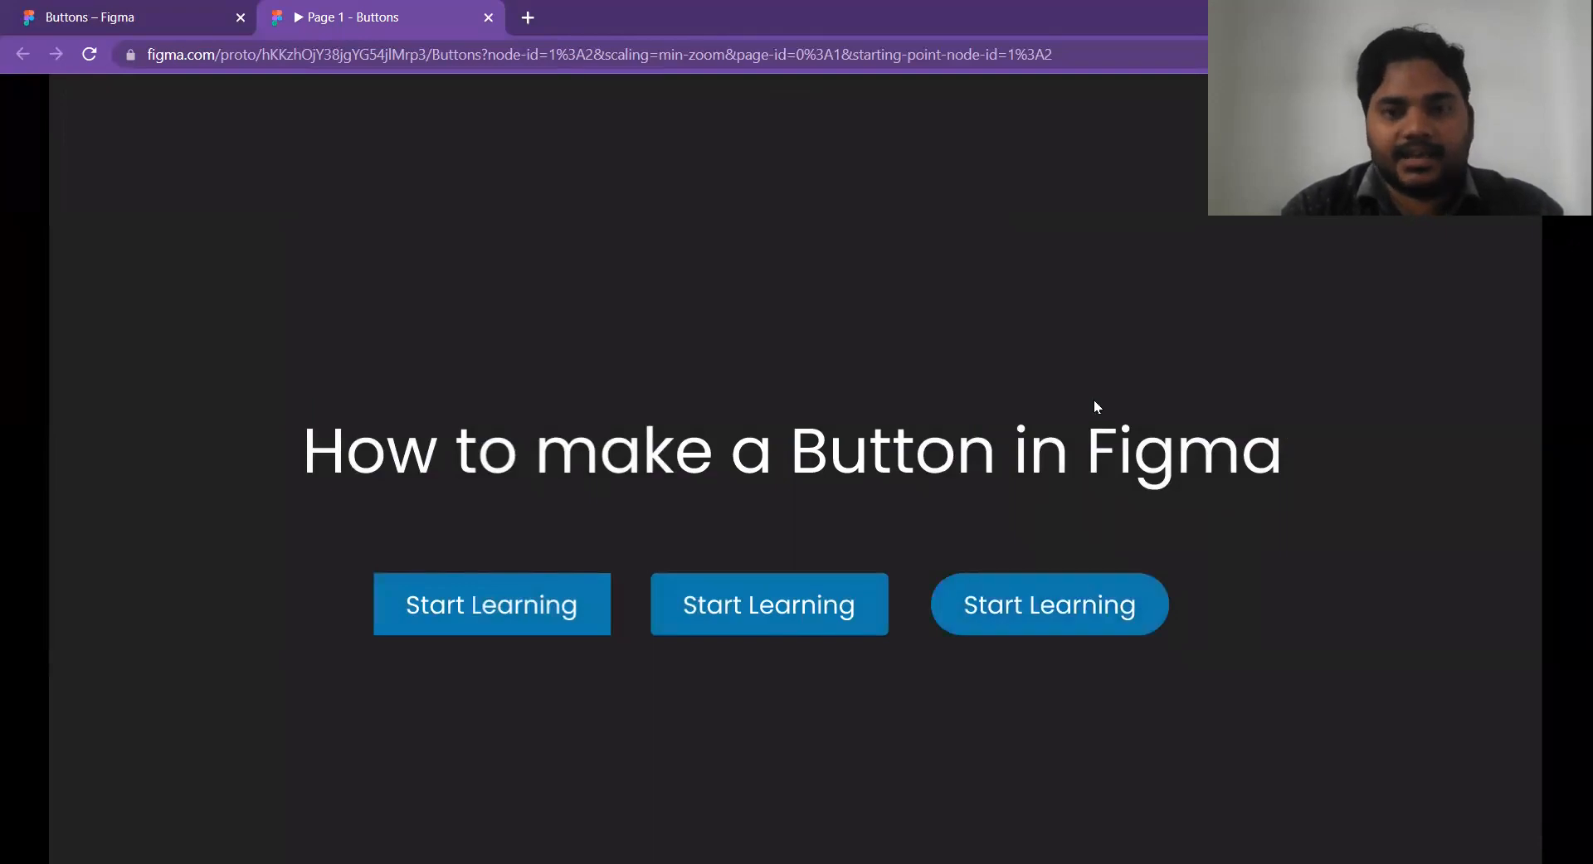
# Review the action options of the pill button's hover interaction in the design file, and test the hover in the prototype preview.
pyautogui.click(209, 10)
pyautogui.scroll(-3, 1128, 353)
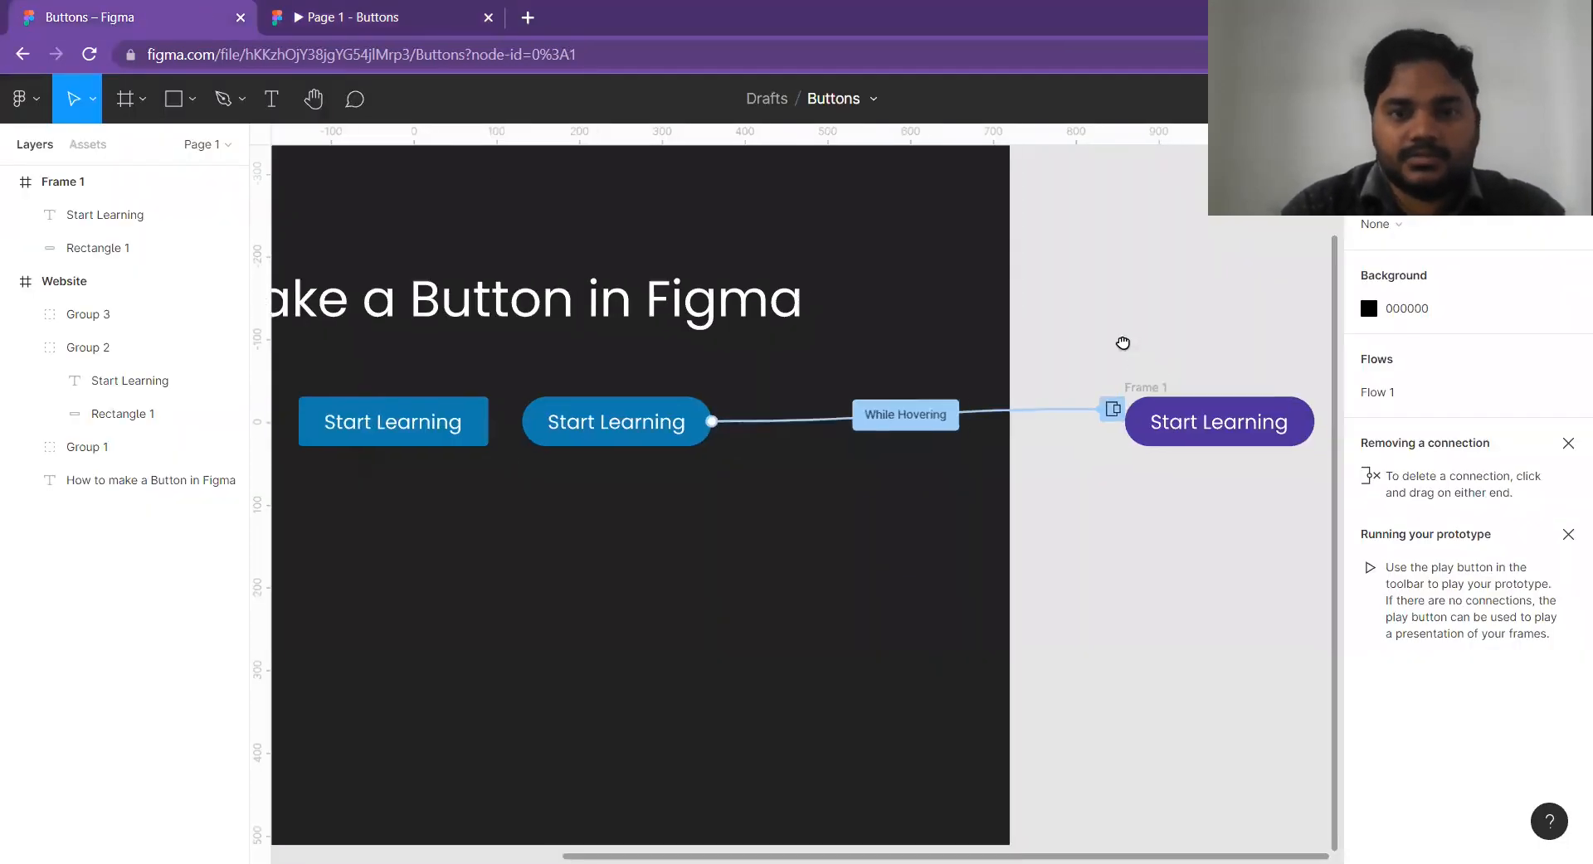
pyautogui.click(919, 379)
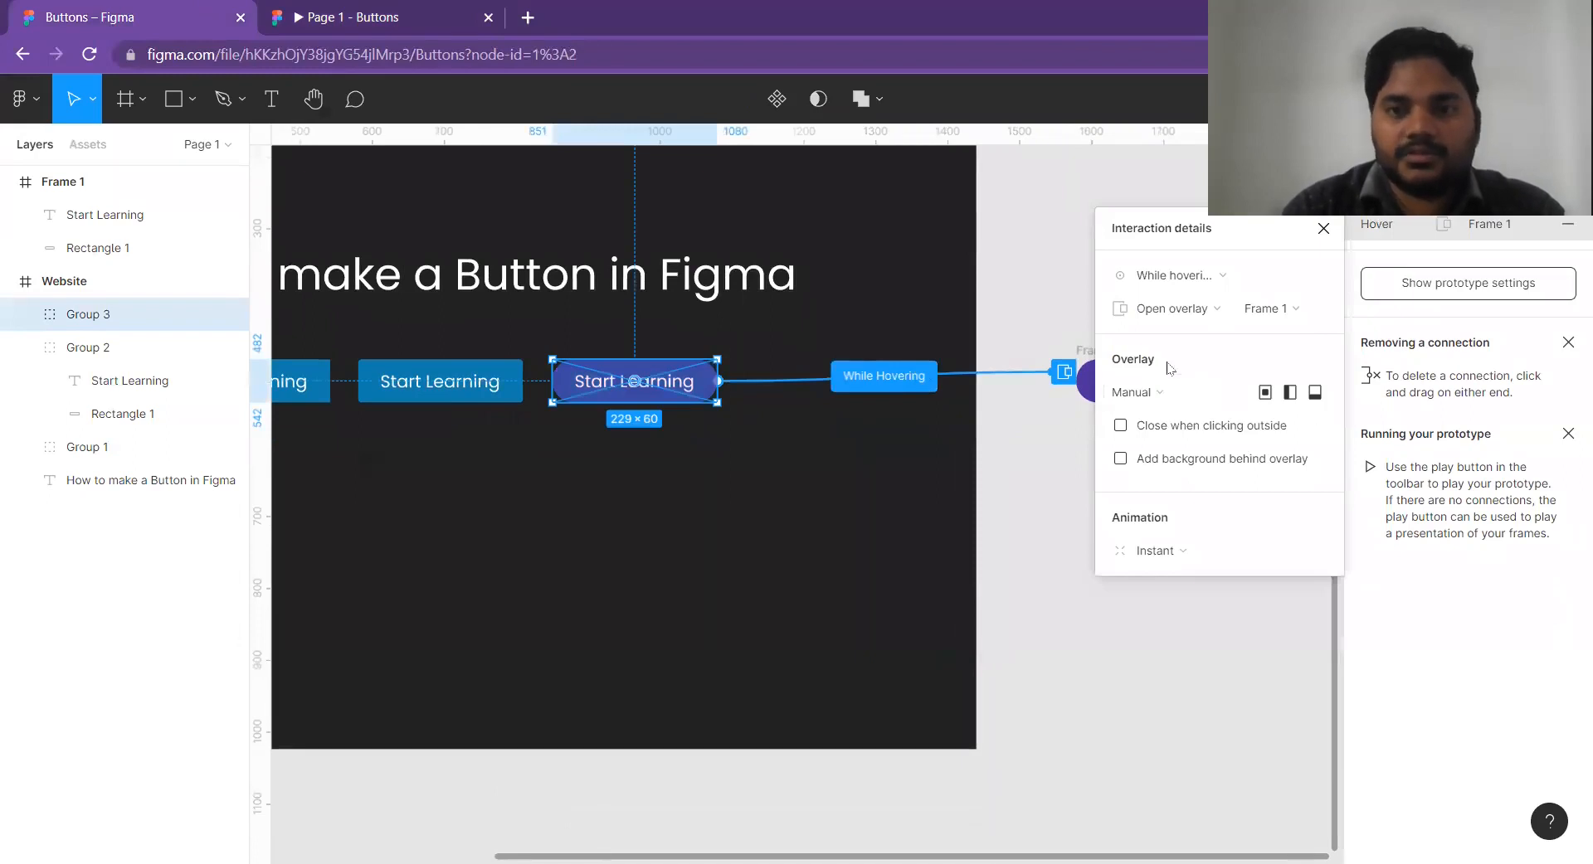
pyautogui.click(1174, 311)
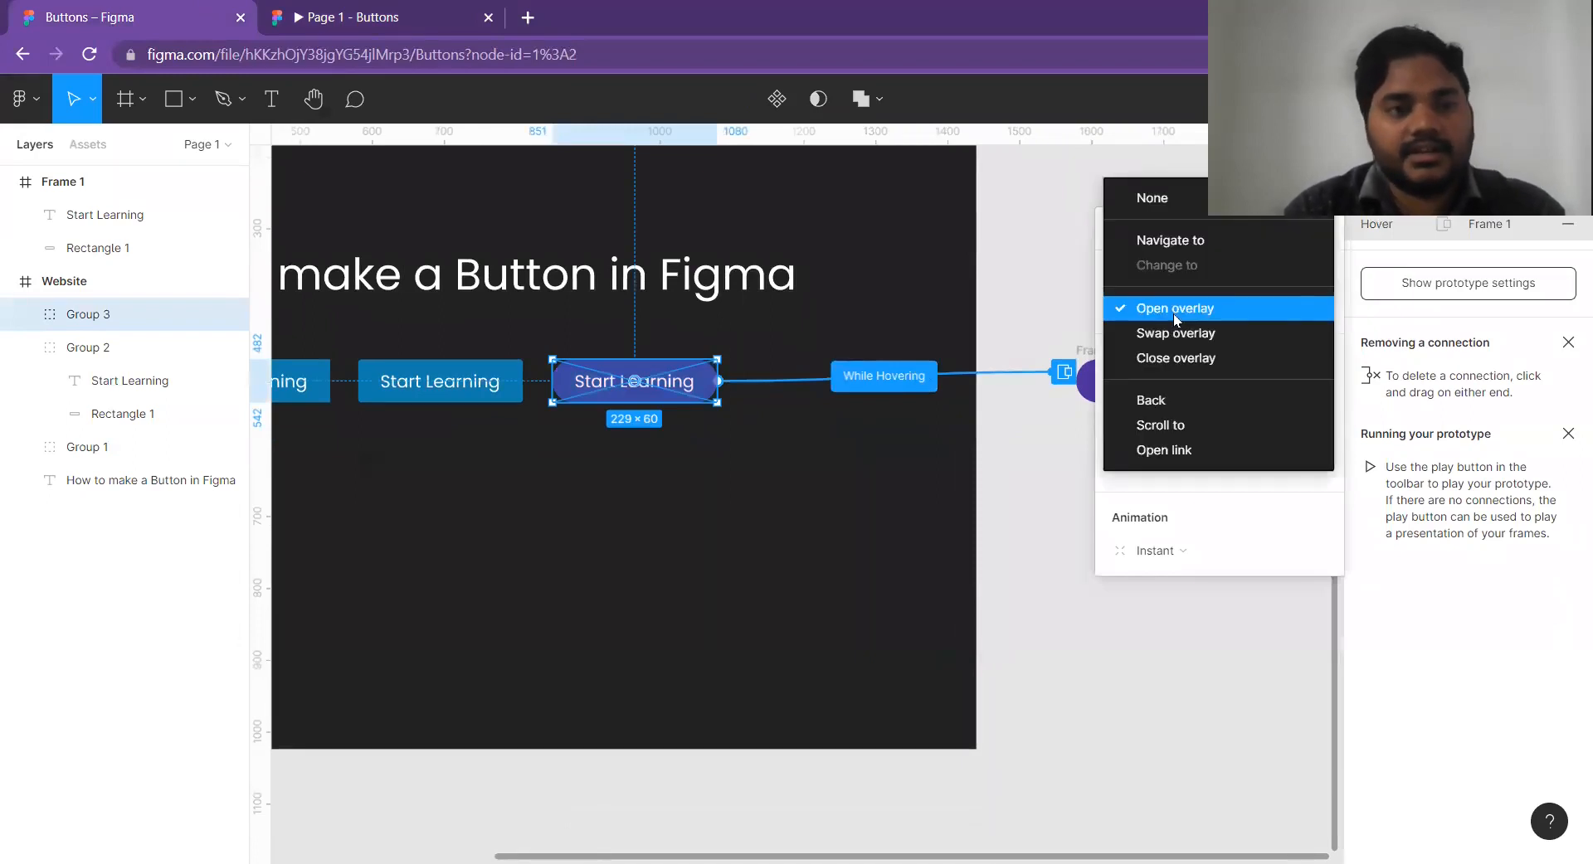
pyautogui.click(1027, 290)
pyautogui.click(346, 16)
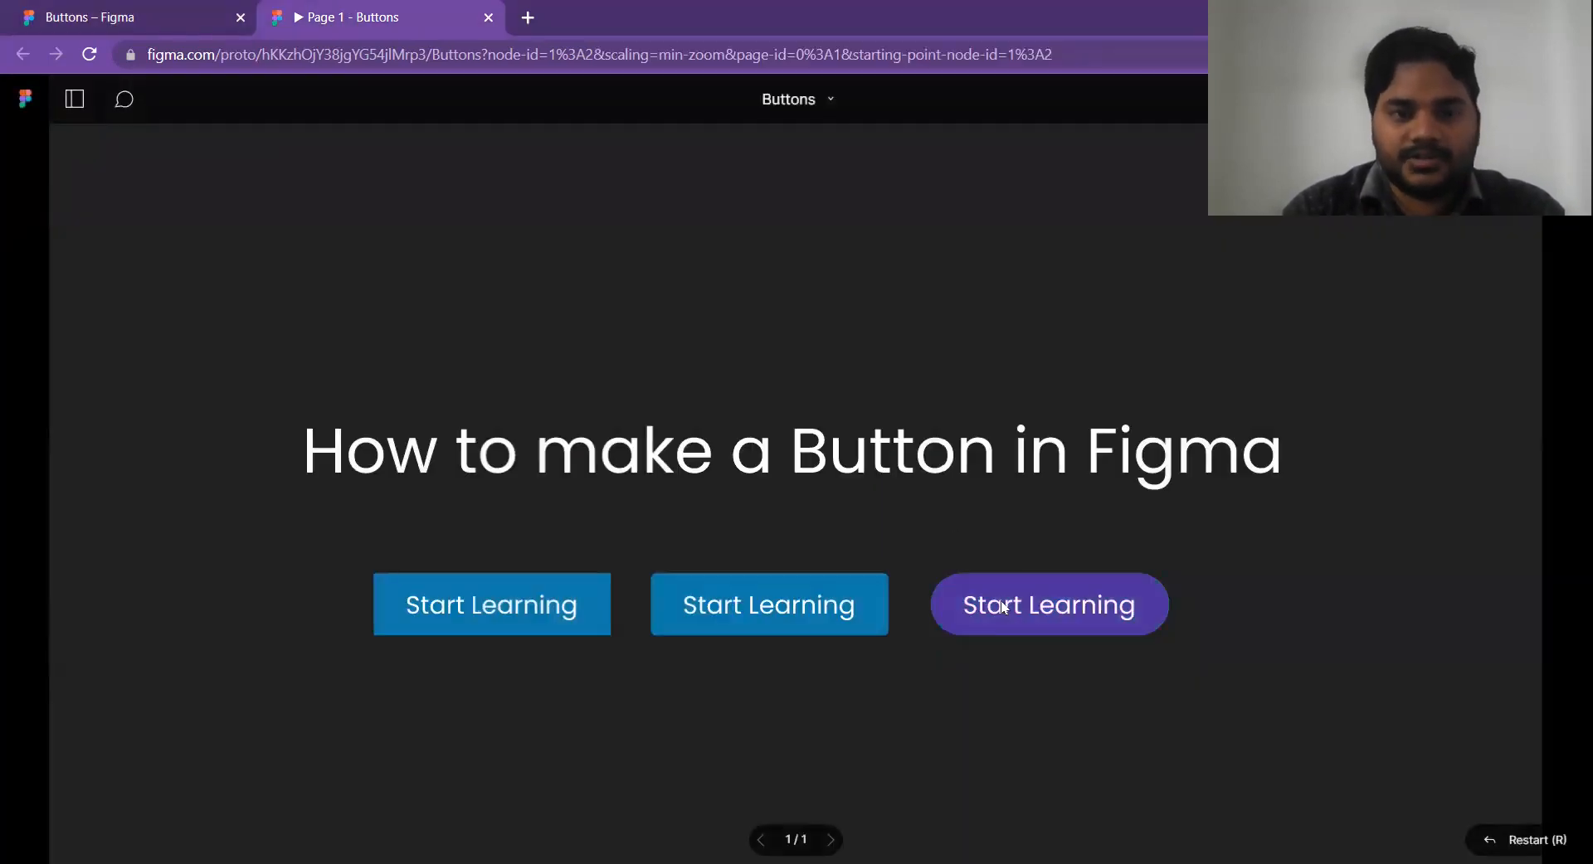